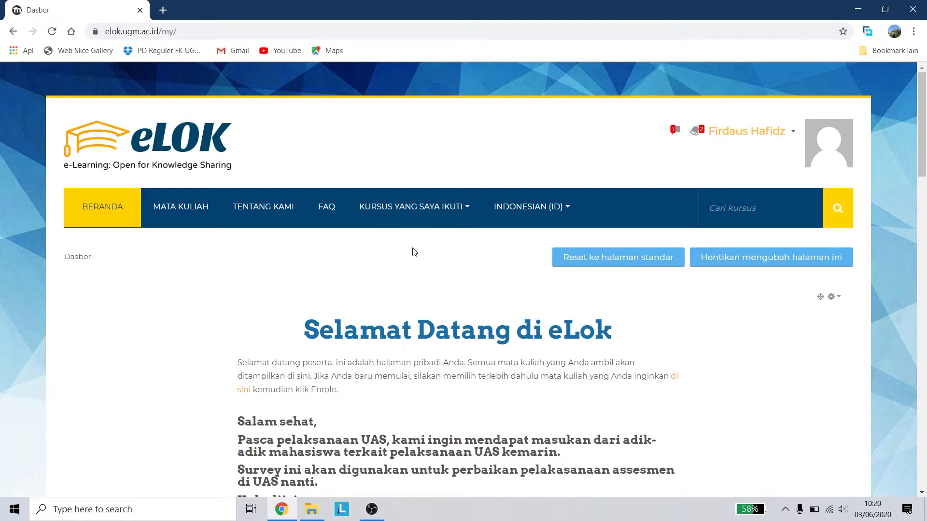
Step: Open the Pelatihan eLok IKM course and look over its weekly sections and course administration options
{"action": "left_click", "coordinate": [415, 212]}
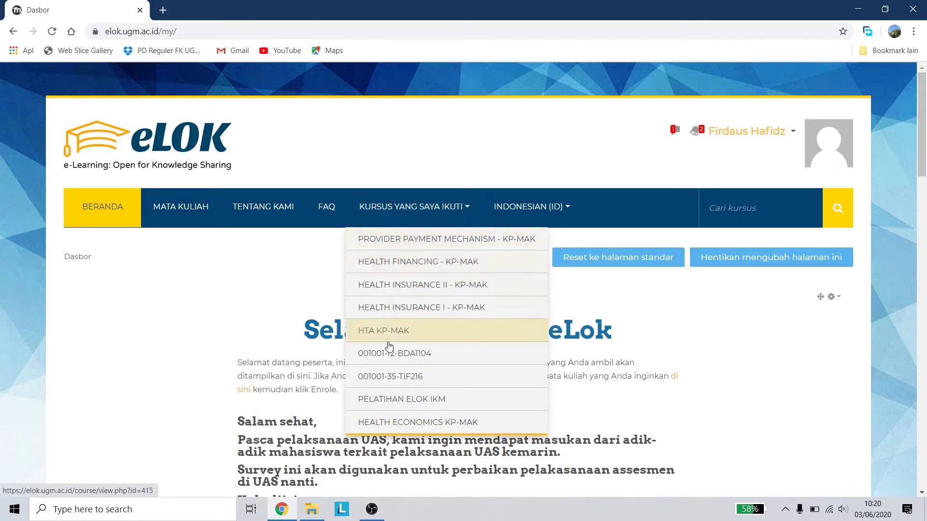
{"action": "left_click", "coordinate": [367, 396]}
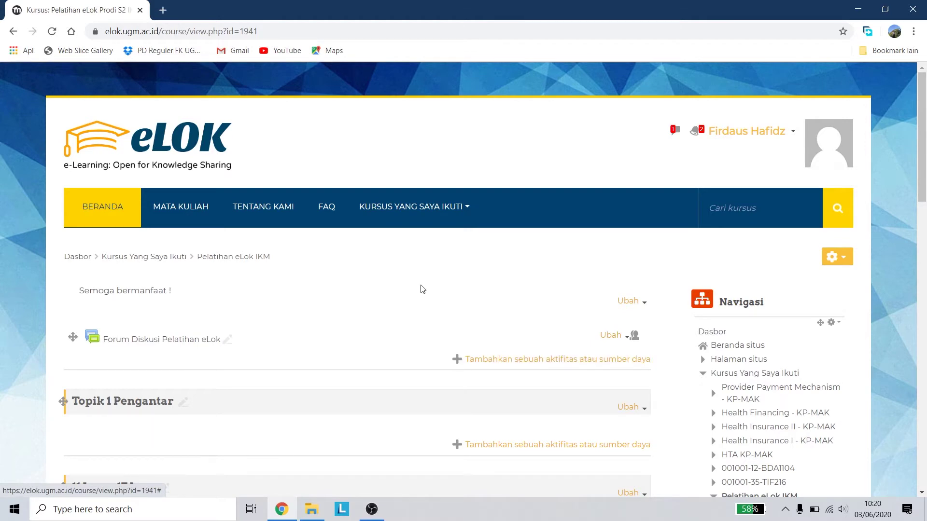
{"action": "scroll", "coordinate": [440, 281], "scroll_direction": "down", "scroll_amount": 3}
{"action": "scroll", "coordinate": [312, 212], "scroll_direction": "down", "scroll_amount": 8}
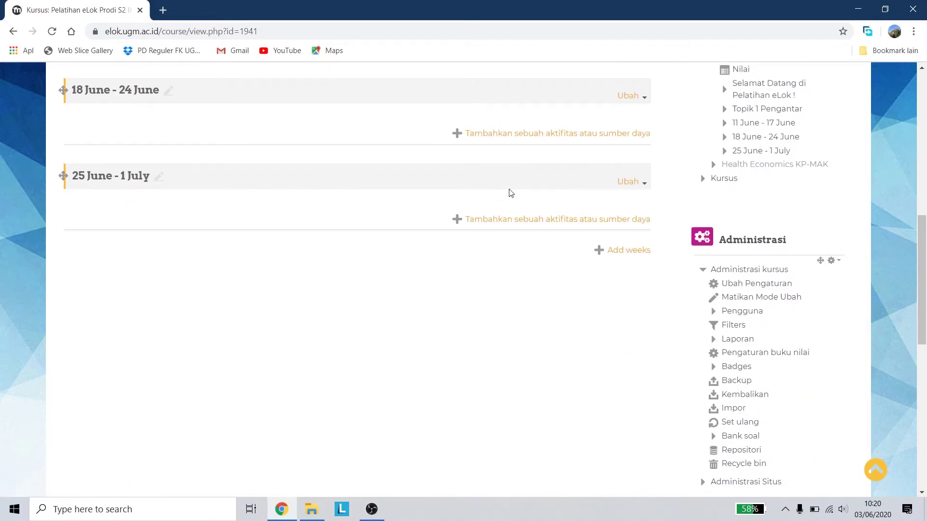
{"action": "key", "text": "Home"}
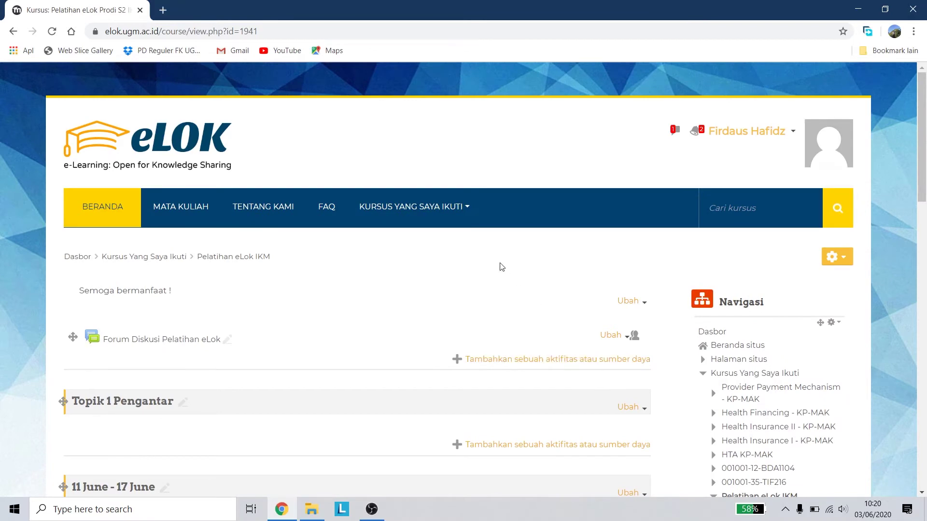
{"action": "scroll", "coordinate": [500, 265], "scroll_direction": "down", "scroll_amount": 10}
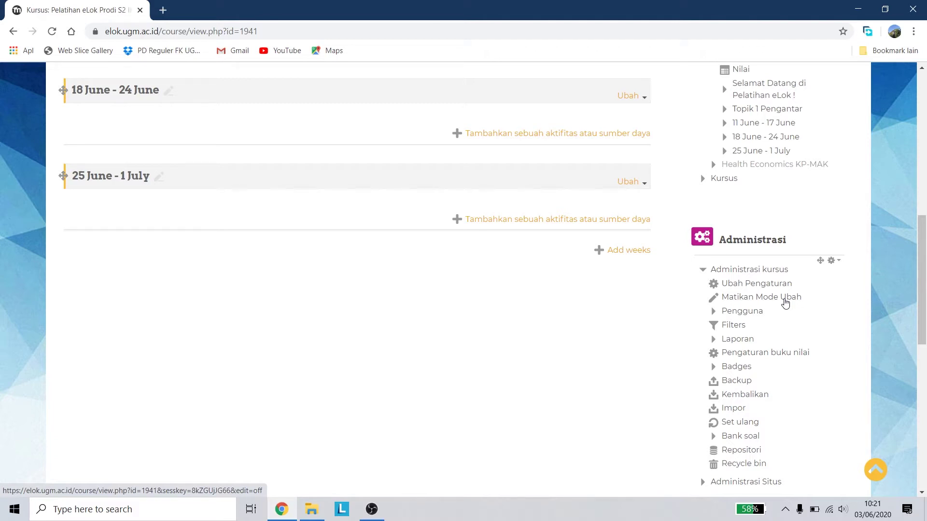
{"action": "scroll", "coordinate": [596, 246], "scroll_direction": "down", "scroll_amount": 3}
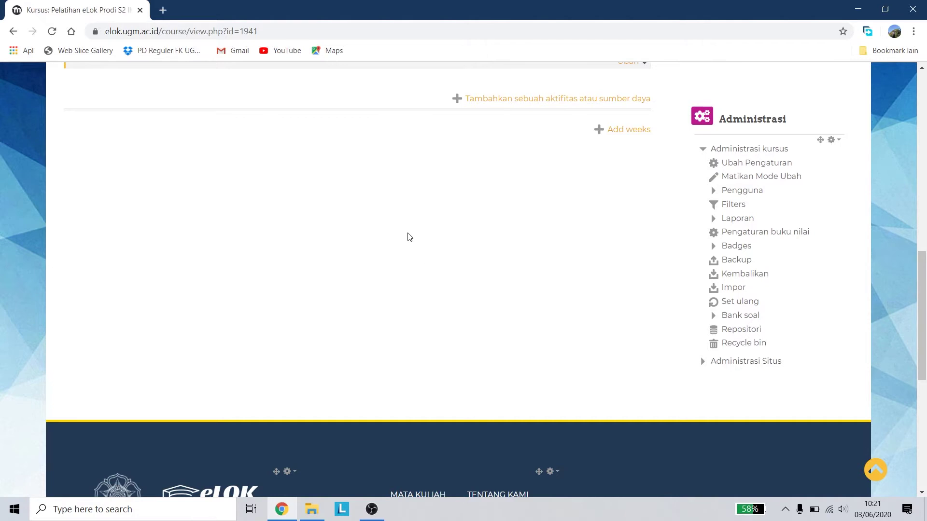
{"action": "scroll", "coordinate": [409, 237], "scroll_direction": "up", "scroll_amount": 9}
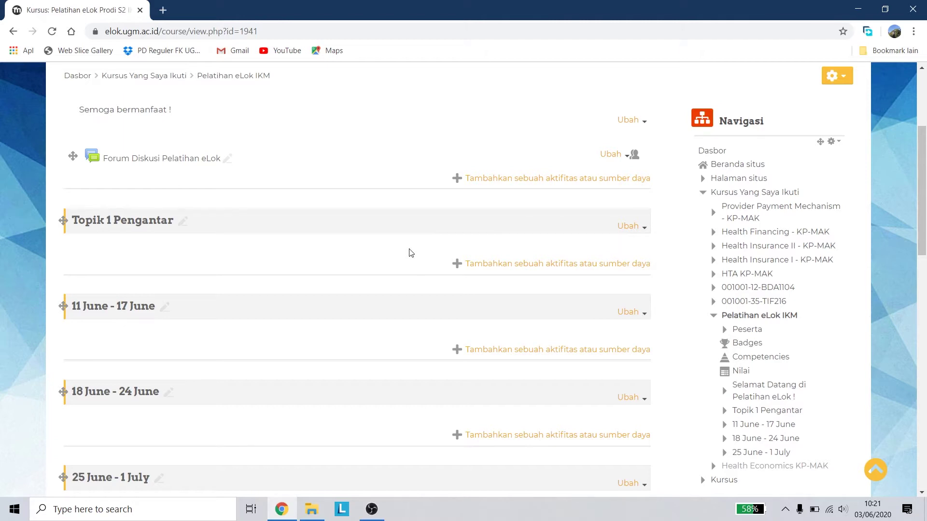
{"action": "scroll", "coordinate": [409, 251], "scroll_direction": "up", "scroll_amount": 4}
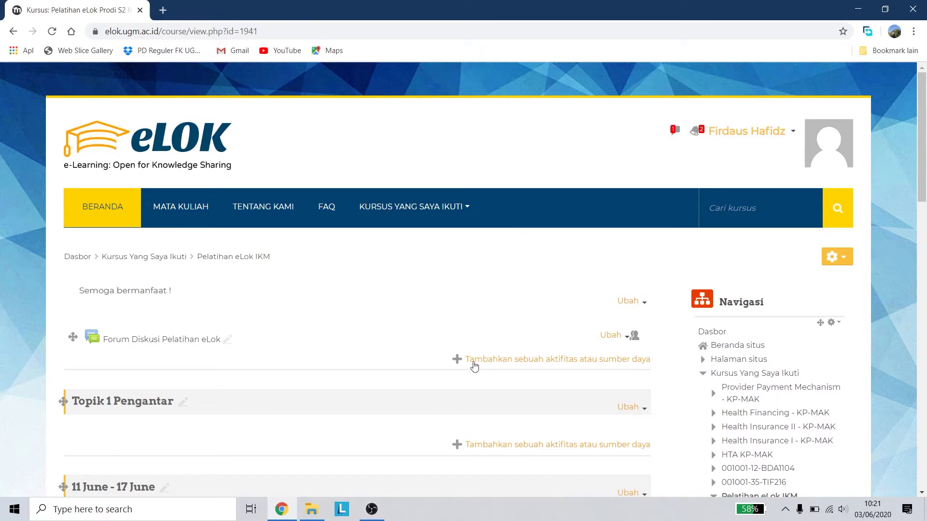
Step: Add a new Kuis activity to the general section above Topik 1 Pengantar
{"action": "left_click", "coordinate": [483, 364]}
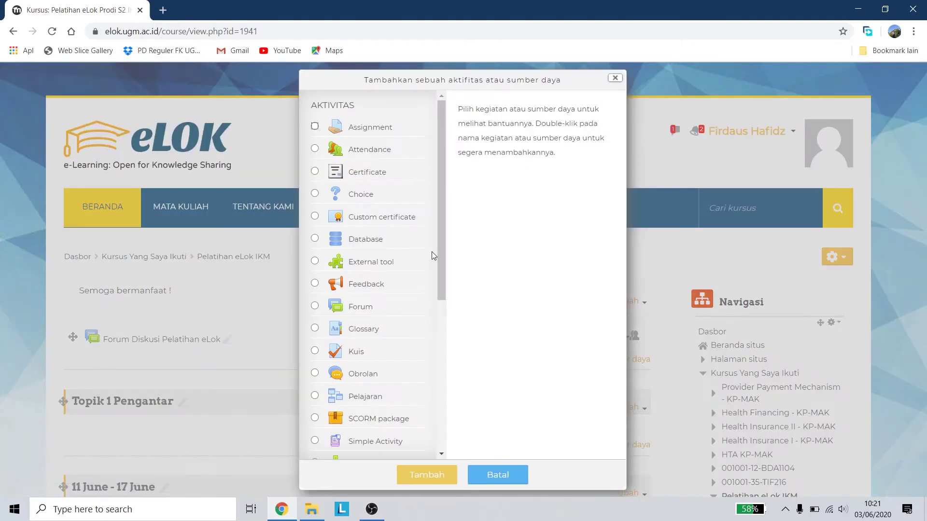
{"action": "left_click", "coordinate": [327, 358]}
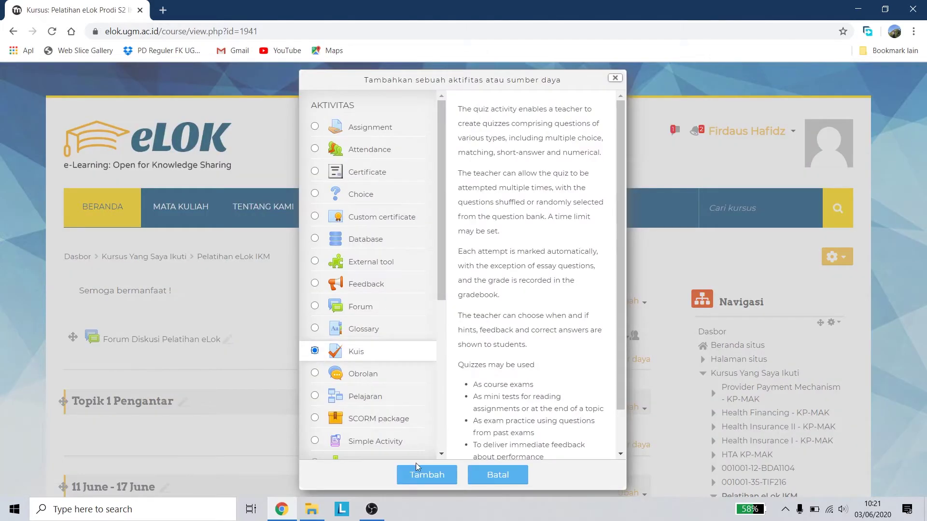
{"action": "left_click", "coordinate": [422, 479]}
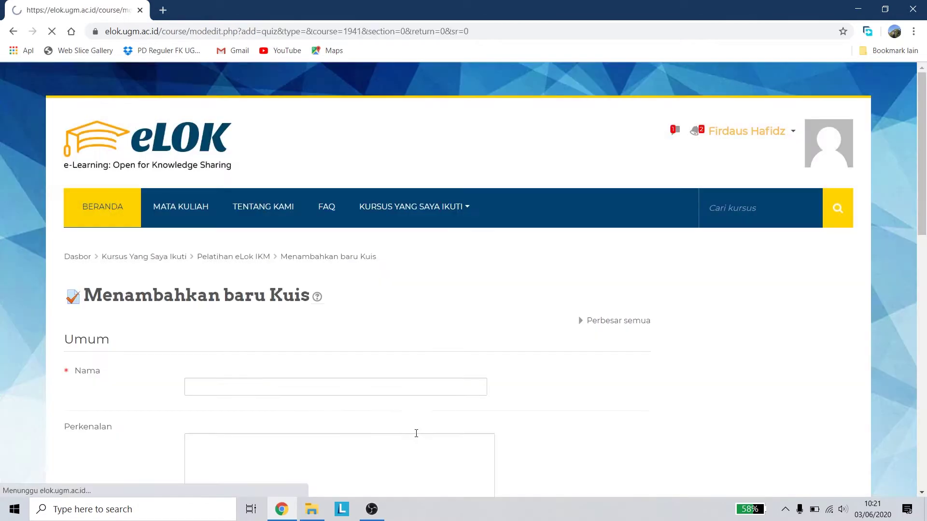
Step: Name the quiz "Kuis Perkenalan" and enter the introduction "Silakan dicoba untuk pengetahuan awal anda"
{"action": "scroll", "coordinate": [362, 209], "scroll_direction": "down", "scroll_amount": 4}
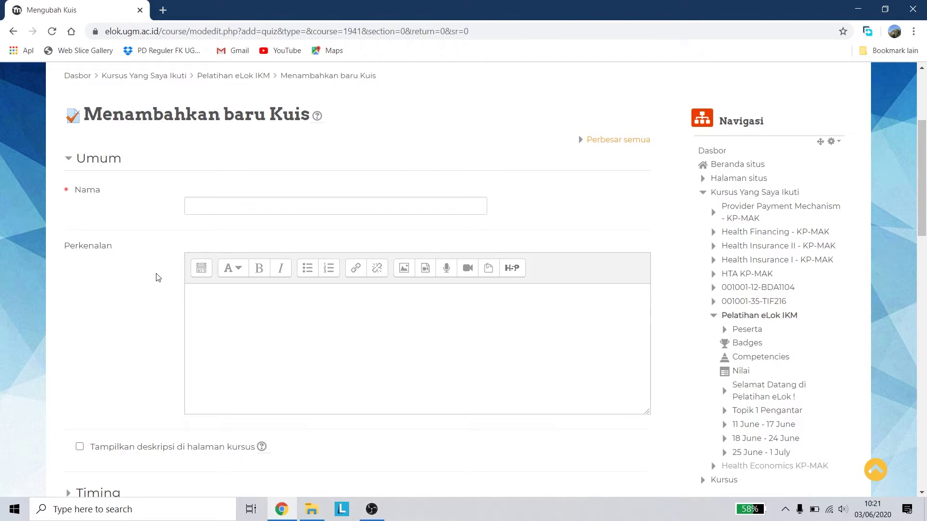
{"action": "left_click", "coordinate": [212, 204]}
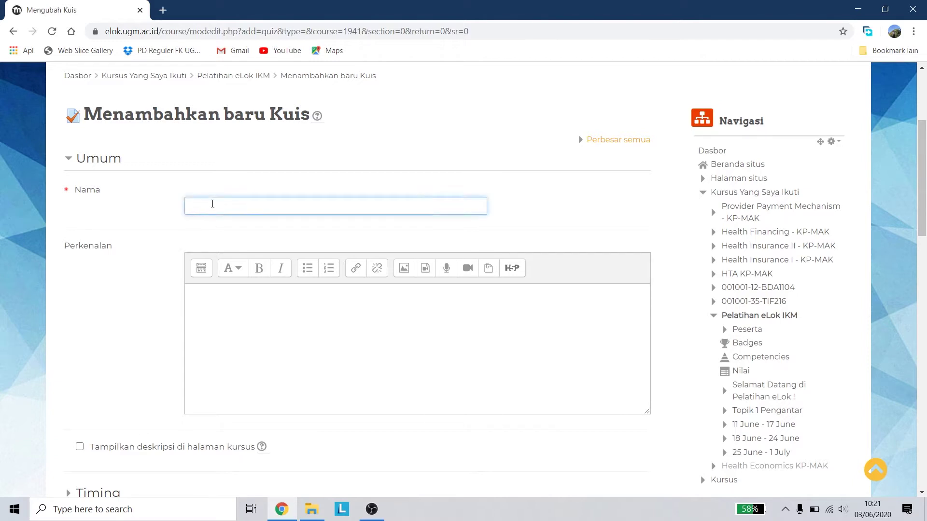
{"action": "type", "text": "Kuis Perkenalan"}
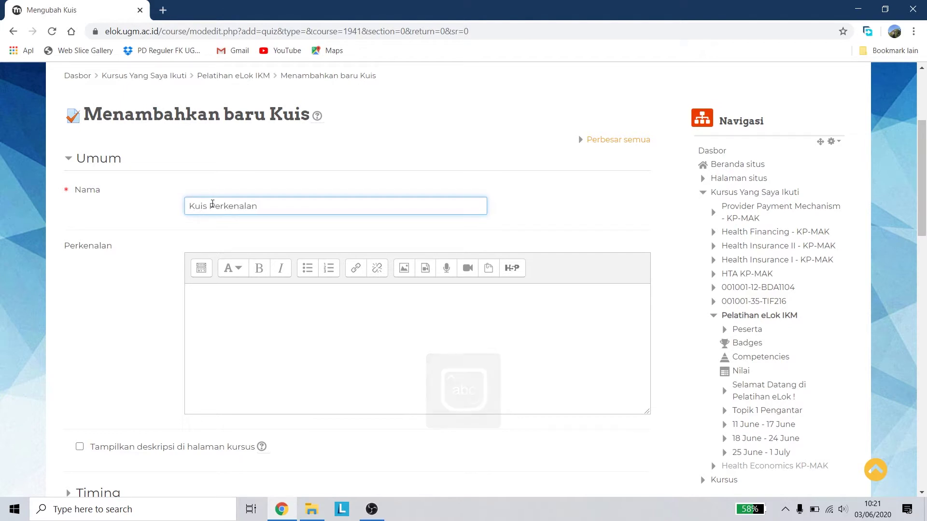
{"action": "left_click", "coordinate": [124, 273]}
{"action": "scroll", "coordinate": [116, 251], "scroll_direction": "down", "scroll_amount": 2}
{"action": "left_click", "coordinate": [224, 174]}
{"action": "type", "text": "Silakan dicoba untuk pengetahuan awal anda"}
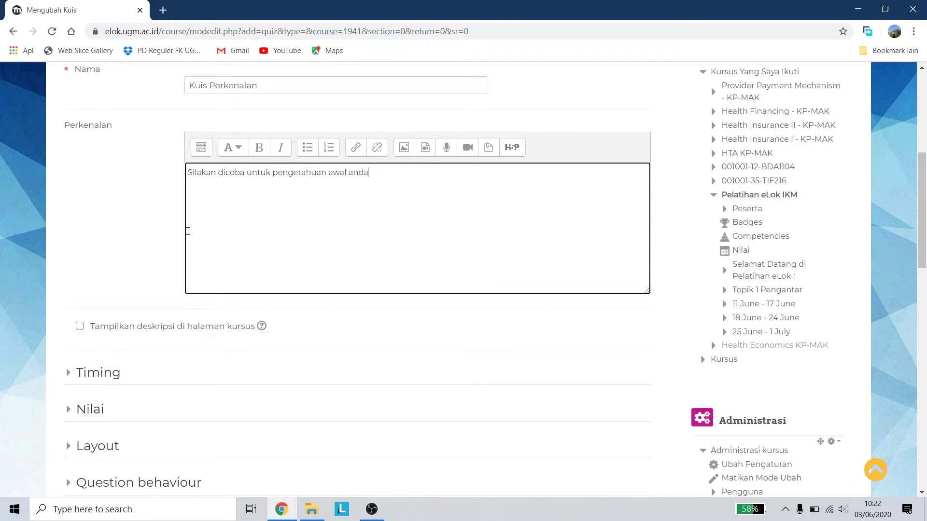
Step: Enable the quiz time limit in the Timing settings and set it to 5 menit
{"action": "scroll", "coordinate": [83, 262], "scroll_direction": "down", "scroll_amount": 2}
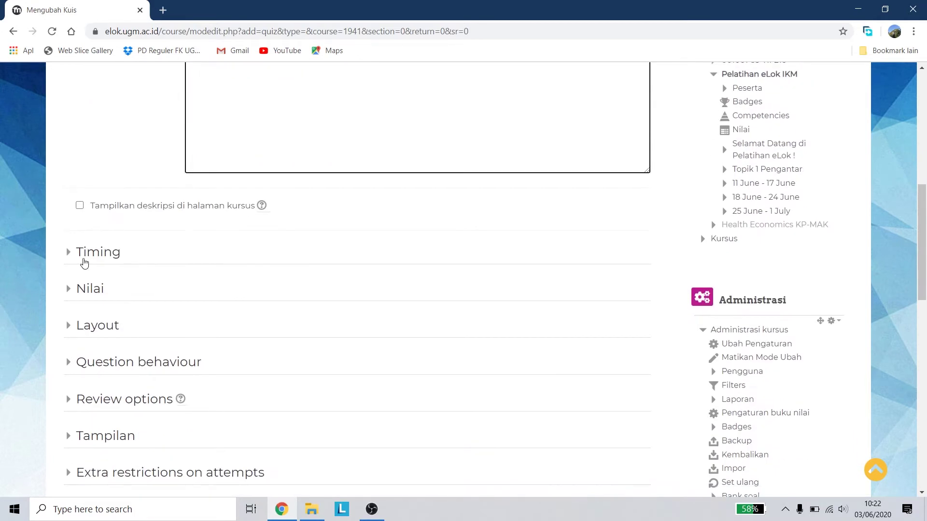
{"action": "left_click", "coordinate": [83, 256]}
{"action": "scroll", "coordinate": [216, 265], "scroll_direction": "down", "scroll_amount": 2}
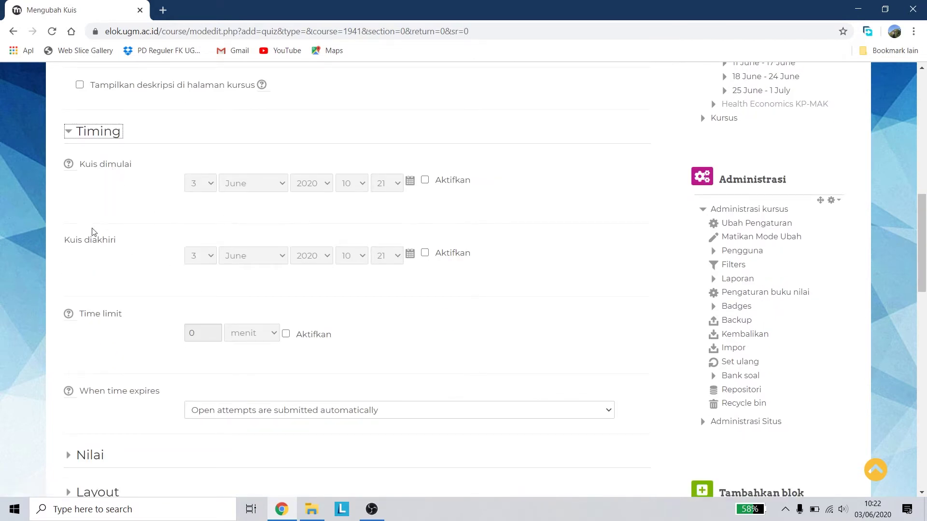
{"action": "scroll", "coordinate": [102, 311], "scroll_direction": "down", "scroll_amount": 1}
{"action": "scroll", "coordinate": [101, 312], "scroll_direction": "down", "scroll_amount": 1}
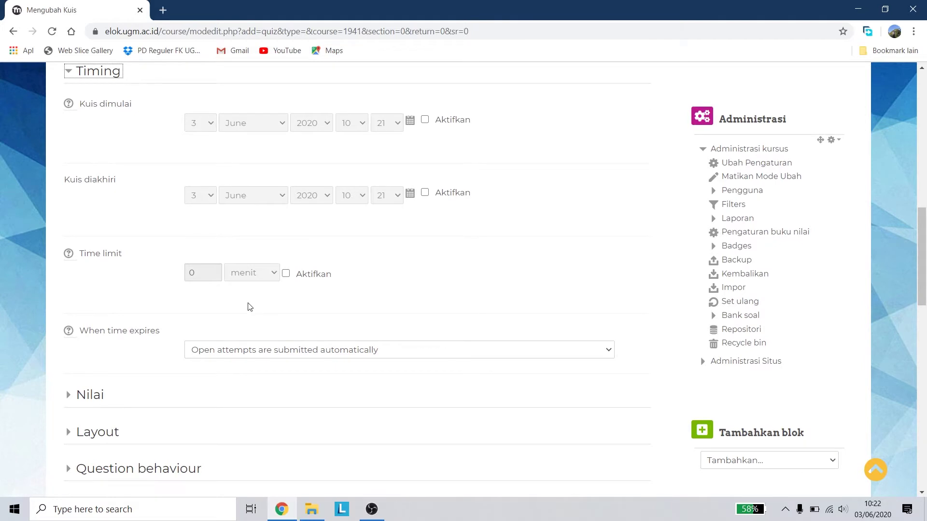
{"action": "left_click", "coordinate": [287, 273]}
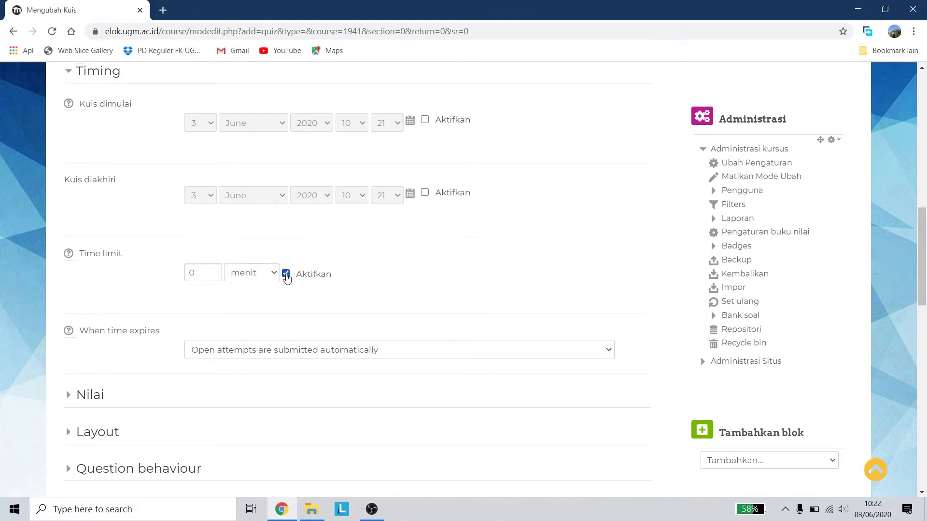
{"action": "left_click", "coordinate": [200, 271]}
{"action": "key", "text": "BackSpace"}
{"action": "type", "text": "5"}
{"action": "left_click", "coordinate": [140, 324]}
Step: Set the quiz behaviour when time expires to "Open attempts are submitted automatically"
{"action": "scroll", "coordinate": [130, 262], "scroll_direction": "down", "scroll_amount": 4}
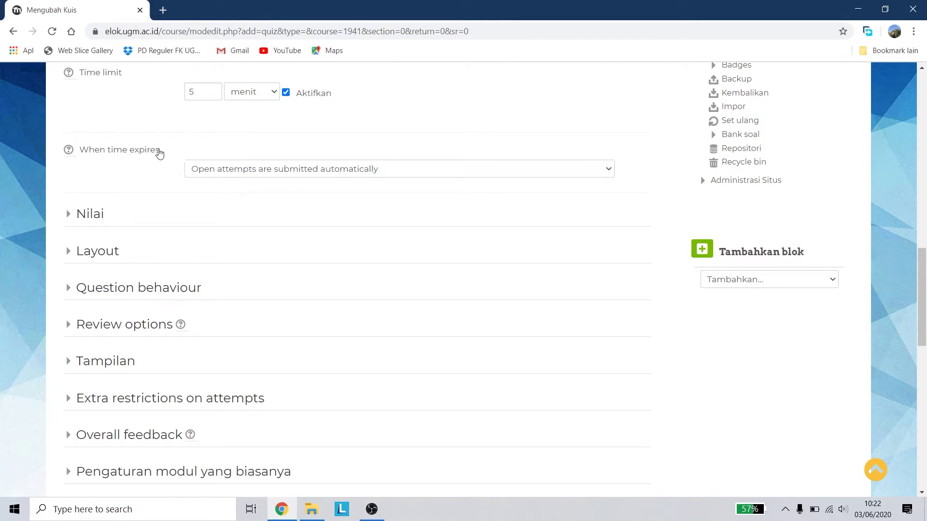
{"action": "left_click", "coordinate": [244, 175]}
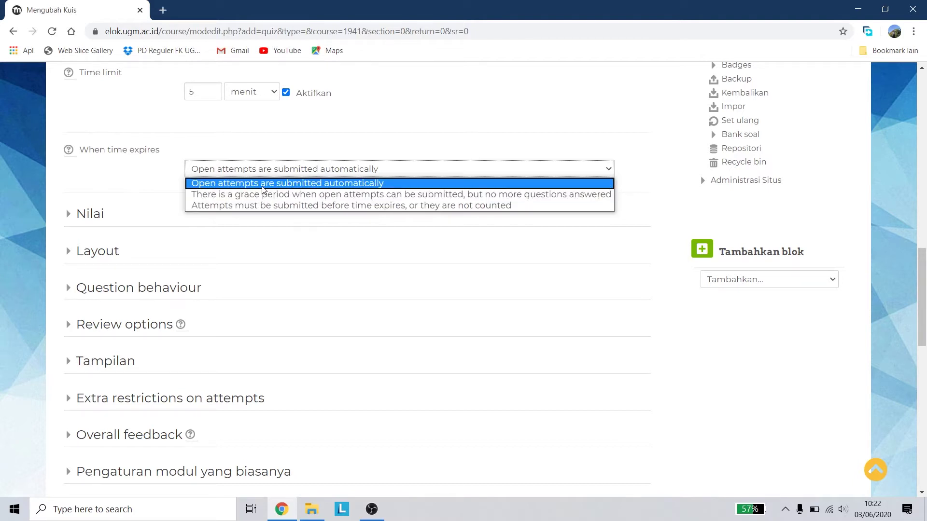
{"action": "left_click", "coordinate": [263, 184]}
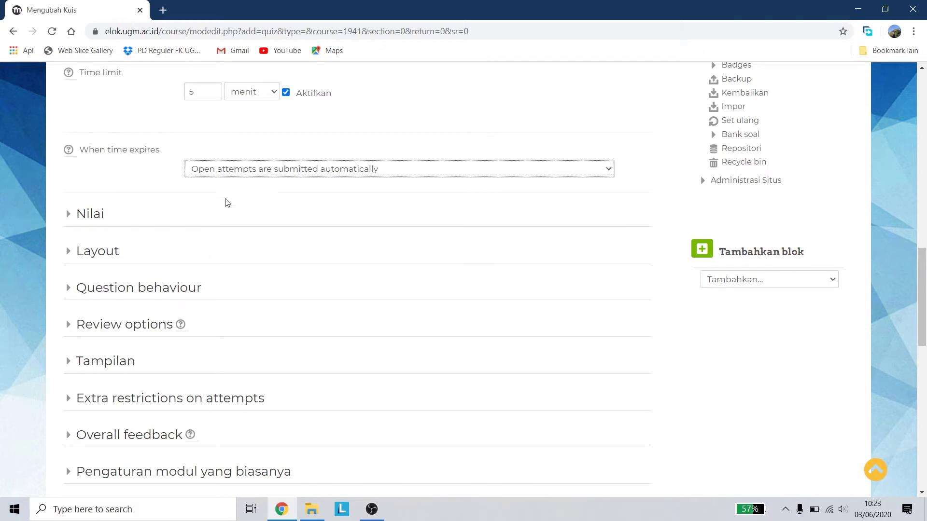
Step: Set the passing grade to 75 in the Nilai settings and keep the allowed attempts at 1
{"action": "left_click", "coordinate": [68, 220]}
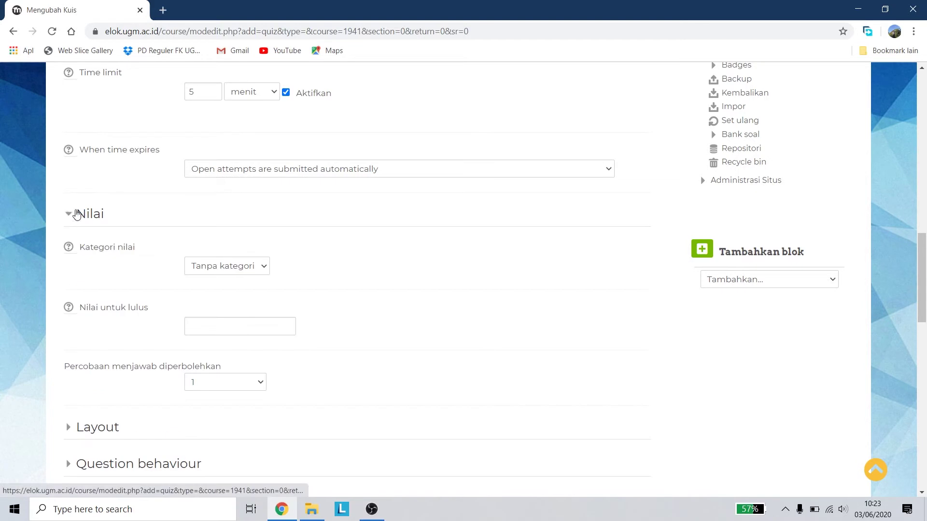
{"action": "scroll", "coordinate": [252, 266], "scroll_direction": "down", "scroll_amount": 2}
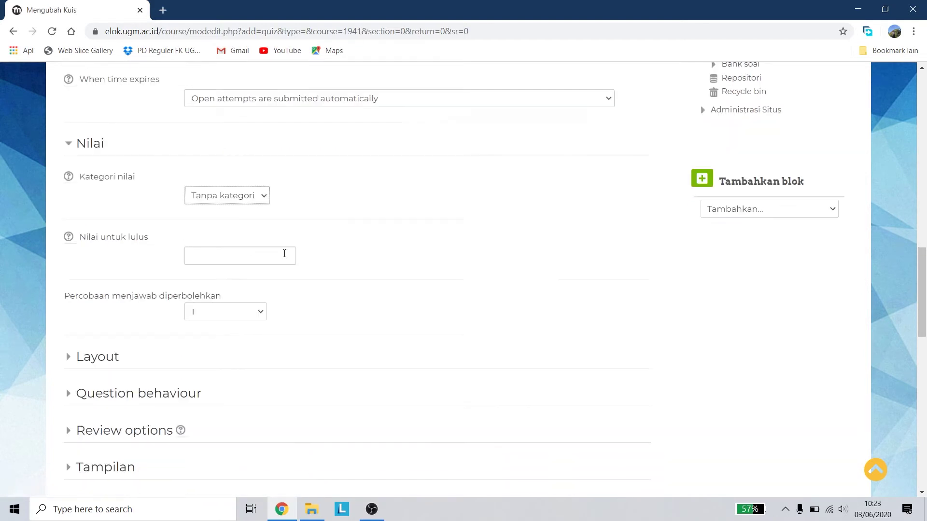
{"action": "left_click", "coordinate": [243, 204]}
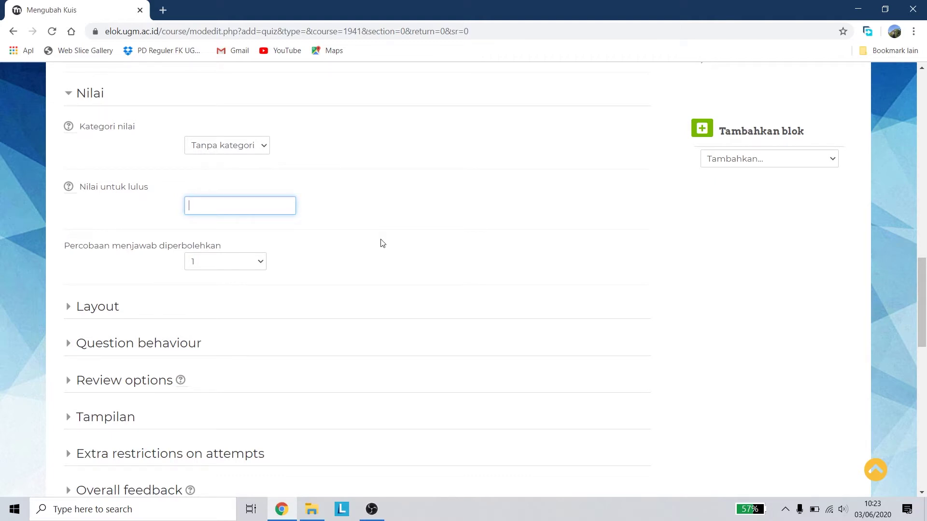
{"action": "type", "text": "75"}
{"action": "scroll", "coordinate": [329, 263], "scroll_direction": "down", "scroll_amount": 1}
{"action": "left_click", "coordinate": [257, 204]}
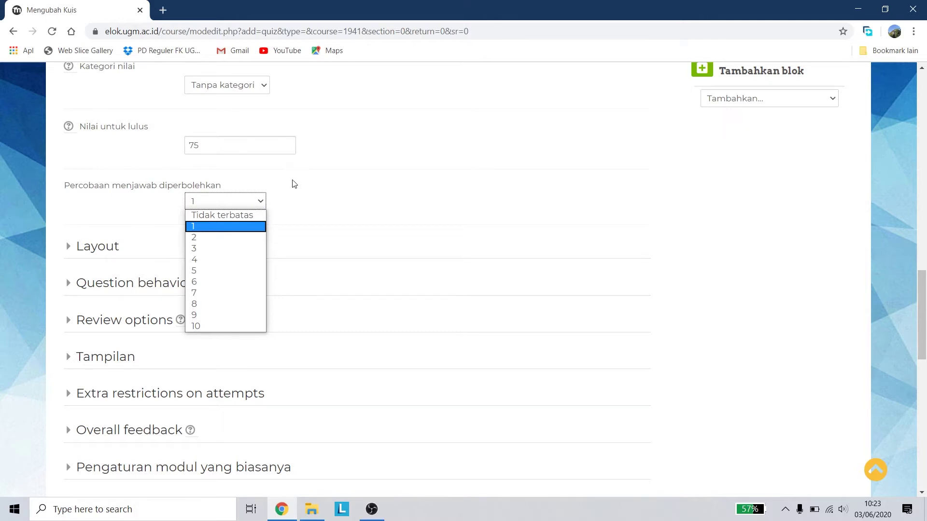
{"action": "left_click", "coordinate": [245, 198]}
{"action": "scroll", "coordinate": [130, 170], "scroll_direction": "up", "scroll_amount": 3}
{"action": "left_click", "coordinate": [73, 157]}
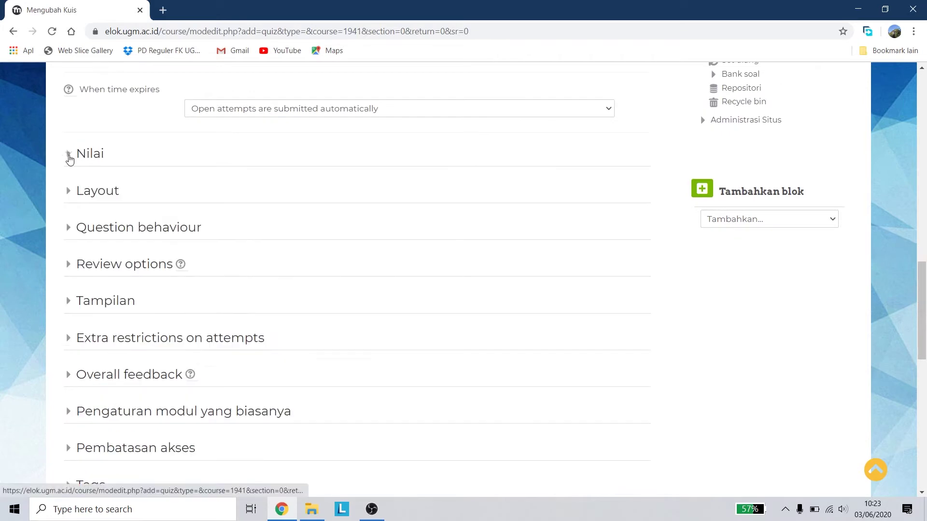
Step: Set the quiz layout to start a new page for every question
{"action": "left_click", "coordinate": [71, 191]}
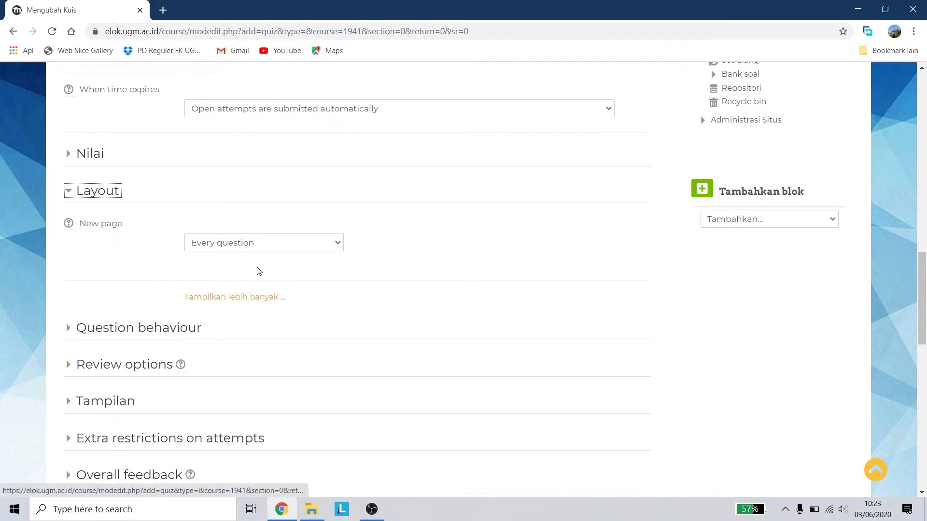
{"action": "left_click", "coordinate": [274, 243]}
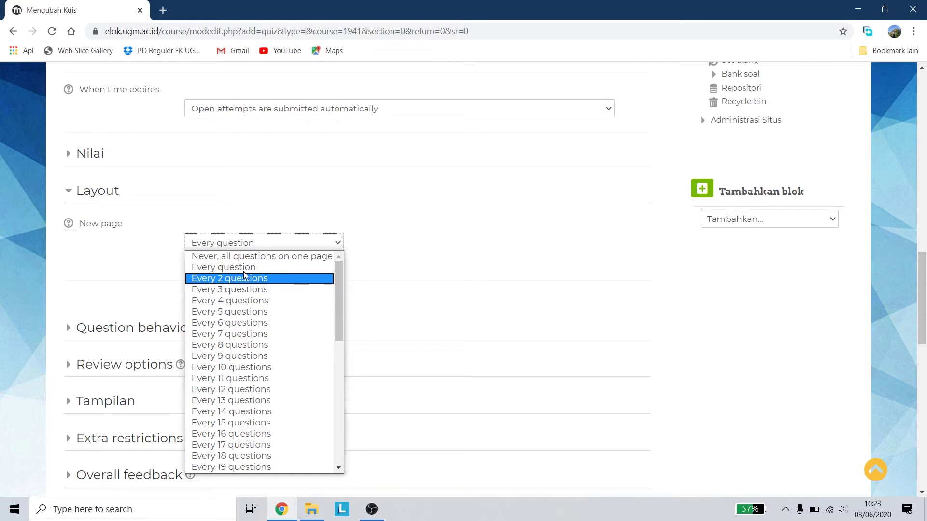
{"action": "left_click", "coordinate": [207, 268]}
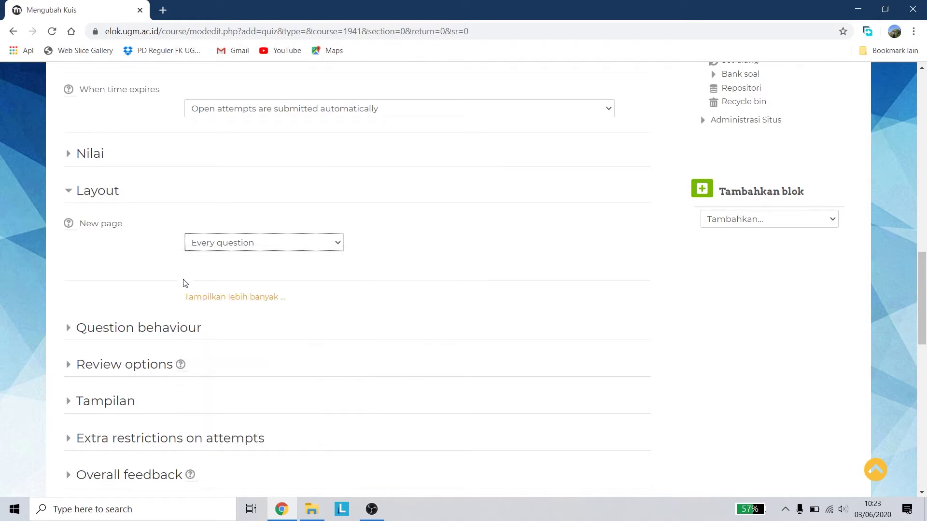
Step: Reveal the additional layout options, read the navigation method help, and keep the navigation method set to Free
{"action": "left_click", "coordinate": [217, 297]}
{"action": "scroll", "coordinate": [338, 259], "scroll_direction": "down", "scroll_amount": 3}
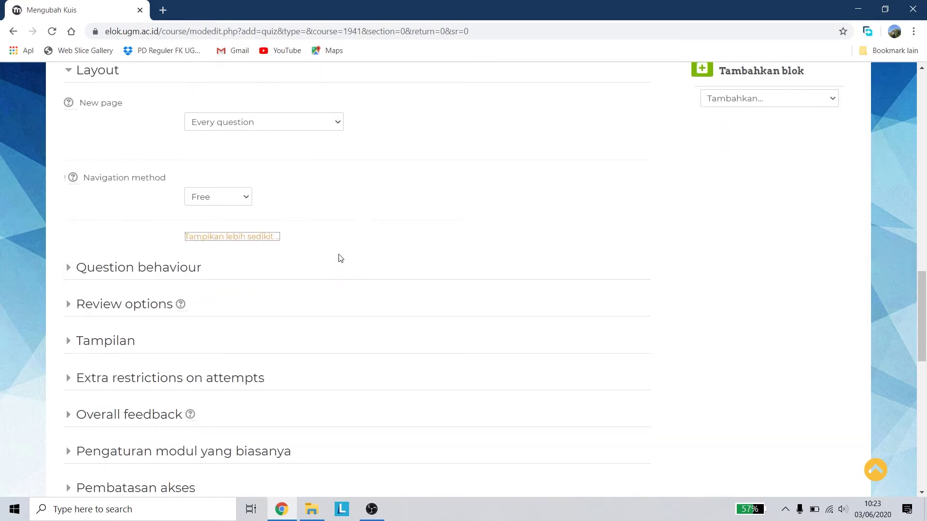
{"action": "left_click", "coordinate": [205, 201]}
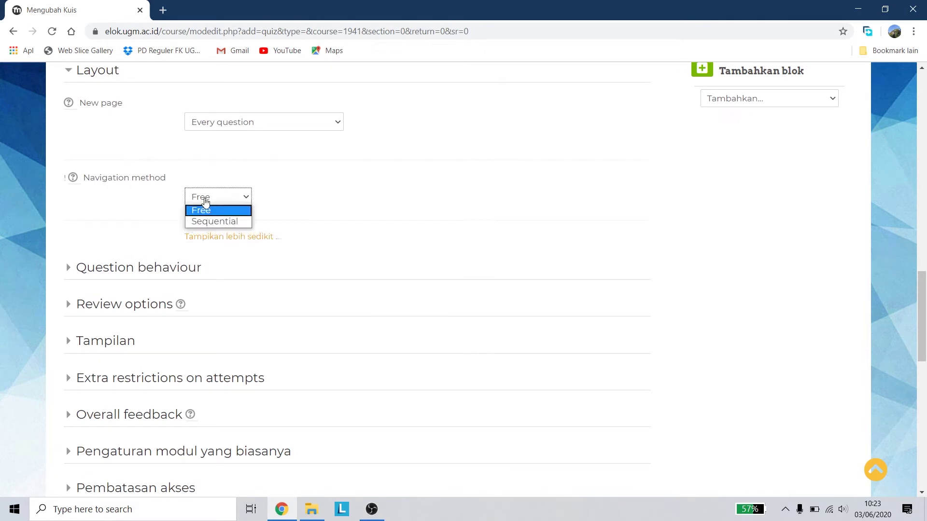
{"action": "left_click", "coordinate": [208, 201]}
{"action": "left_click", "coordinate": [207, 211]}
{"action": "left_click", "coordinate": [73, 179]}
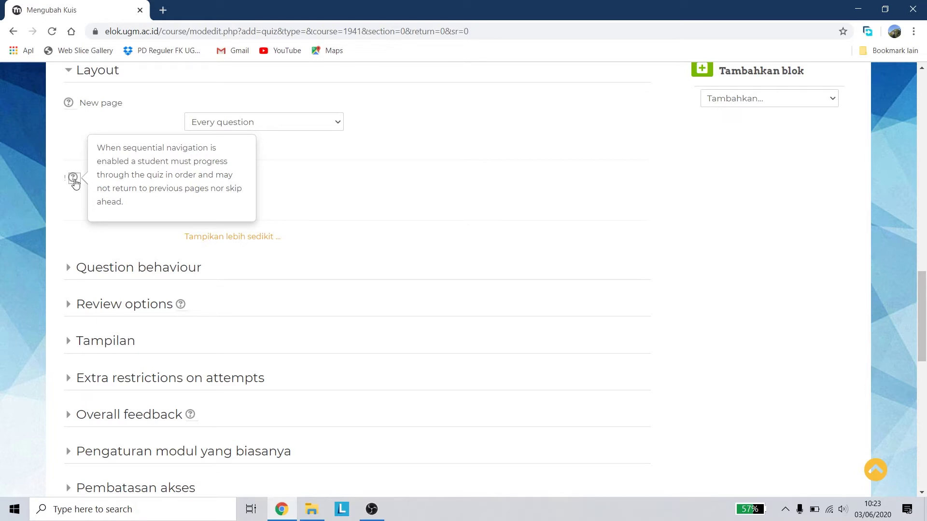
{"action": "left_click", "coordinate": [337, 199]}
{"action": "left_click", "coordinate": [238, 202]}
{"action": "left_click", "coordinate": [238, 202]}
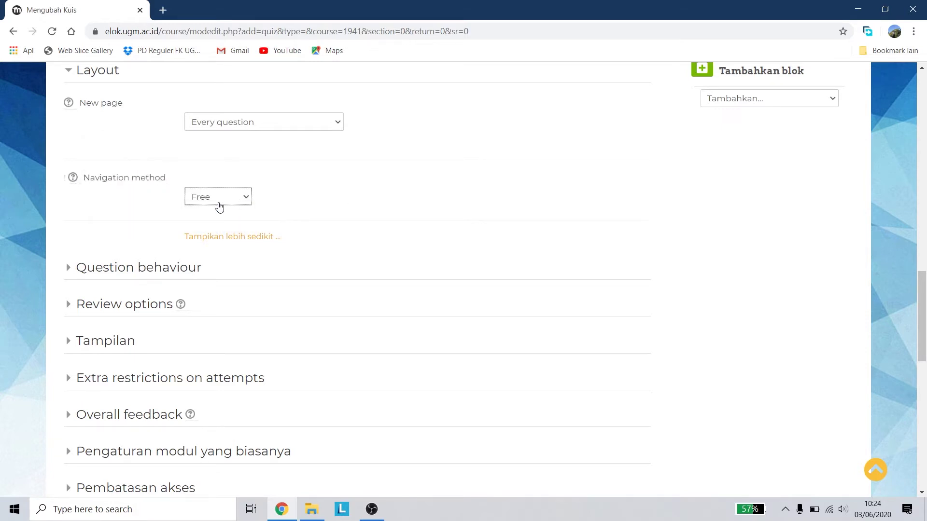
{"action": "scroll", "coordinate": [90, 193], "scroll_direction": "up", "scroll_amount": 2}
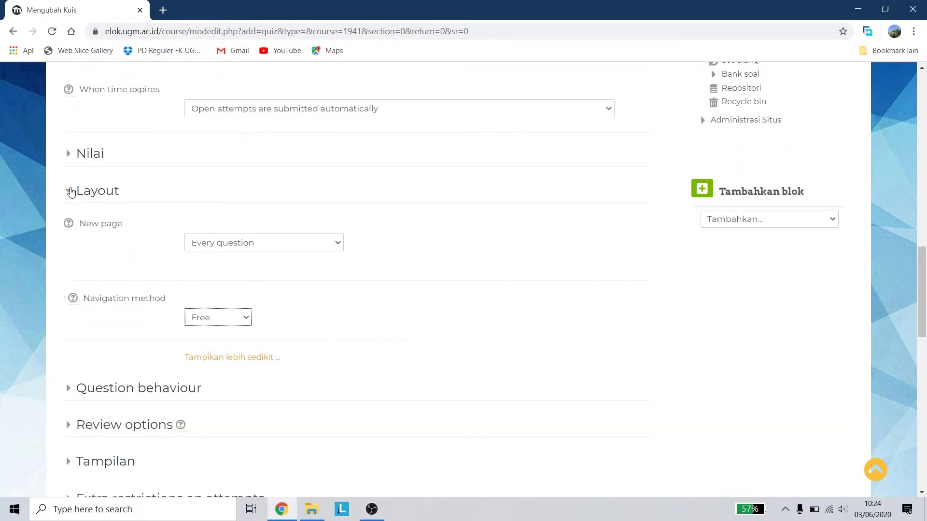
Step: Collapse the Layout section, expand Question behaviour, and look over the available question behaviour modes
{"action": "left_click", "coordinate": [68, 192]}
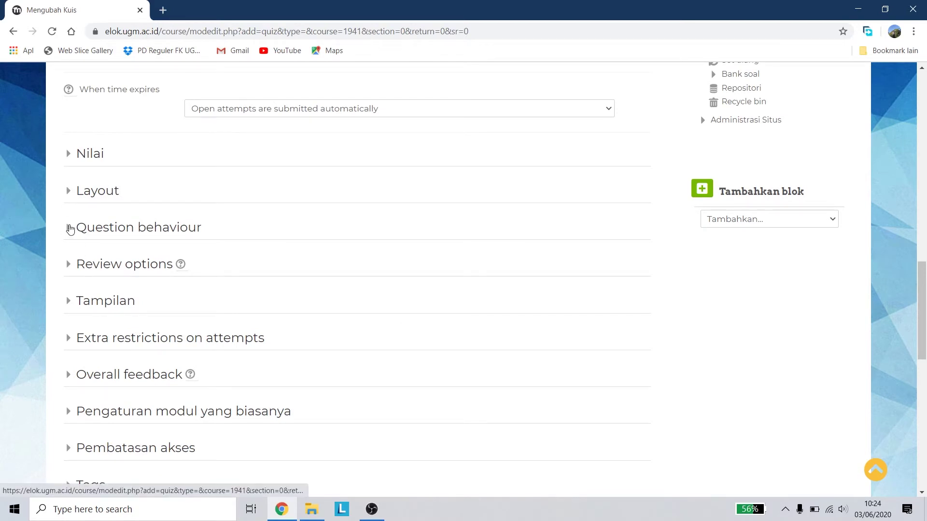
{"action": "left_click", "coordinate": [68, 227]}
{"action": "scroll", "coordinate": [386, 217], "scroll_direction": "down", "scroll_amount": 1}
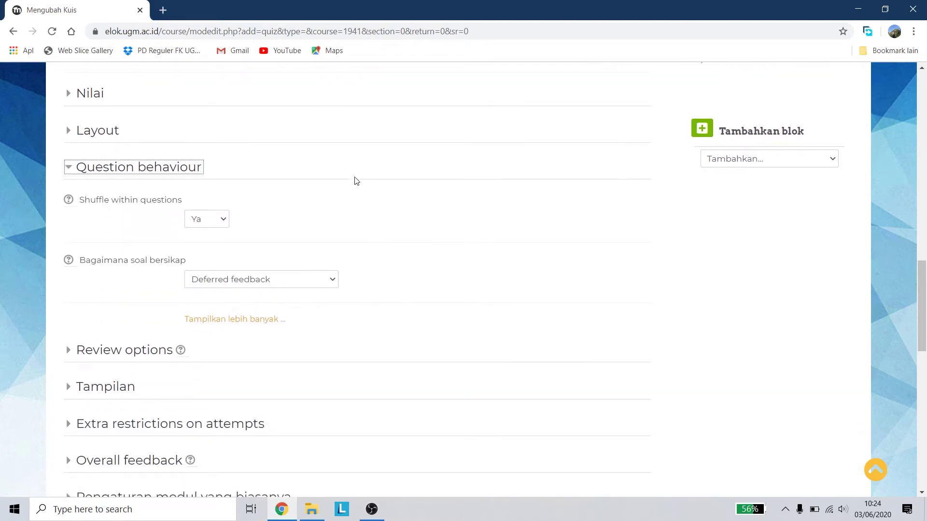
{"action": "scroll", "coordinate": [281, 209], "scroll_direction": "down", "scroll_amount": 2}
{"action": "scroll", "coordinate": [364, 151], "scroll_direction": "up", "scroll_amount": 2}
{"action": "left_click", "coordinate": [284, 284]}
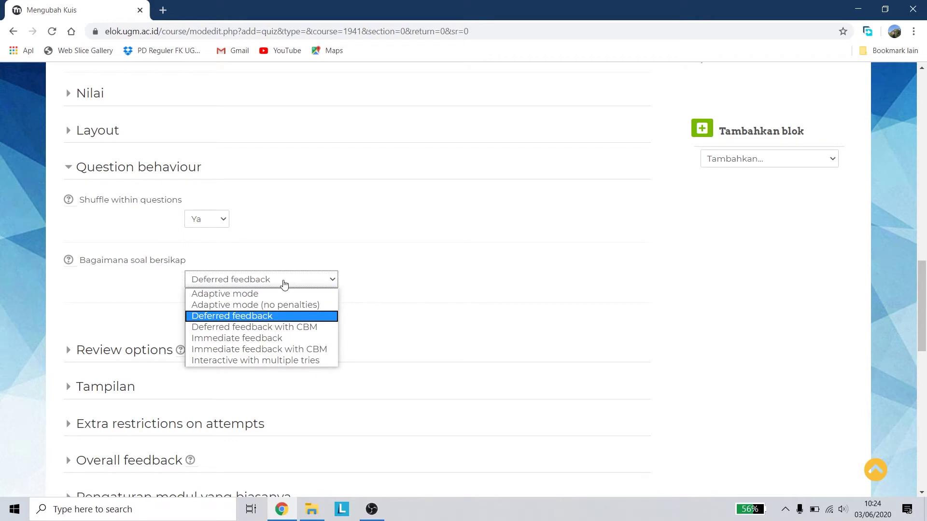
{"action": "left_click", "coordinate": [284, 285]}
Step: Read the help for Bagaimana soal bersikap and keep the question behaviour set to Deferred feedback
{"action": "left_click", "coordinate": [69, 261]}
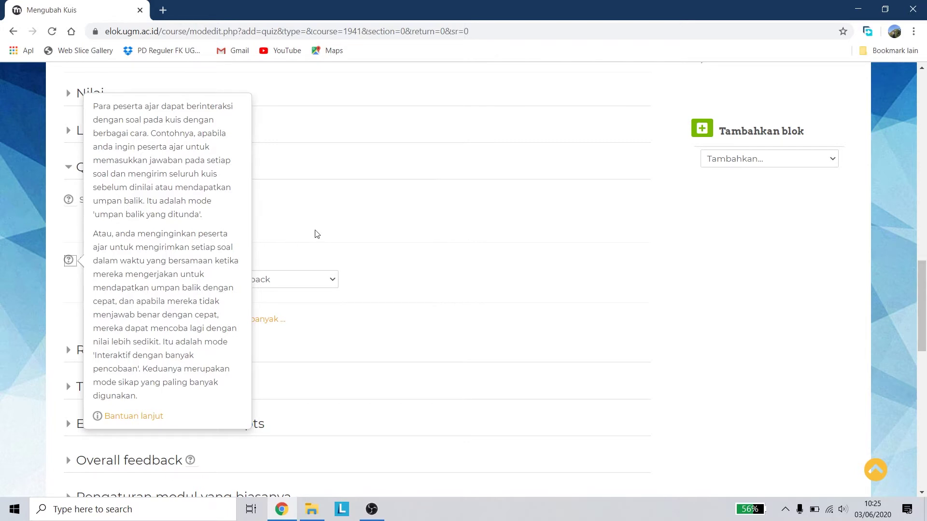
{"action": "left_click", "coordinate": [308, 245]}
{"action": "left_click", "coordinate": [285, 286]}
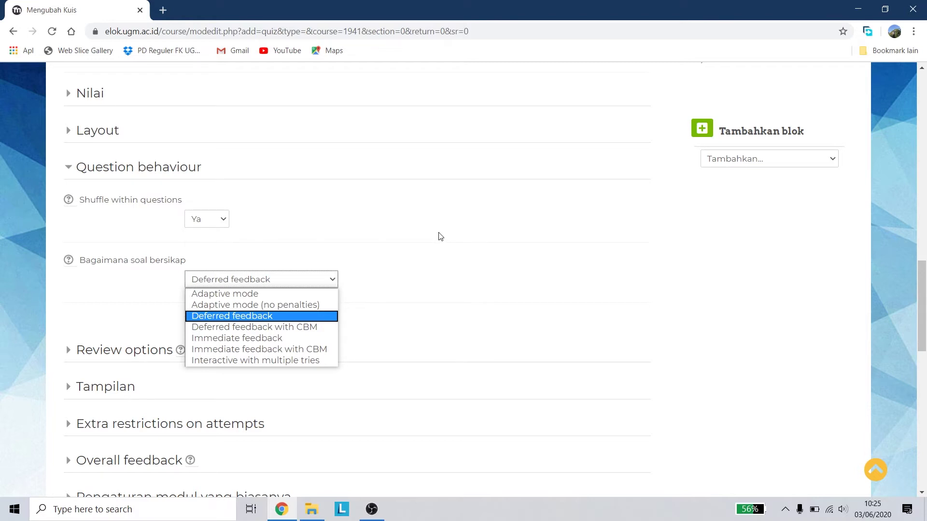
{"action": "left_click", "coordinate": [411, 238]}
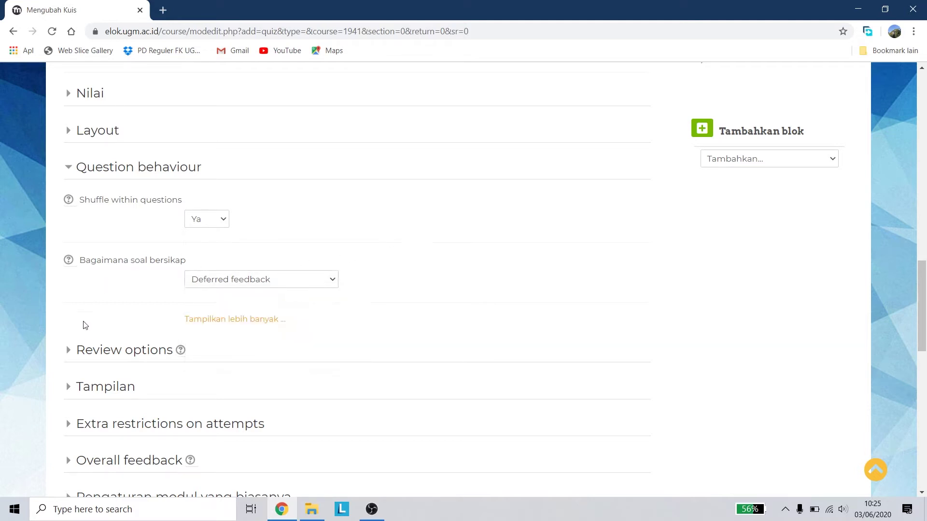
Step: Expand Review options and examine the settings for during, immediately after, and later than the attempt, and after the quiz is closed
{"action": "left_click", "coordinate": [68, 351]}
{"action": "scroll", "coordinate": [442, 213], "scroll_direction": "down", "scroll_amount": 5}
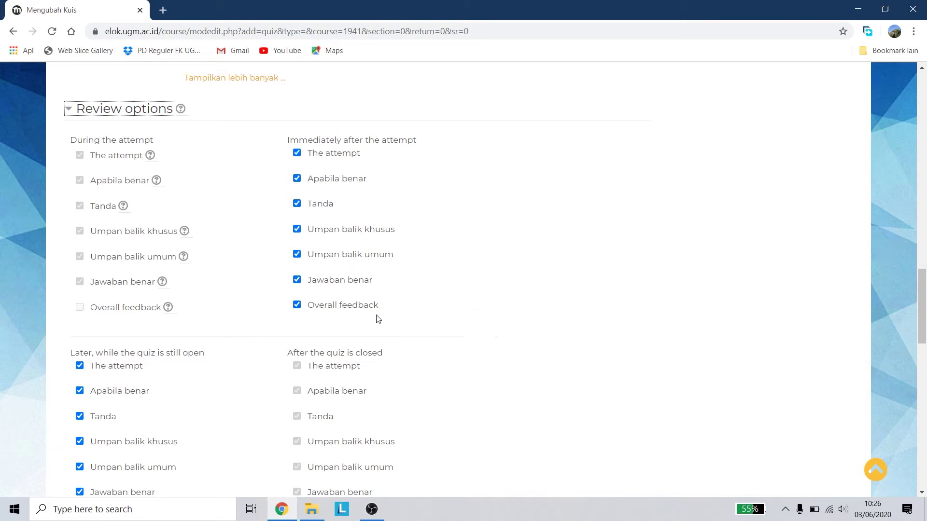
{"action": "scroll", "coordinate": [434, 273], "scroll_direction": "down", "scroll_amount": 4}
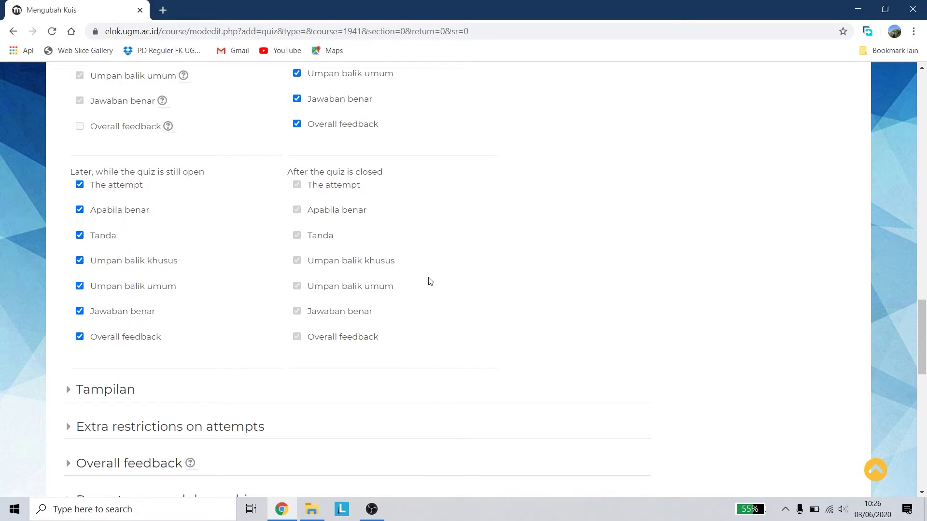
{"action": "scroll", "coordinate": [261, 260], "scroll_direction": "up", "scroll_amount": 2}
{"action": "scroll", "coordinate": [163, 310], "scroll_direction": "up", "scroll_amount": 2}
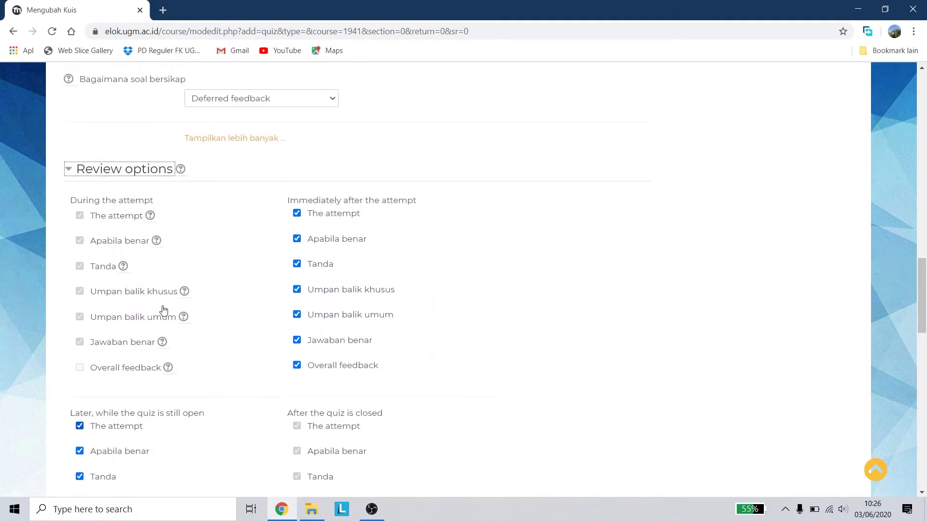
{"action": "scroll", "coordinate": [319, 331], "scroll_direction": "down", "scroll_amount": 2}
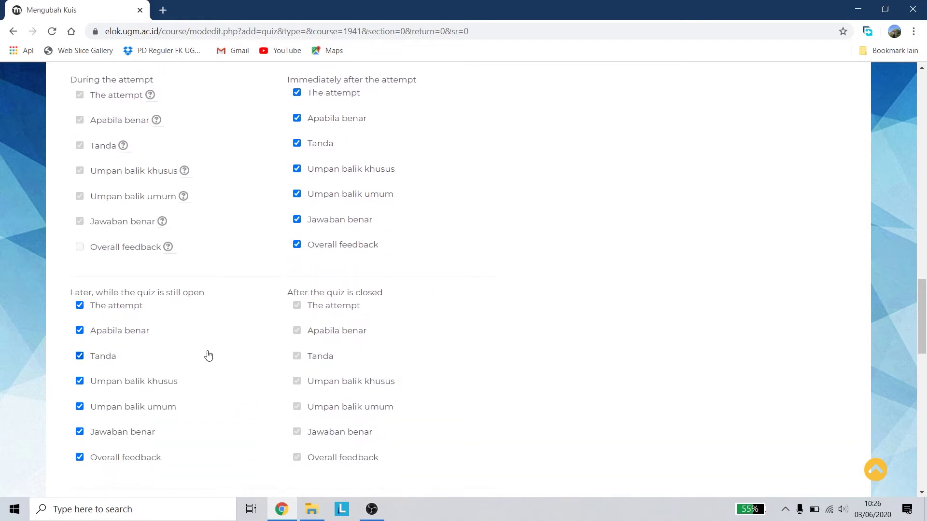
{"action": "scroll", "coordinate": [259, 281], "scroll_direction": "up", "scroll_amount": 1}
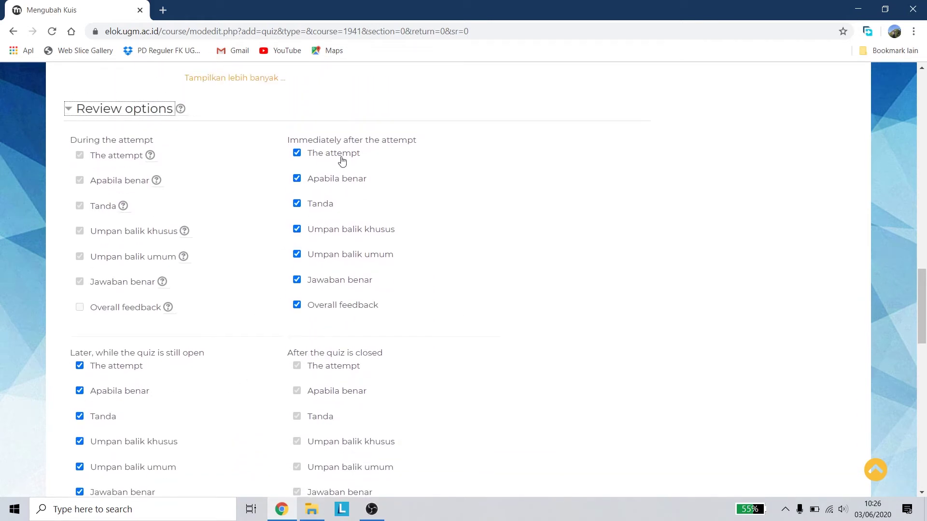
Step: Under Immediately after the attempt, disable every review option except The attempt, including Tanda, Jawaban benar and Overall feedback
{"action": "left_click", "coordinate": [341, 154]}
{"action": "left_click", "coordinate": [327, 212]}
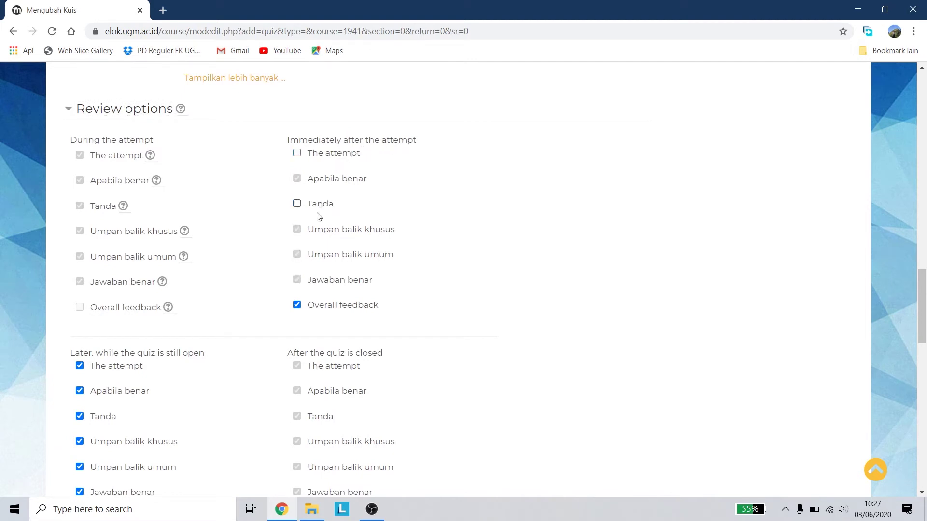
{"action": "left_click", "coordinate": [322, 309]}
{"action": "left_click", "coordinate": [323, 154]}
{"action": "left_click", "coordinate": [326, 184]}
{"action": "left_click", "coordinate": [323, 207]}
{"action": "left_click", "coordinate": [317, 208]}
{"action": "left_click", "coordinate": [318, 230]}
{"action": "left_click", "coordinate": [319, 256]}
{"action": "left_click", "coordinate": [324, 282]}
{"action": "scroll", "coordinate": [208, 282], "scroll_direction": "down", "scroll_amount": 3}
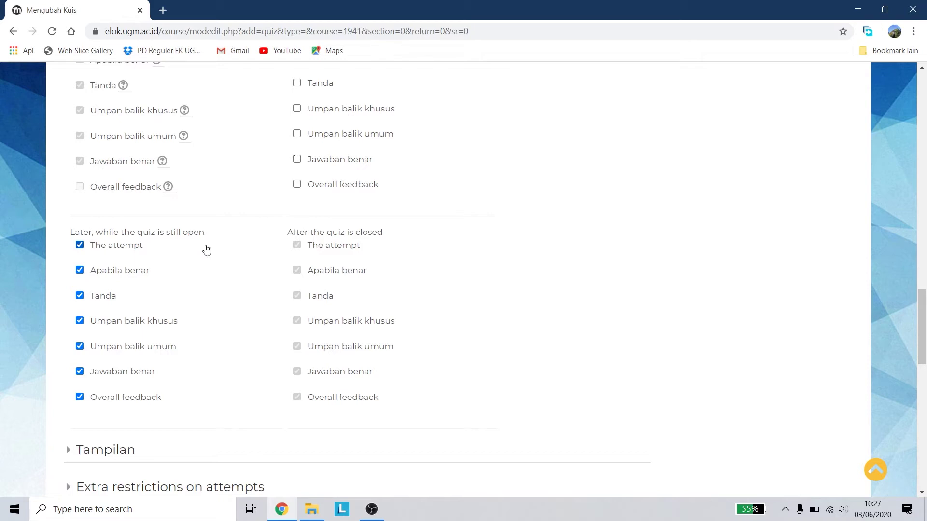
{"action": "scroll", "coordinate": [408, 235], "scroll_direction": "up", "scroll_amount": 3}
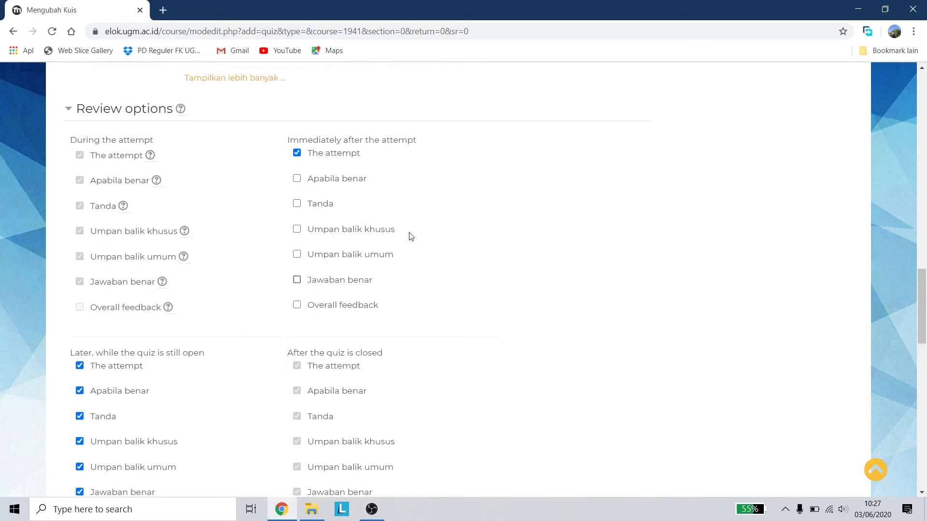
Step: Under Later, while the quiz is still open, disable every review option except The attempt, and collapse the Review options section
{"action": "scroll", "coordinate": [201, 352], "scroll_direction": "down", "scroll_amount": 3}
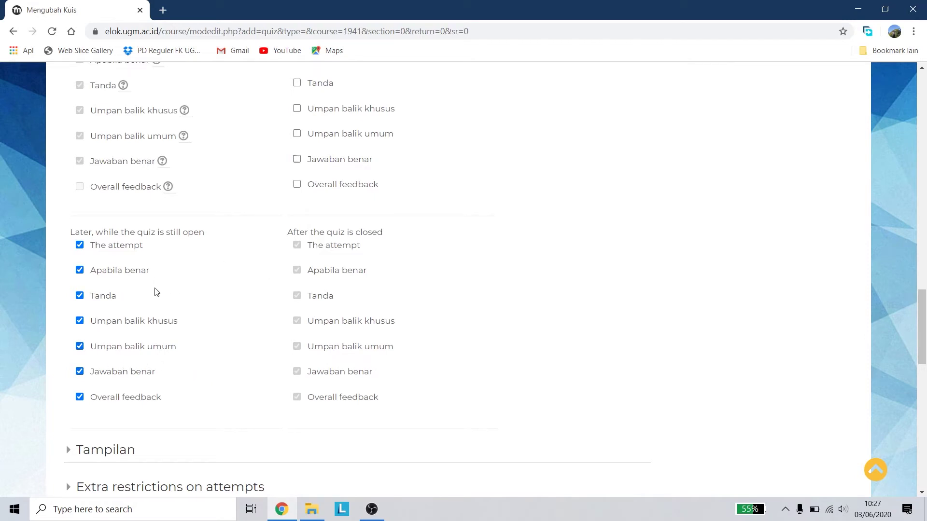
{"action": "left_click", "coordinate": [129, 398]}
{"action": "left_click", "coordinate": [125, 373]}
{"action": "left_click", "coordinate": [126, 346]}
{"action": "left_click", "coordinate": [128, 321]}
{"action": "left_click", "coordinate": [100, 296]}
{"action": "left_click", "coordinate": [106, 270]}
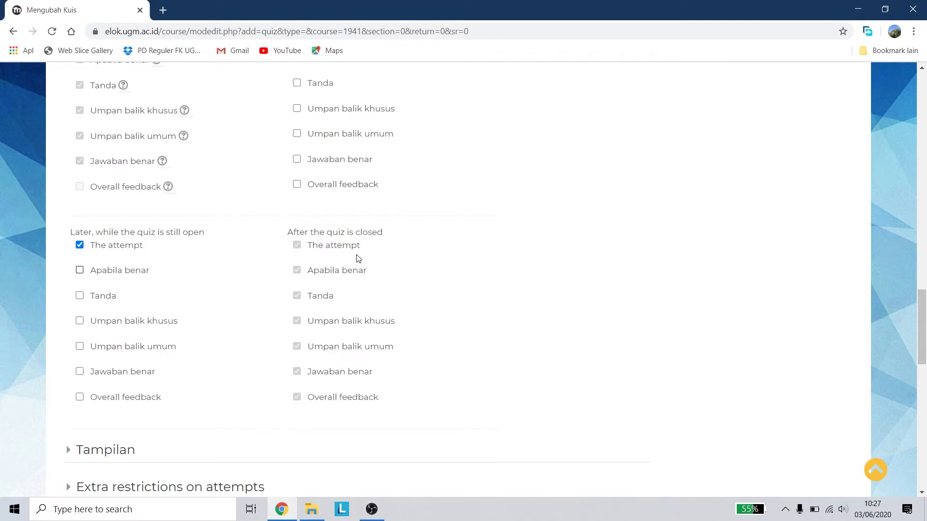
{"action": "scroll", "coordinate": [405, 268], "scroll_direction": "down", "scroll_amount": 3}
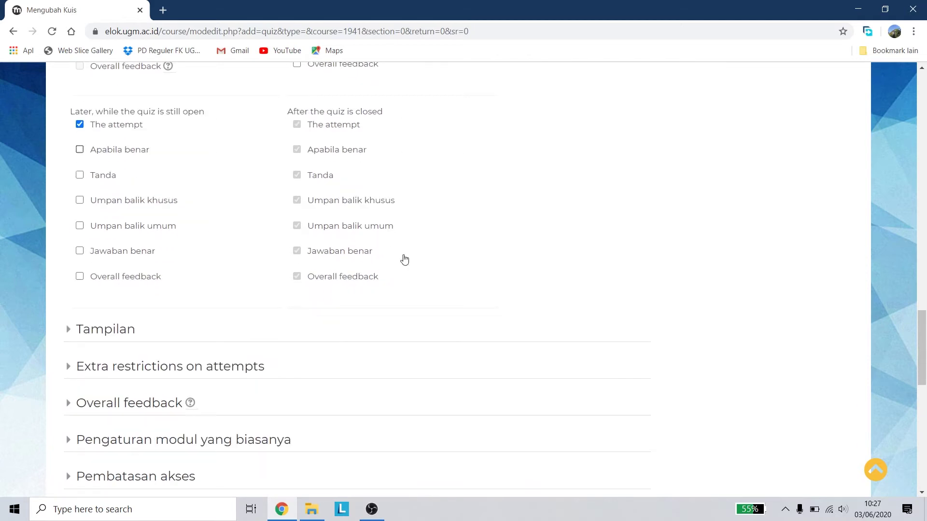
{"action": "scroll", "coordinate": [238, 265], "scroll_direction": "up", "scroll_amount": 6}
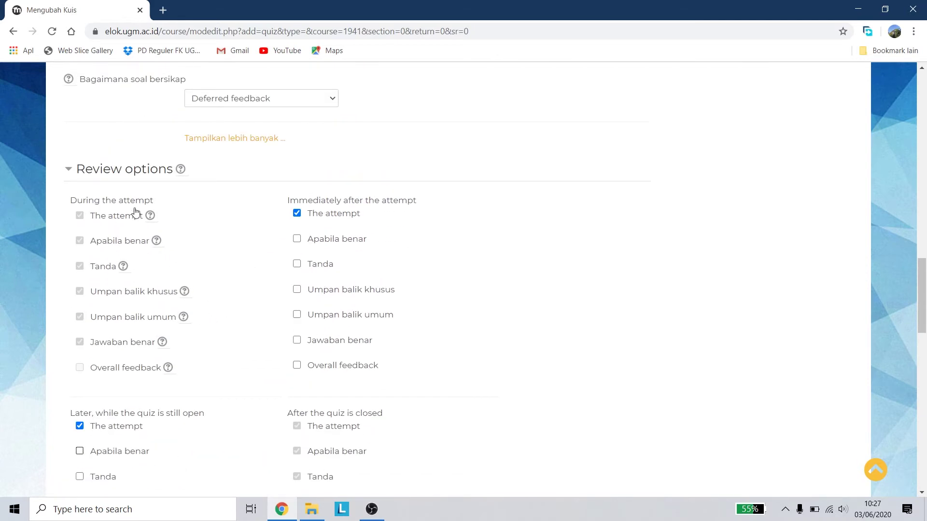
{"action": "left_click", "coordinate": [67, 171]}
Step: In the Tampilan settings, set Show the user's picture to Small image
{"action": "left_click", "coordinate": [68, 206]}
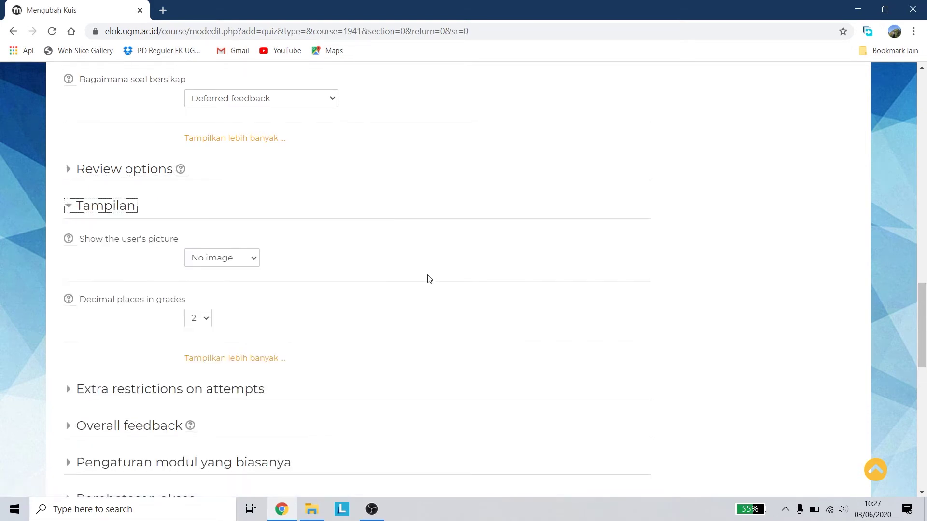
{"action": "left_click", "coordinate": [226, 254]}
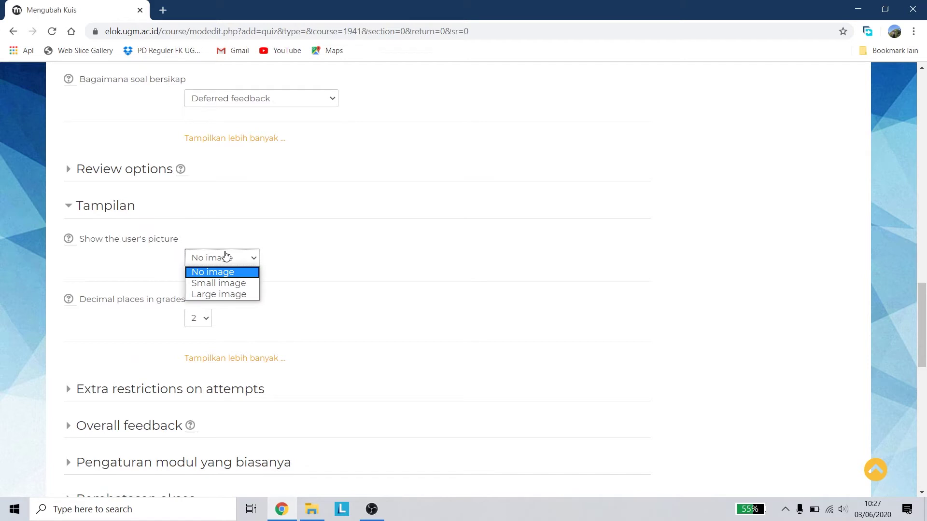
{"action": "left_click", "coordinate": [230, 283]}
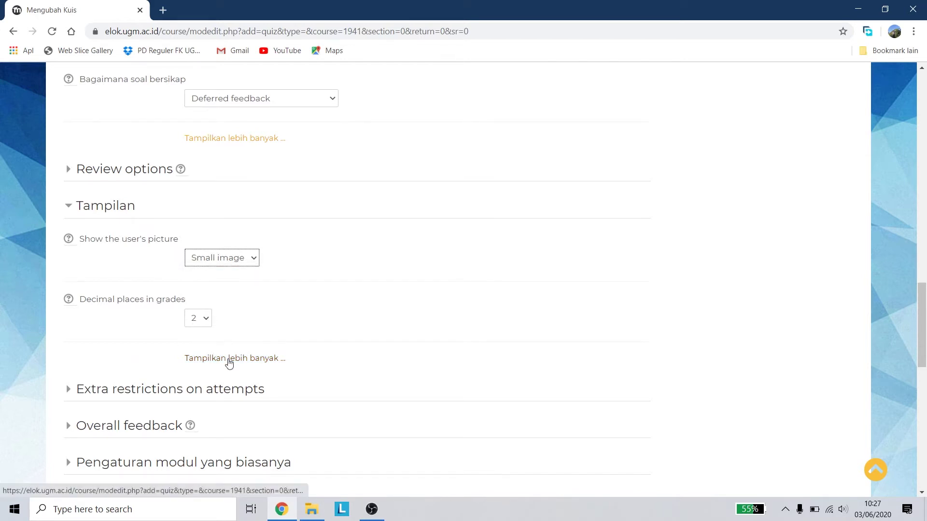
Step: Reveal the additional Tampilan options and read the help for Show blocks during quiz attempts
{"action": "left_click", "coordinate": [229, 358]}
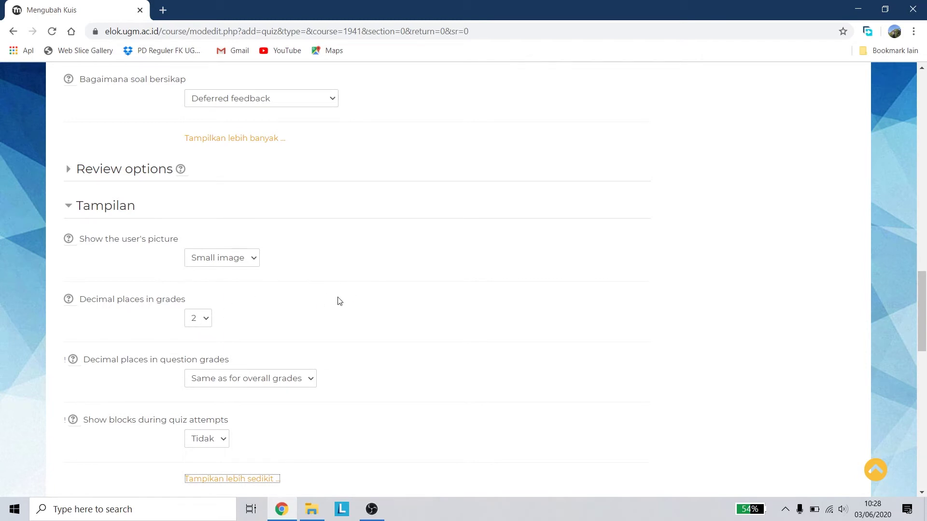
{"action": "scroll", "coordinate": [375, 226], "scroll_direction": "down", "scroll_amount": 3}
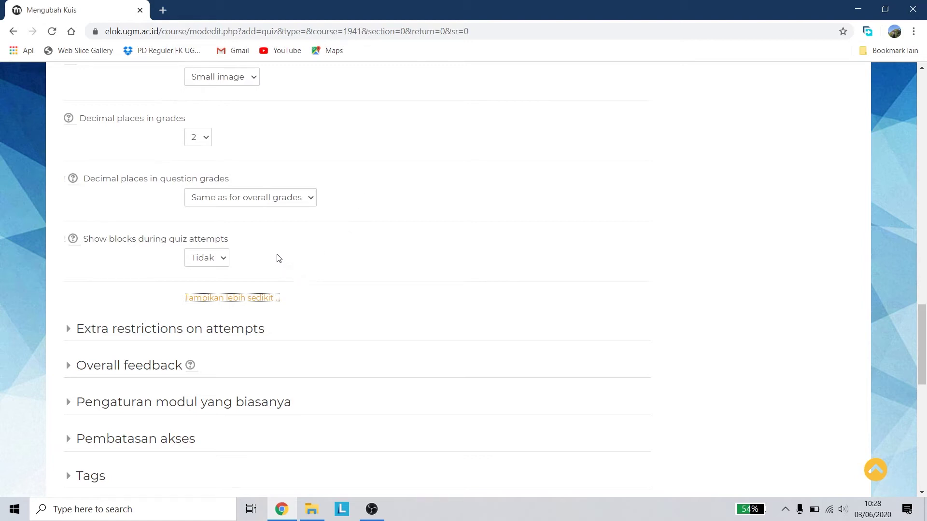
{"action": "left_click", "coordinate": [74, 240]}
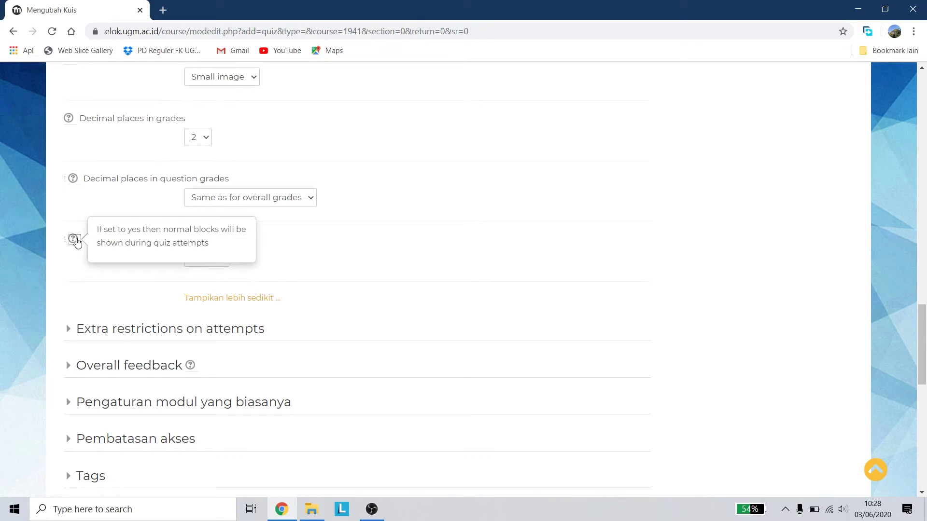
{"action": "left_click", "coordinate": [88, 259]}
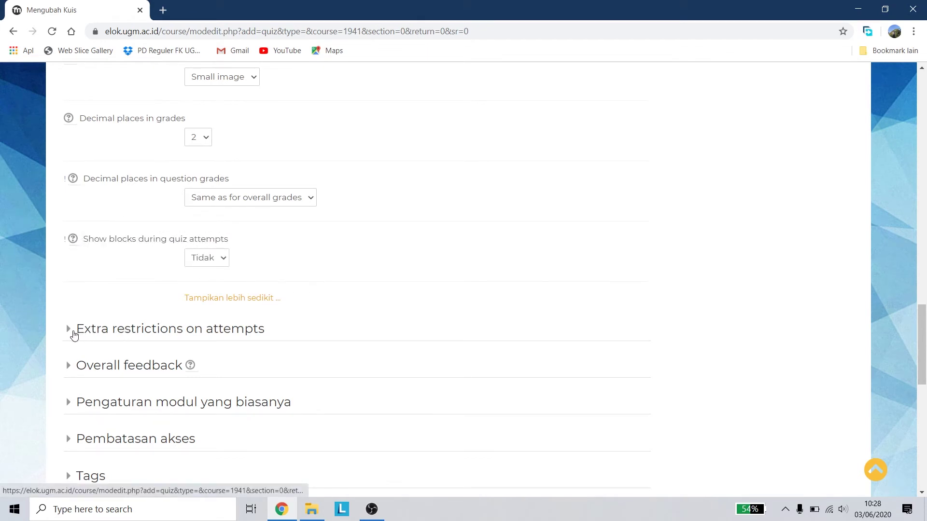
Step: Expand Extra restrictions on attempts, reveal its additional options, and check the Browser security choices while keeping None
{"action": "left_click", "coordinate": [70, 331]}
{"action": "scroll", "coordinate": [387, 244], "scroll_direction": "down", "scroll_amount": 1}
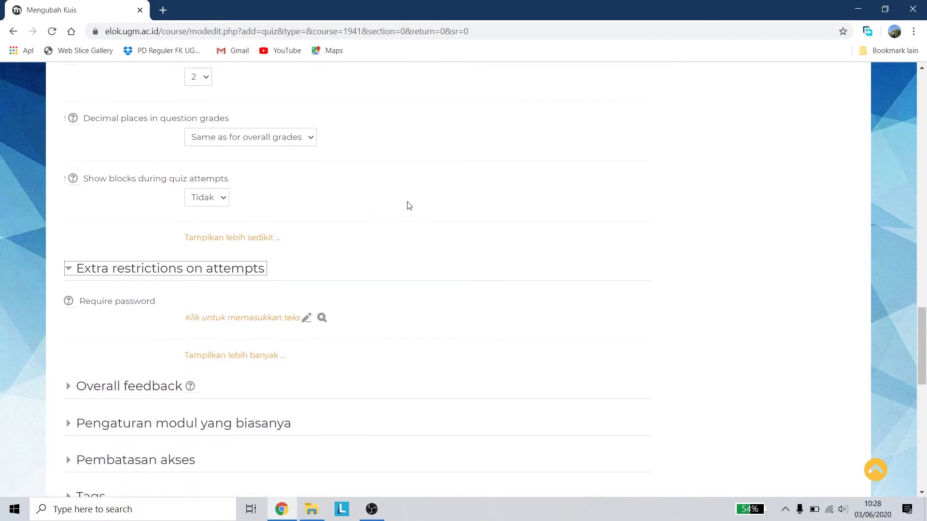
{"action": "scroll", "coordinate": [407, 203], "scroll_direction": "down", "scroll_amount": 1}
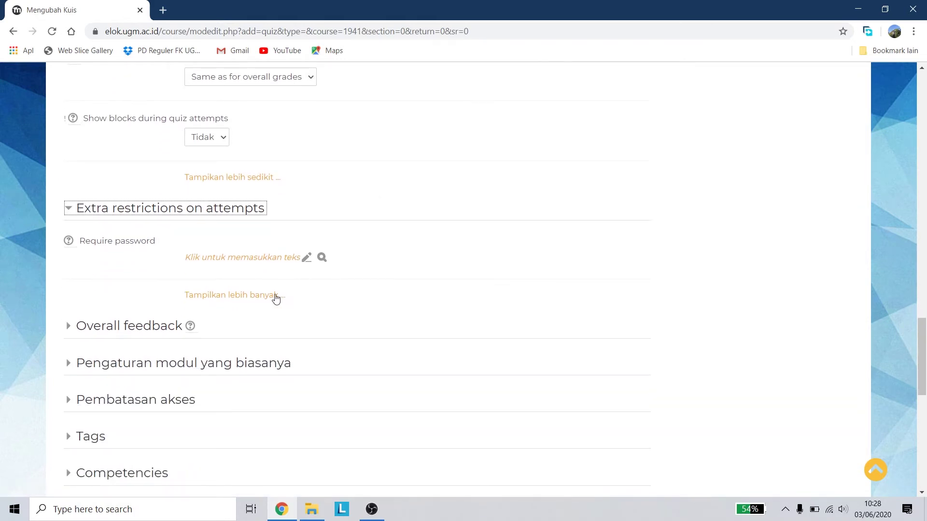
{"action": "left_click", "coordinate": [255, 297]}
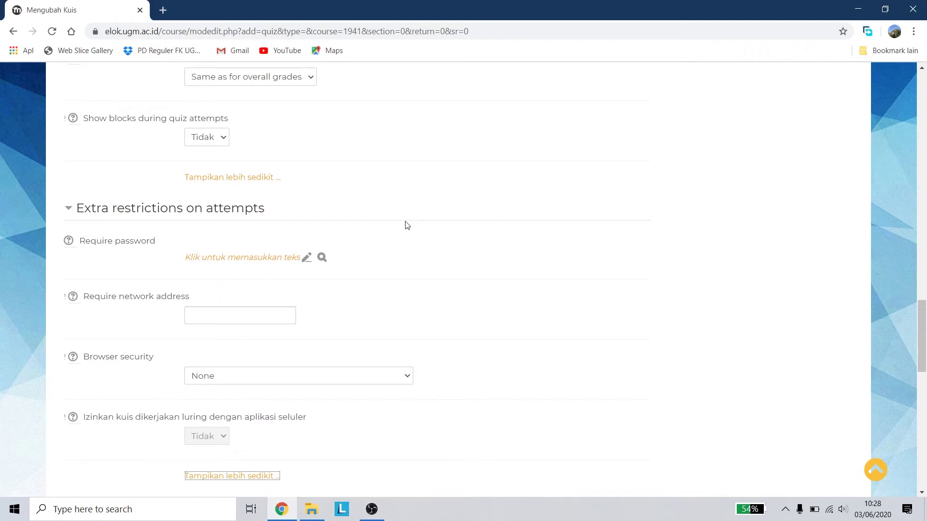
{"action": "scroll", "coordinate": [396, 234], "scroll_direction": "down", "scroll_amount": 2}
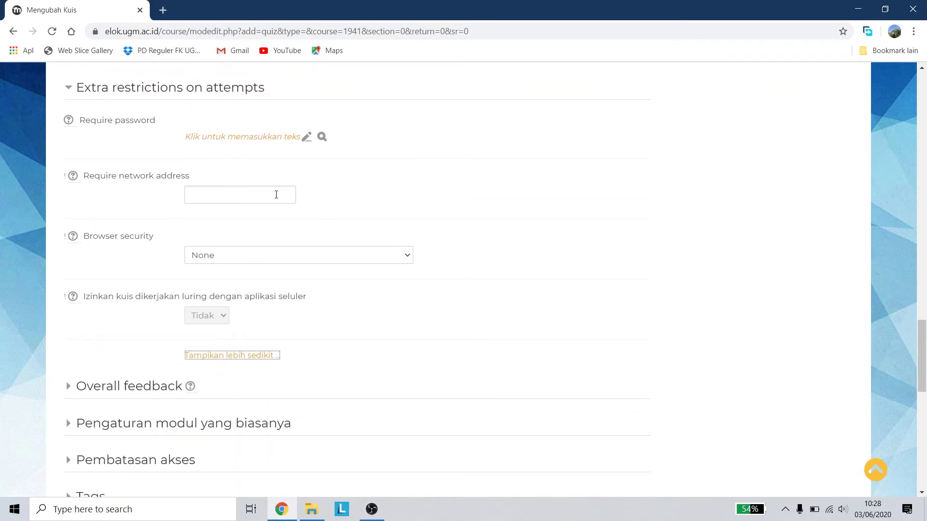
{"action": "left_click", "coordinate": [288, 265]}
{"action": "left_click", "coordinate": [292, 259]}
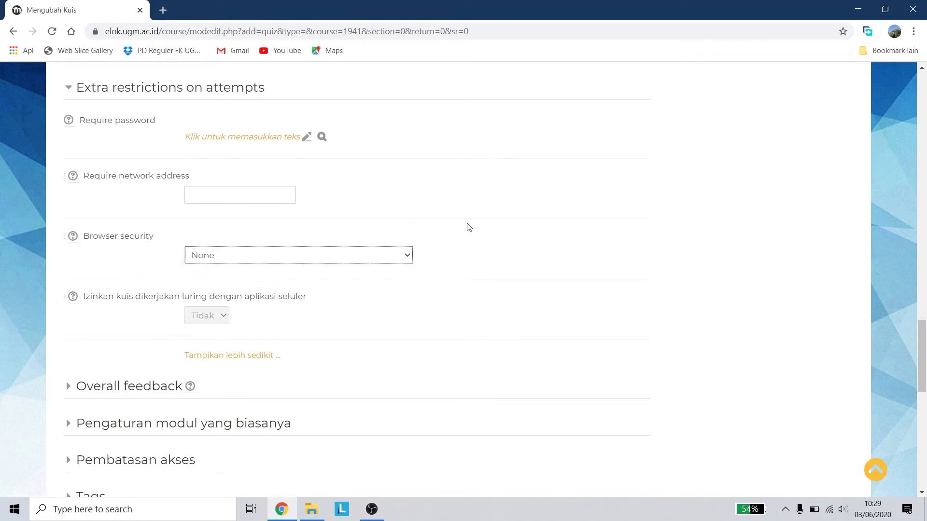
Step: Expand Overall feedback and examine its Grade boundary and Saran fields
{"action": "scroll", "coordinate": [407, 234], "scroll_direction": "down", "scroll_amount": 2}
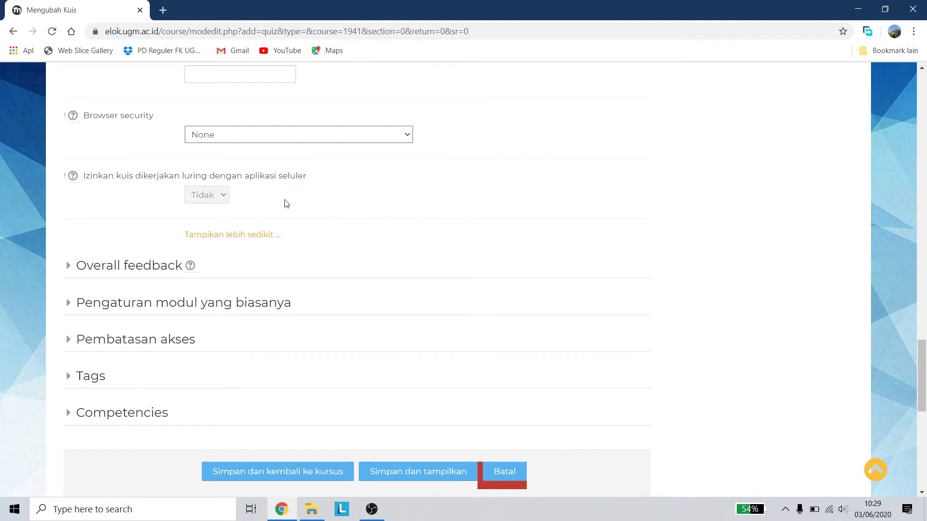
{"action": "scroll", "coordinate": [70, 284], "scroll_direction": "down", "scroll_amount": 2}
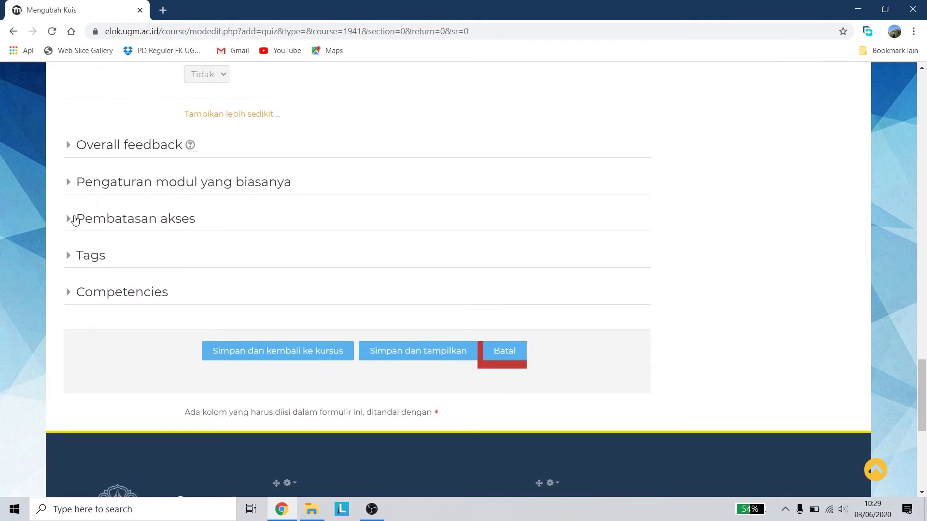
{"action": "left_click", "coordinate": [71, 151]}
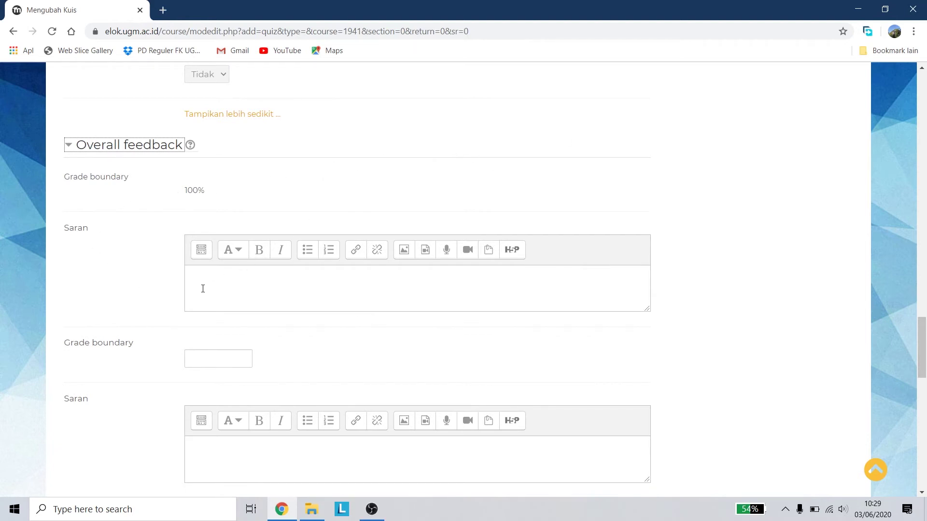
{"action": "scroll", "coordinate": [600, 245], "scroll_direction": "down", "scroll_amount": 2}
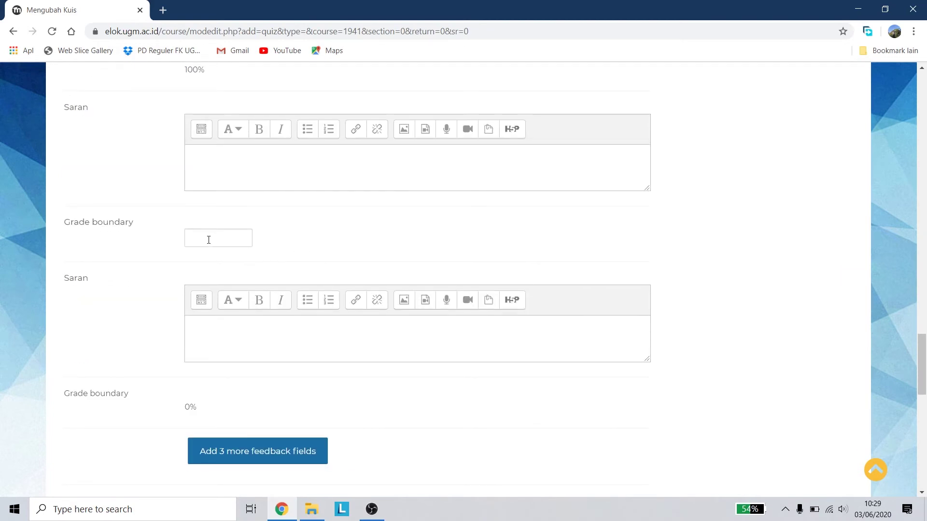
{"action": "scroll", "coordinate": [209, 240], "scroll_direction": "down", "scroll_amount": 2}
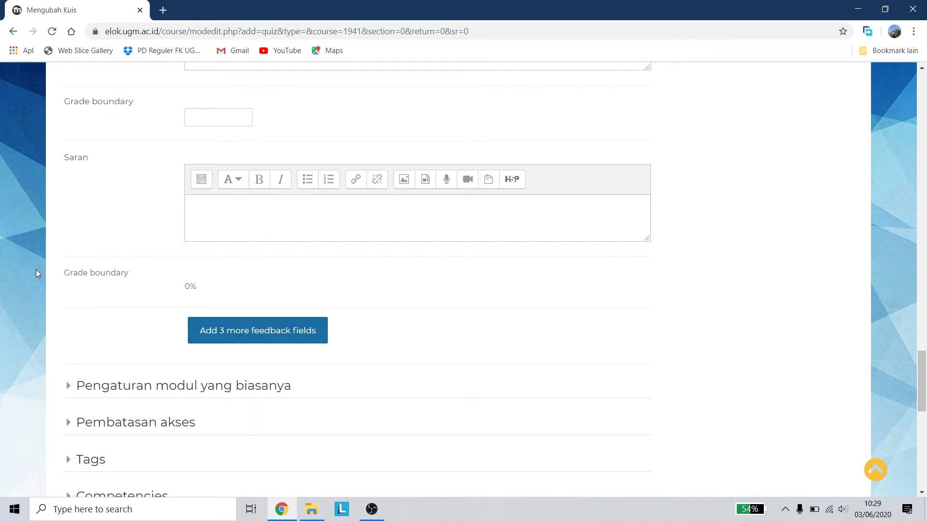
Step: Try to save the quiz settings and display the quiz
{"action": "scroll", "coordinate": [38, 273], "scroll_direction": "down", "scroll_amount": 4}
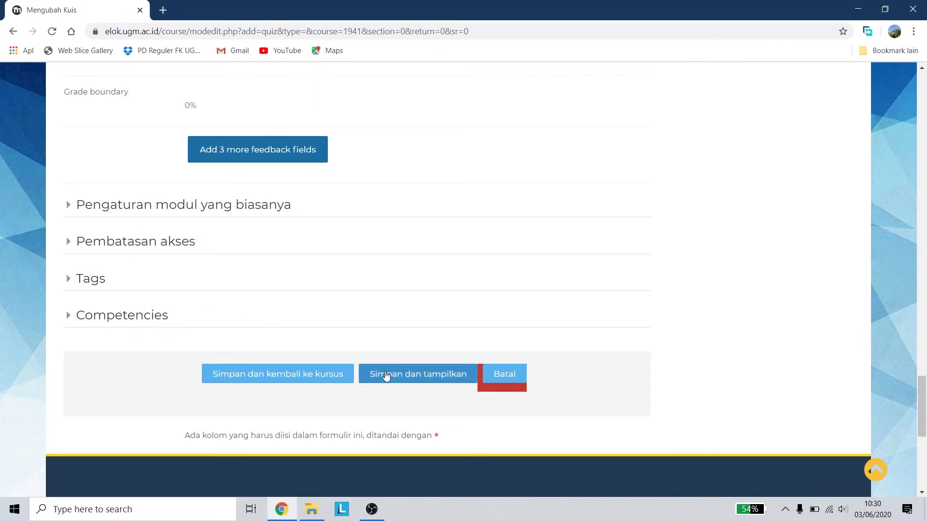
{"action": "left_click", "coordinate": [386, 376]}
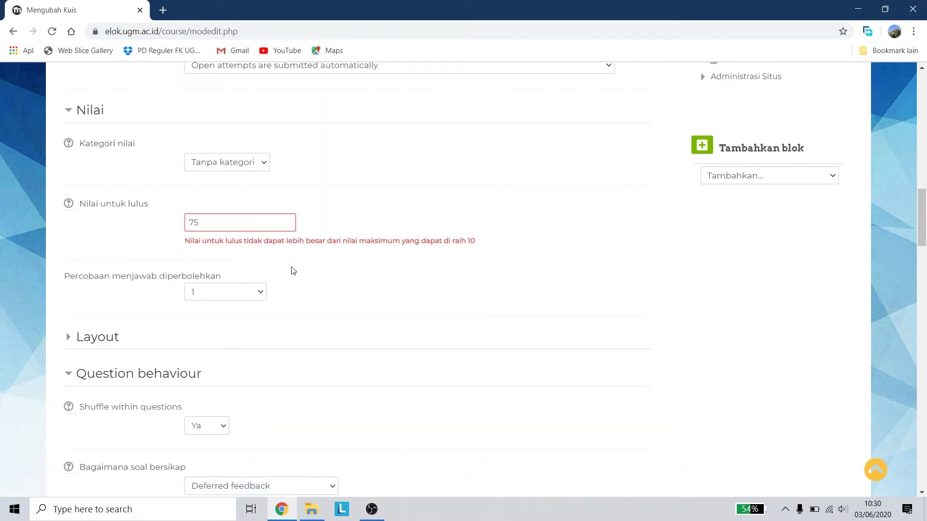
Step: In the Nilai settings, set the passing grade (Nilai untuk lulus) to 10
{"action": "double_click", "coordinate": [207, 227]}
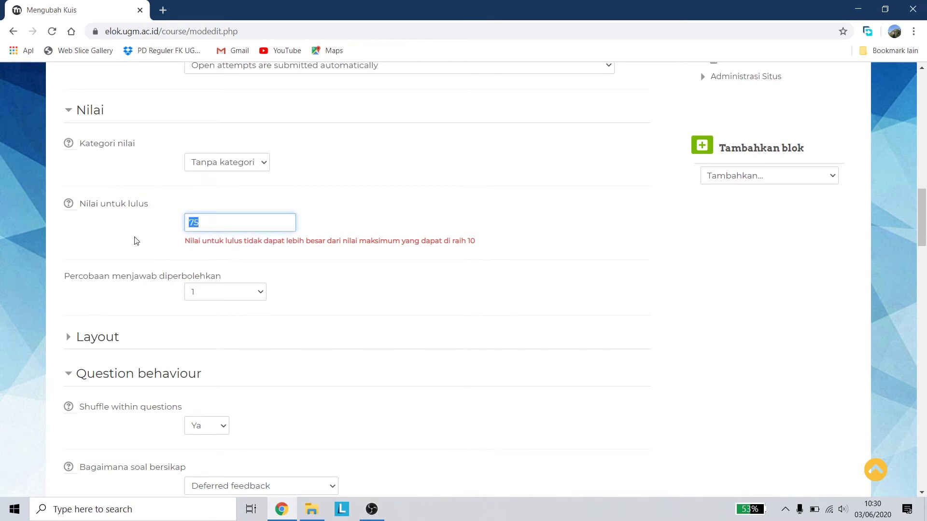
{"action": "scroll", "coordinate": [240, 270], "scroll_direction": "up", "scroll_amount": 3}
{"action": "scroll", "coordinate": [337, 324], "scroll_direction": "up", "scroll_amount": 5}
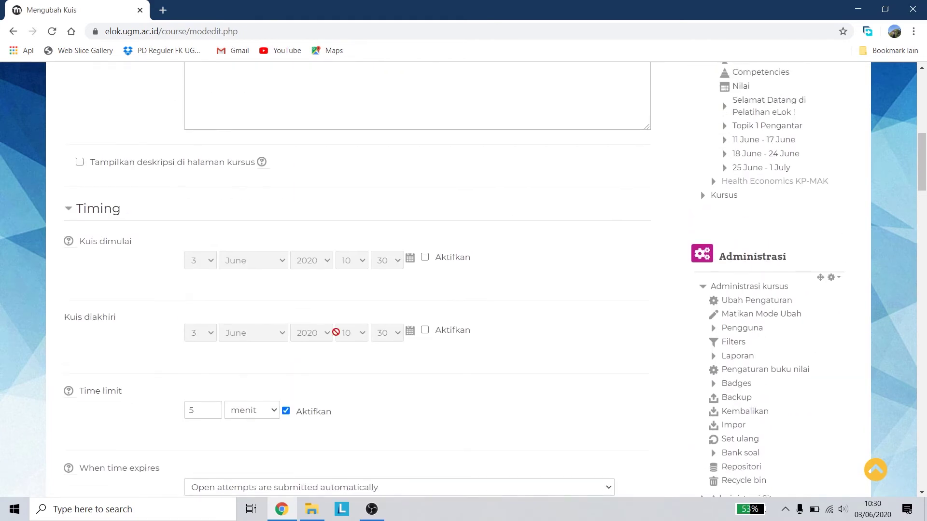
{"action": "scroll", "coordinate": [342, 317], "scroll_direction": "down", "scroll_amount": 9}
{"action": "scroll", "coordinate": [290, 314], "scroll_direction": "down", "scroll_amount": 4}
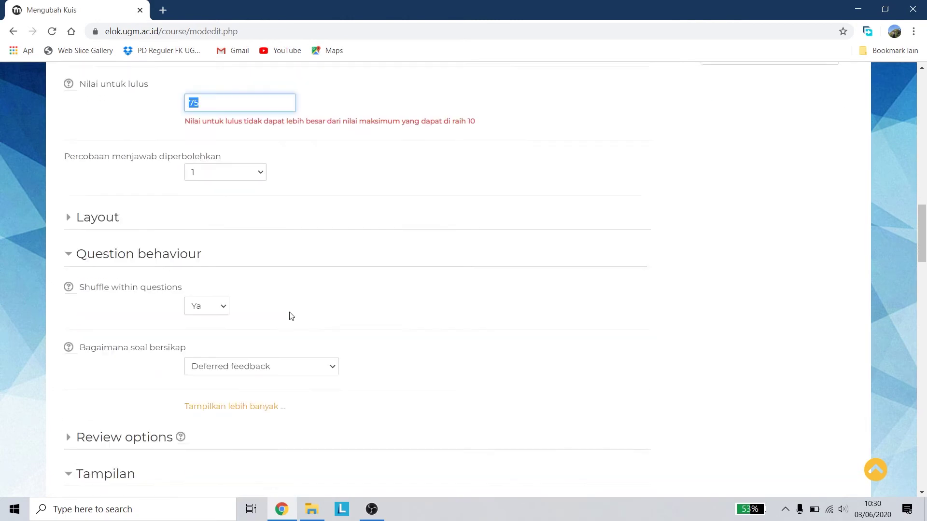
{"action": "scroll", "coordinate": [377, 292], "scroll_direction": "up", "scroll_amount": 4}
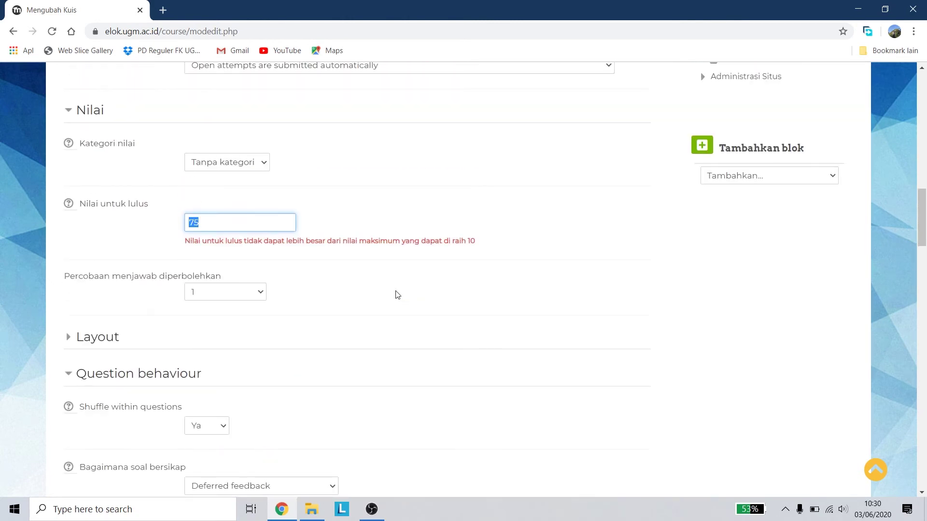
{"action": "type", "text": "10"}
{"action": "left_click", "coordinate": [397, 294]}
Step: Save the corrected quiz settings and display the quiz page
{"action": "scroll", "coordinate": [275, 245], "scroll_direction": "down", "scroll_amount": 9}
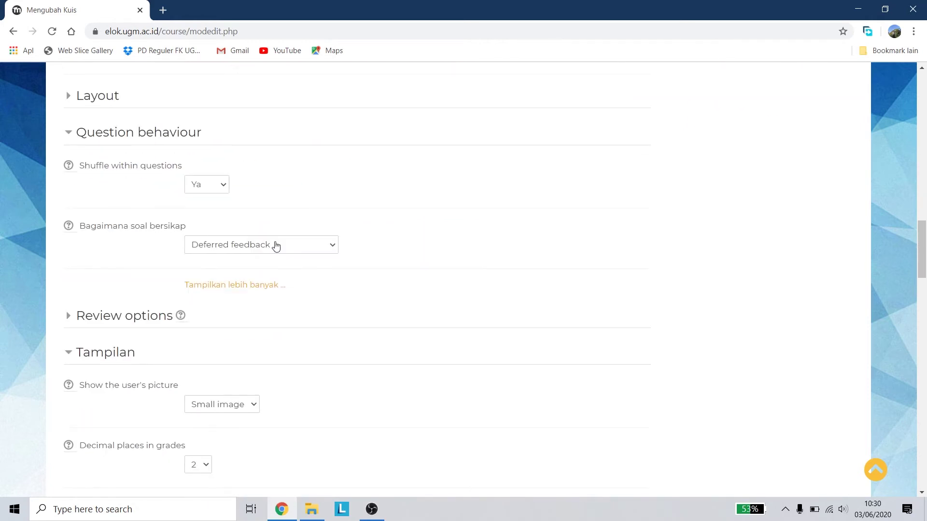
{"action": "scroll", "coordinate": [257, 252], "scroll_direction": "down", "scroll_amount": 8}
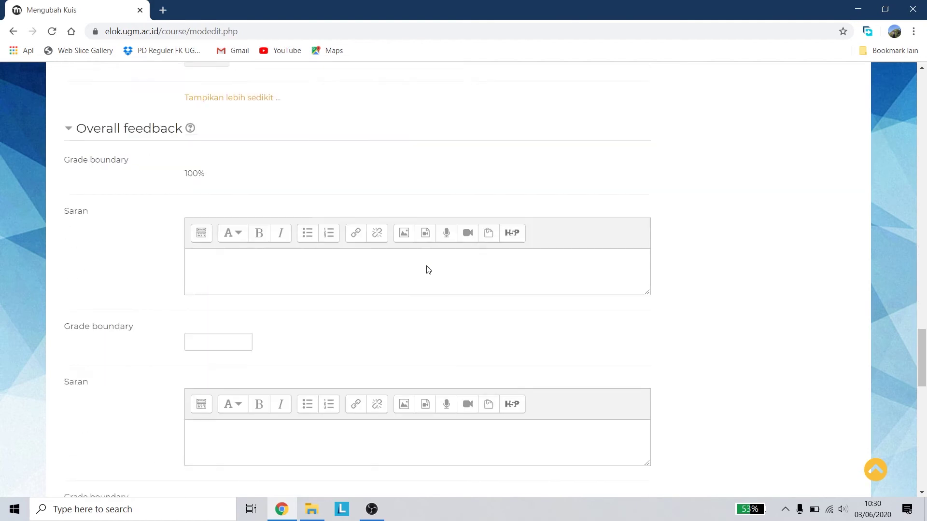
{"action": "scroll", "coordinate": [427, 281], "scroll_direction": "down", "scroll_amount": 12}
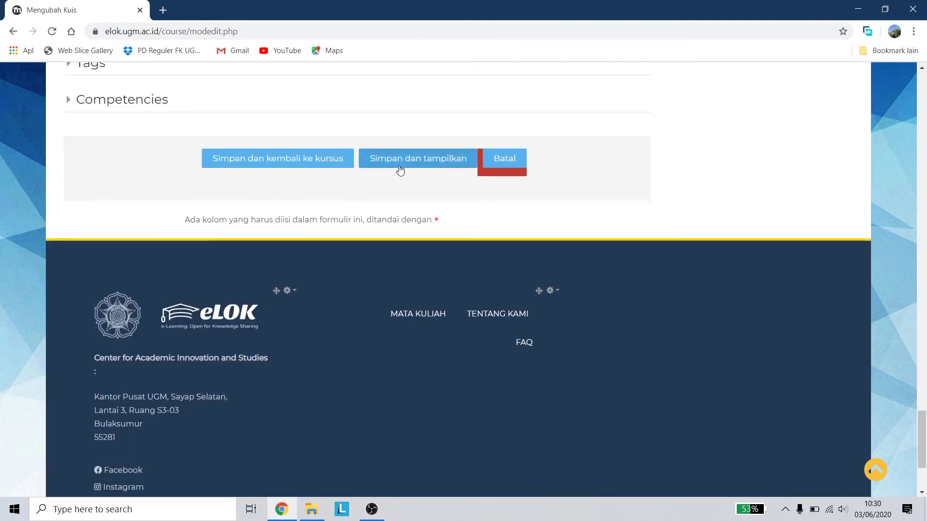
{"action": "left_click", "coordinate": [399, 165]}
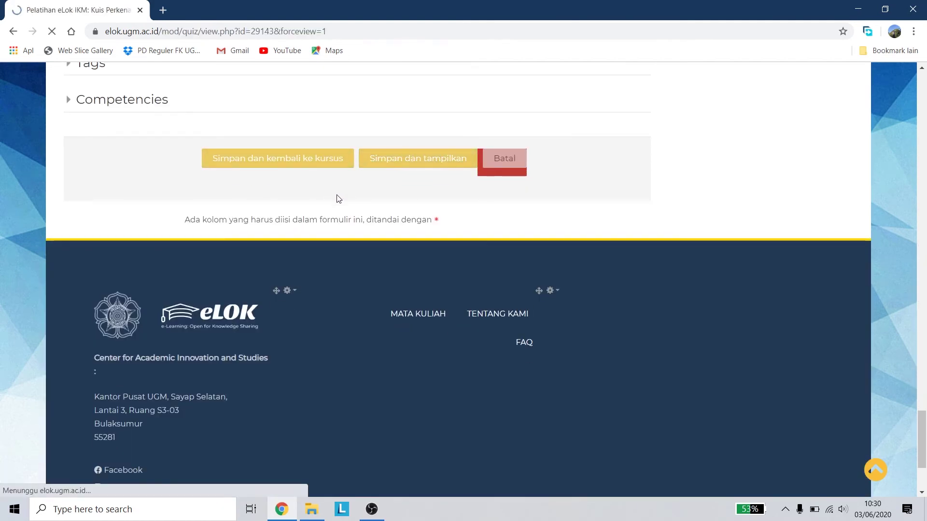
Step: Open Kuis Perkenalan for editing its questions
{"action": "scroll", "coordinate": [212, 289], "scroll_direction": "down", "scroll_amount": 1}
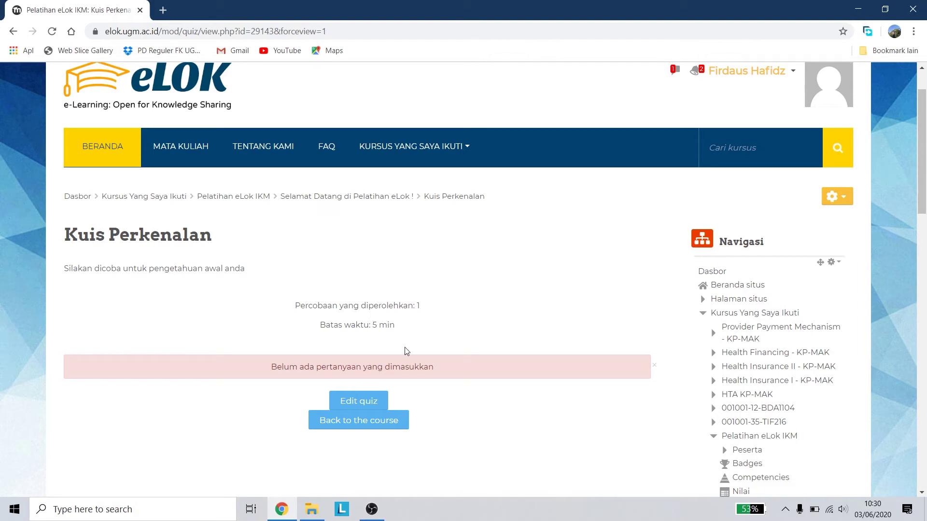
{"action": "scroll", "coordinate": [440, 266], "scroll_direction": "down", "scroll_amount": 1}
{"action": "left_click", "coordinate": [367, 342]}
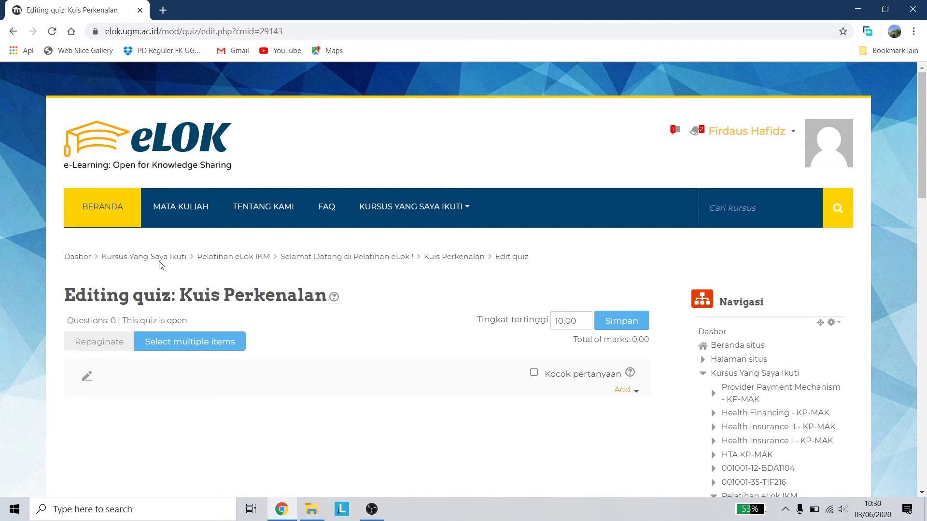
Step: Add a new question of the Pilihan ganda type to the empty quiz
{"action": "scroll", "coordinate": [172, 255], "scroll_direction": "down", "scroll_amount": 1}
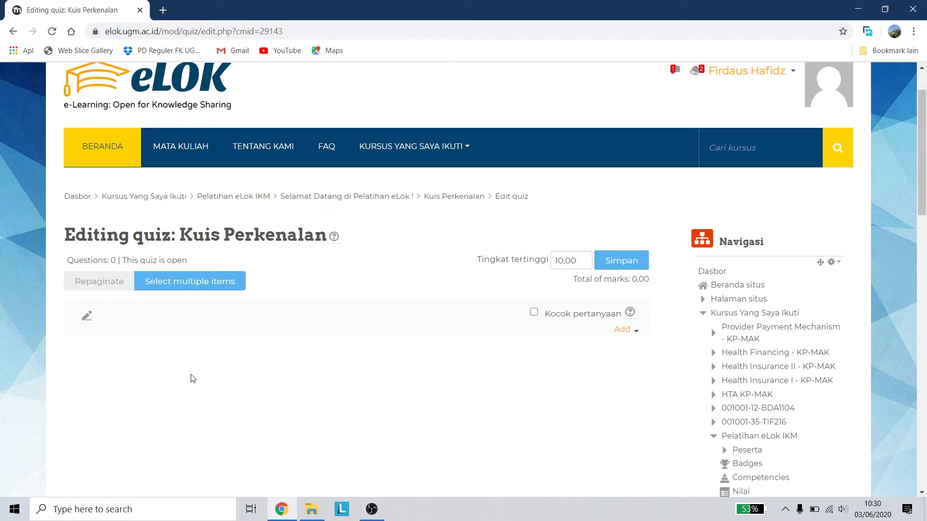
{"action": "left_click", "coordinate": [621, 331]}
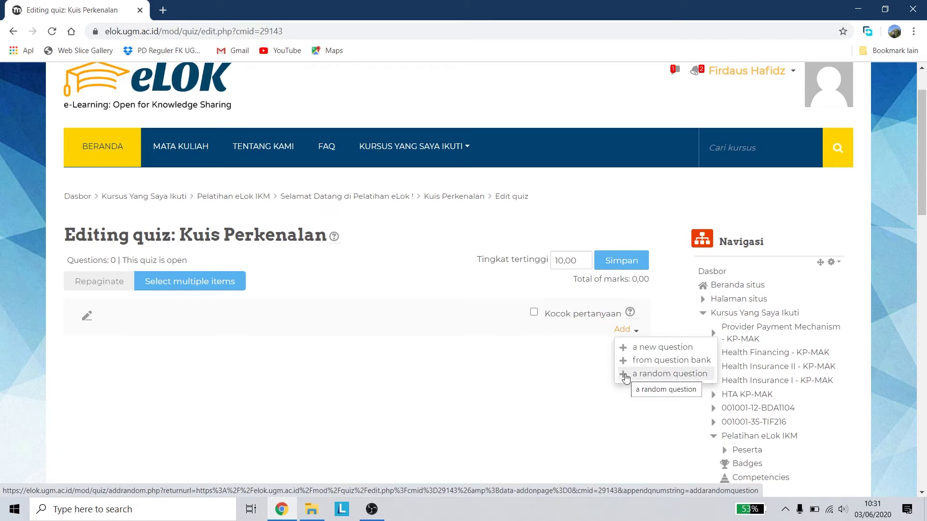
{"action": "left_click", "coordinate": [626, 348]}
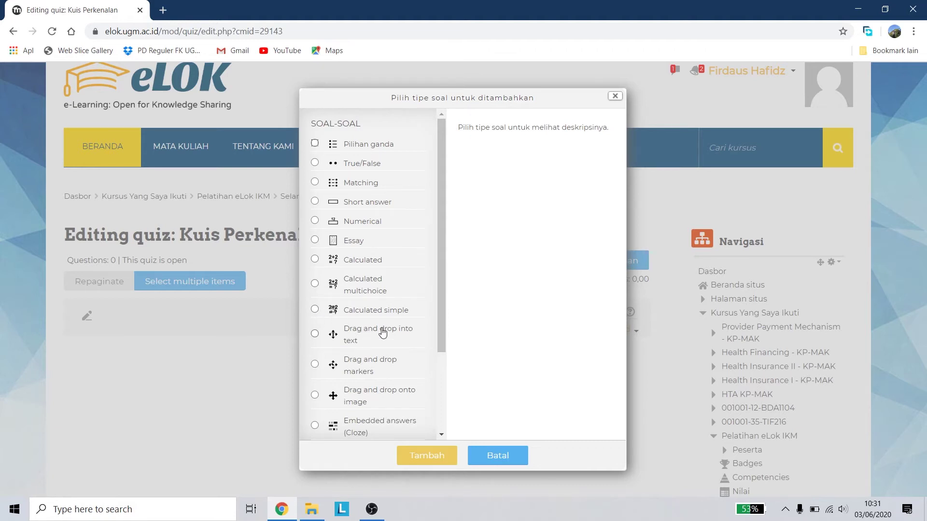
{"action": "scroll", "coordinate": [429, 282], "scroll_direction": "down", "scroll_amount": 3}
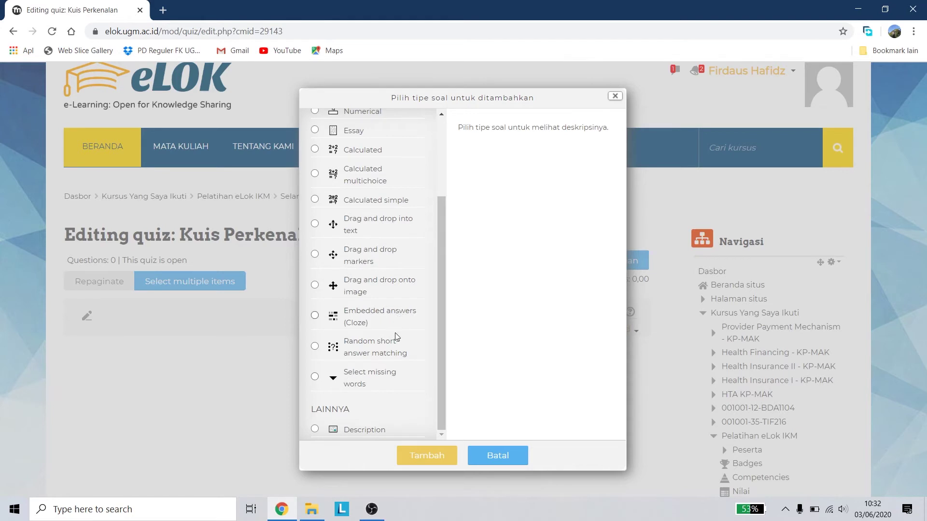
{"action": "scroll", "coordinate": [355, 321], "scroll_direction": "up", "scroll_amount": 3}
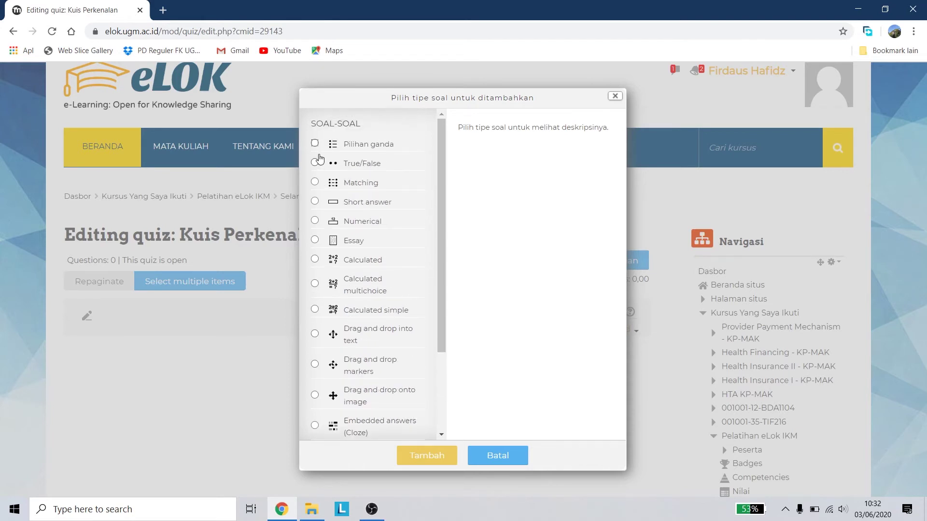
{"action": "left_click", "coordinate": [315, 145]}
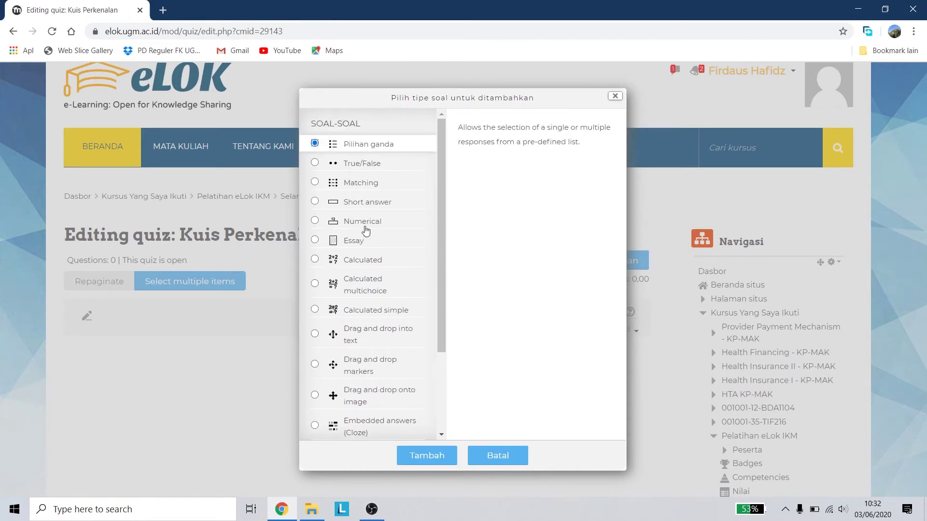
{"action": "left_click", "coordinate": [430, 457]}
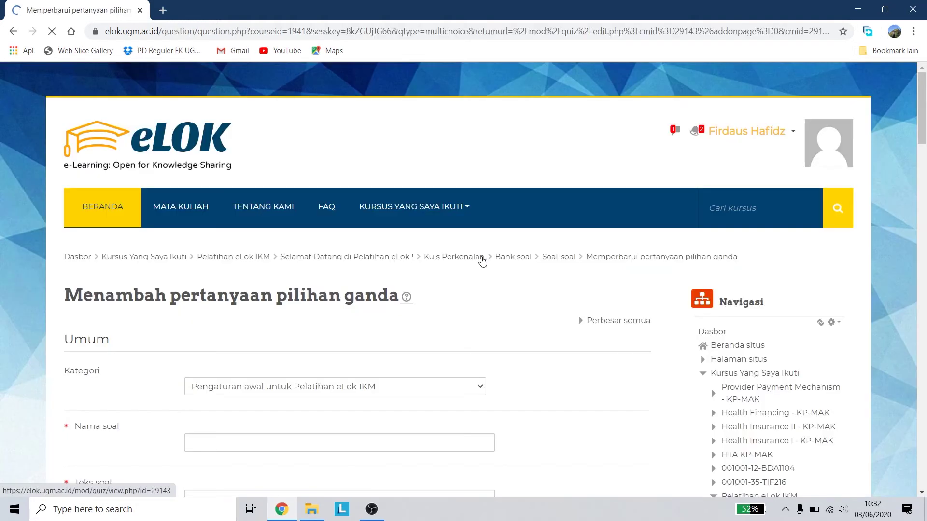
Step: Name the question "Soal Pilhan Ganda 1" and set its category to Pengaturan awal untuk Kuis Perkenalan
{"action": "scroll", "coordinate": [332, 278], "scroll_direction": "down", "scroll_amount": 3}
{"action": "left_click", "coordinate": [232, 267]}
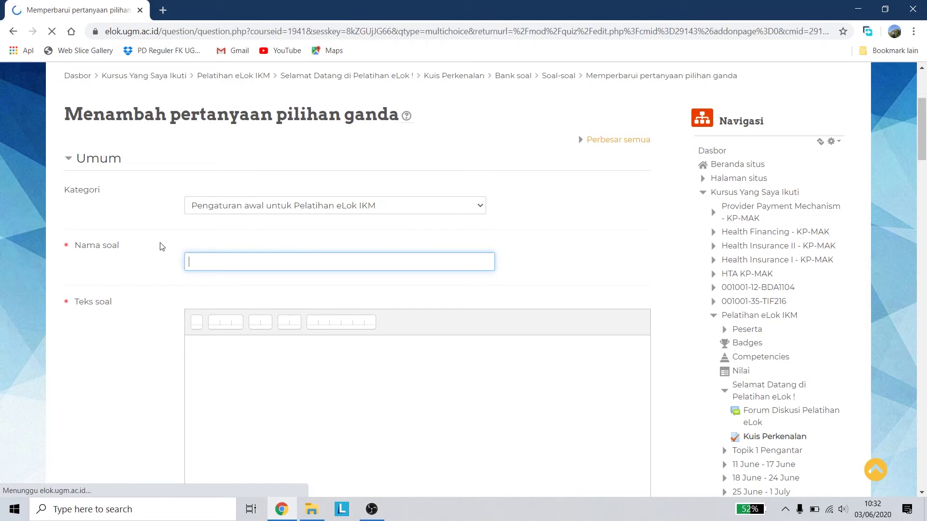
{"action": "type", "text": "Soal Pilhan Ganda 1"}
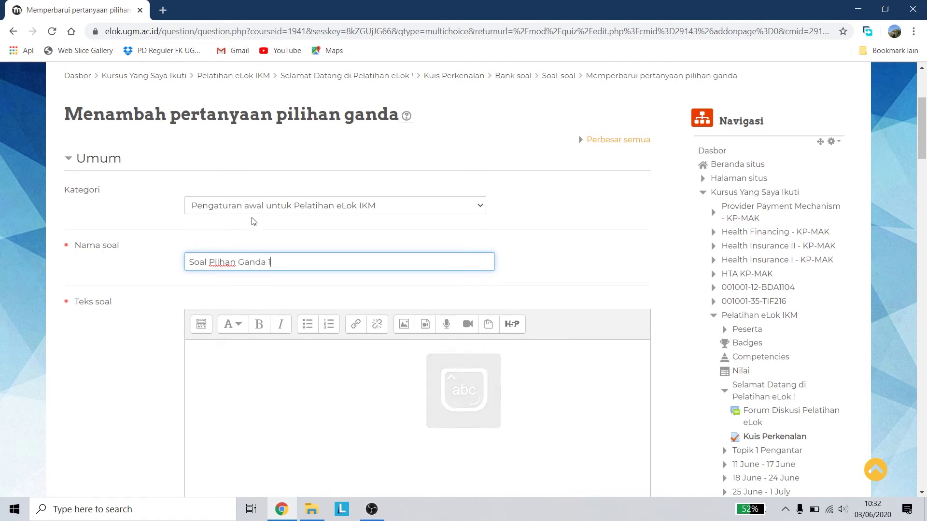
{"action": "left_click", "coordinate": [275, 206]}
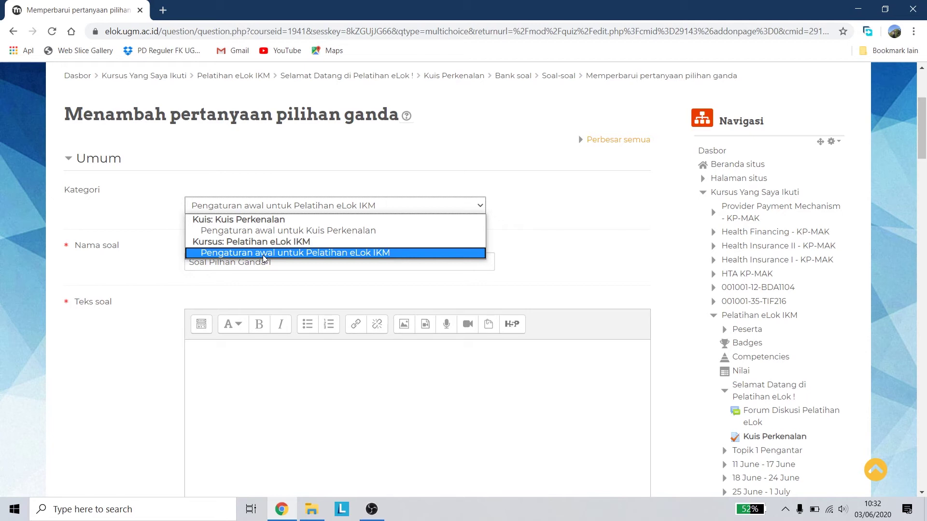
{"action": "left_click", "coordinate": [309, 232]}
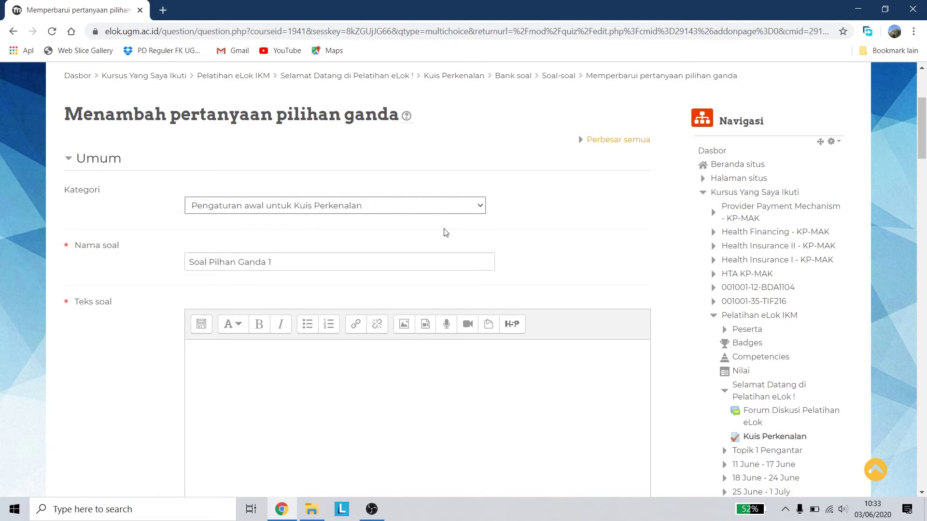
Step: Enter "Kapan Indonesia menyatakan Merdeka?" as the question text
{"action": "scroll", "coordinate": [445, 232], "scroll_direction": "down", "scroll_amount": 4}
{"action": "left_click", "coordinate": [291, 207]}
{"action": "type", "text": "Kapan Indonesia"}
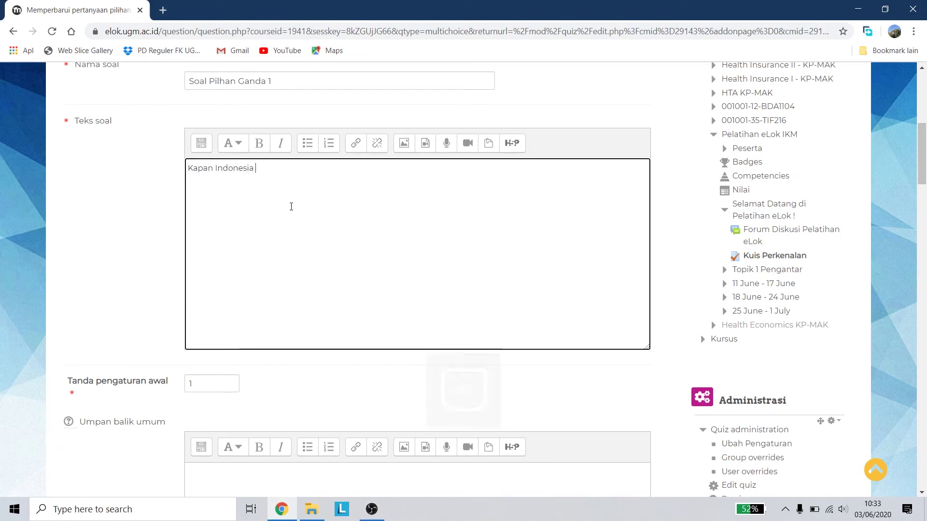
{"action": "type", "text": " menyatakan "}
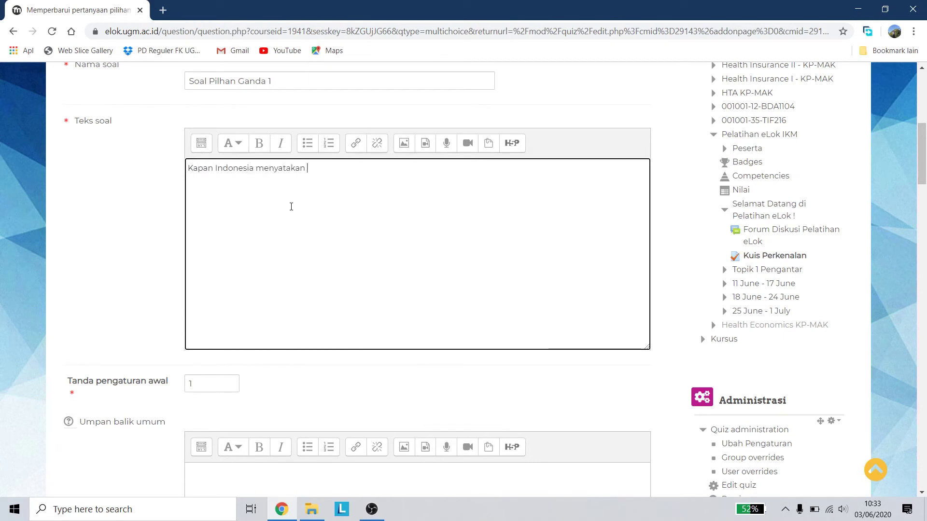
{"action": "type", "text": "Merdeka?"}
Step: Examine the default mark and general feedback fields, and check the single or multiple answer choices while keeping Cukup satu jawaban
{"action": "scroll", "coordinate": [130, 232], "scroll_direction": "down", "scroll_amount": 4}
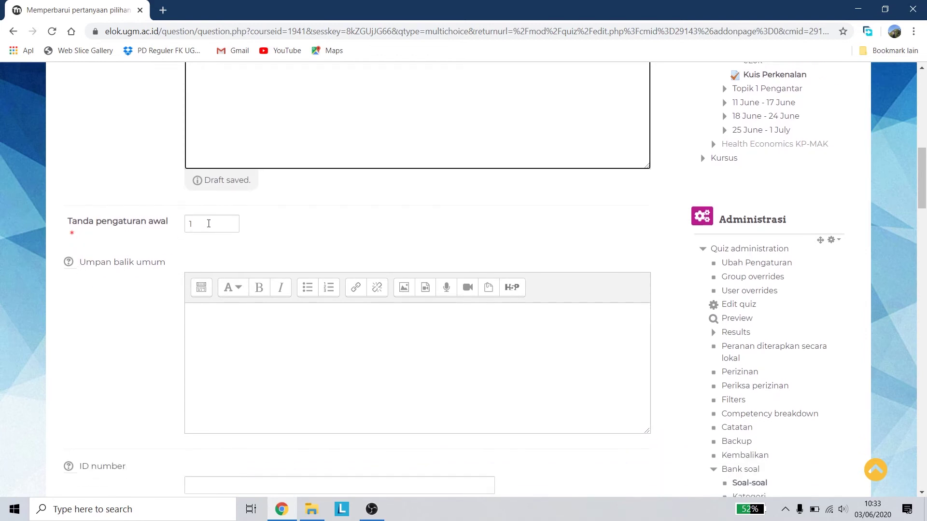
{"action": "scroll", "coordinate": [225, 227], "scroll_direction": "down", "scroll_amount": 4}
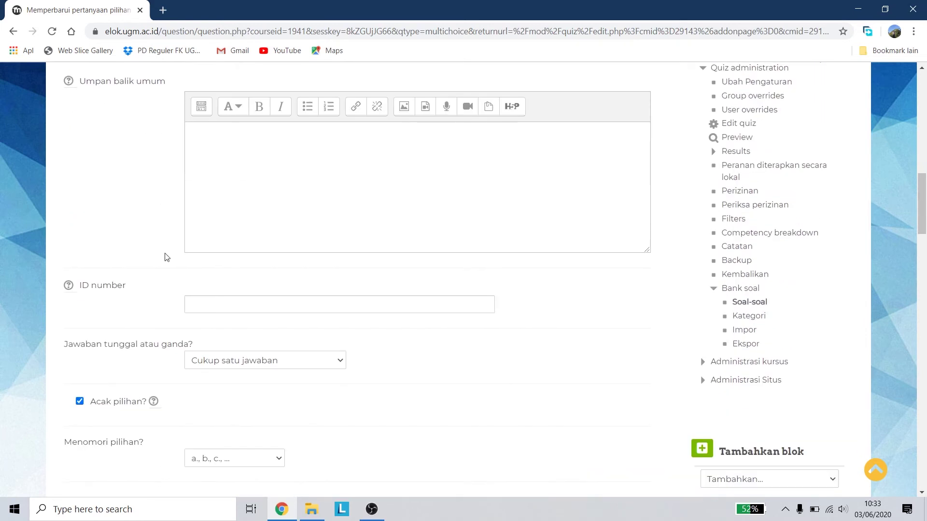
{"action": "left_click", "coordinate": [218, 150]}
{"action": "scroll", "coordinate": [181, 177], "scroll_direction": "up", "scroll_amount": 3}
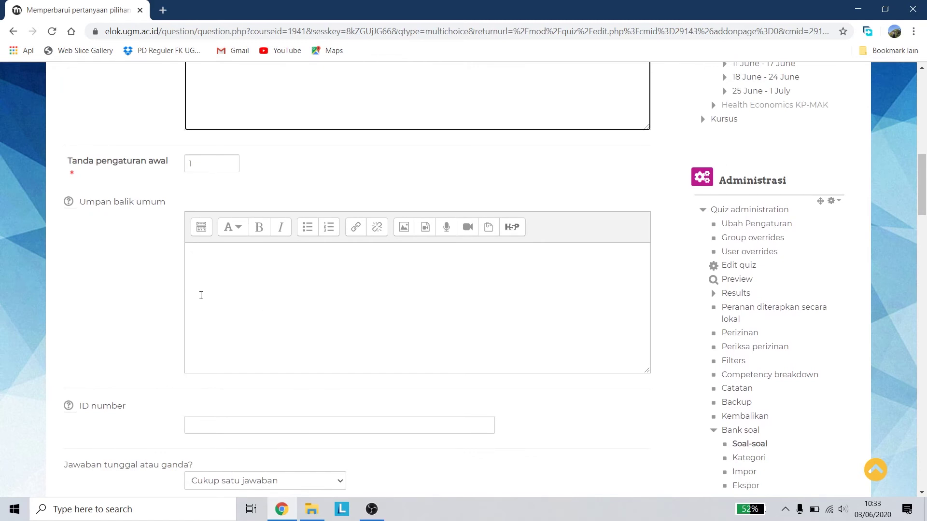
{"action": "scroll", "coordinate": [145, 263], "scroll_direction": "down", "scroll_amount": 4}
{"action": "scroll", "coordinate": [290, 271], "scroll_direction": "down", "scroll_amount": 1}
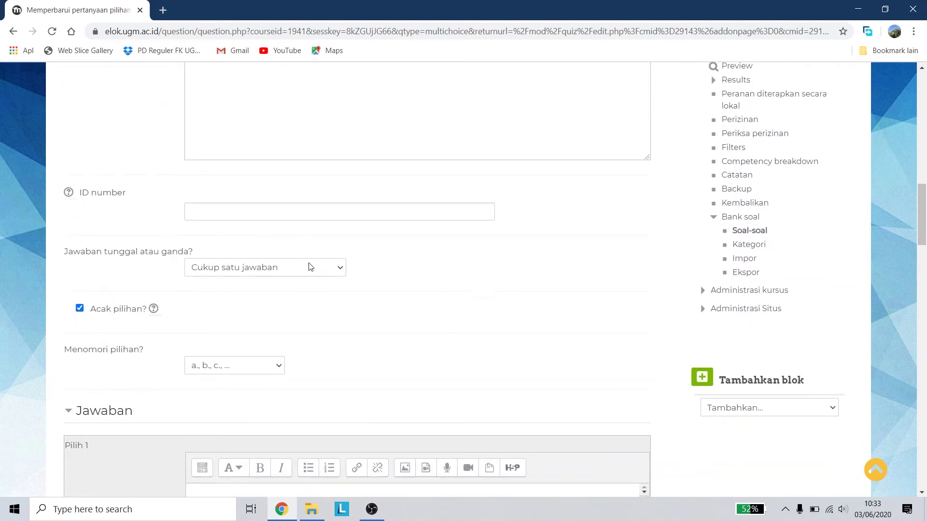
{"action": "scroll", "coordinate": [289, 271], "scroll_direction": "down", "scroll_amount": 2}
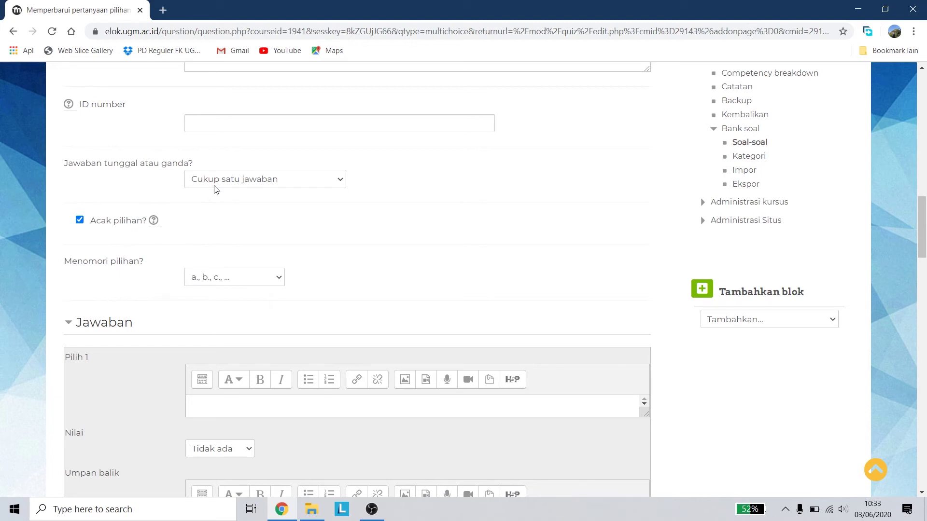
{"action": "left_click", "coordinate": [284, 182]}
{"action": "left_click", "coordinate": [284, 182]}
{"action": "left_click", "coordinate": [285, 180]}
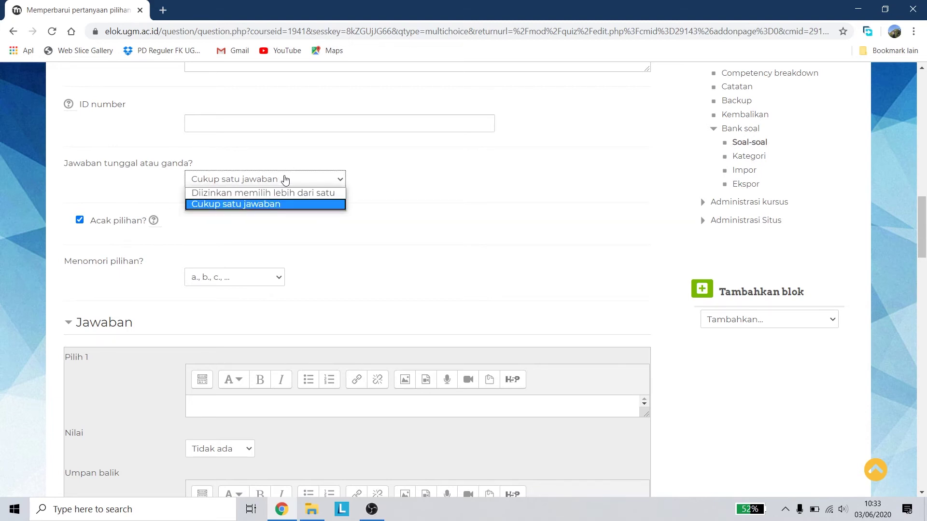
{"action": "left_click", "coordinate": [285, 180]}
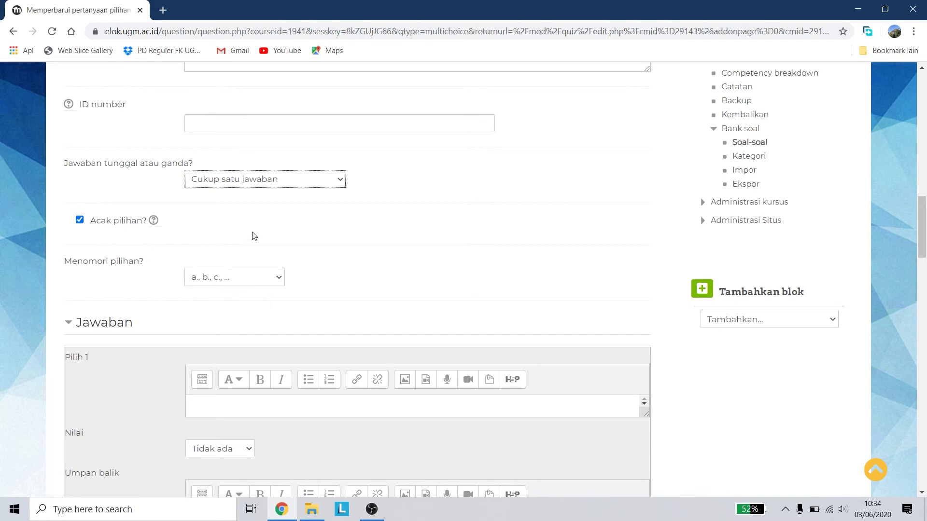
Step: Set the numbering of the answer choices (Menomori pilihan) to Tanpa penomoran
{"action": "scroll", "coordinate": [337, 208], "scroll_direction": "down", "scroll_amount": 3}
{"action": "left_click", "coordinate": [266, 164]}
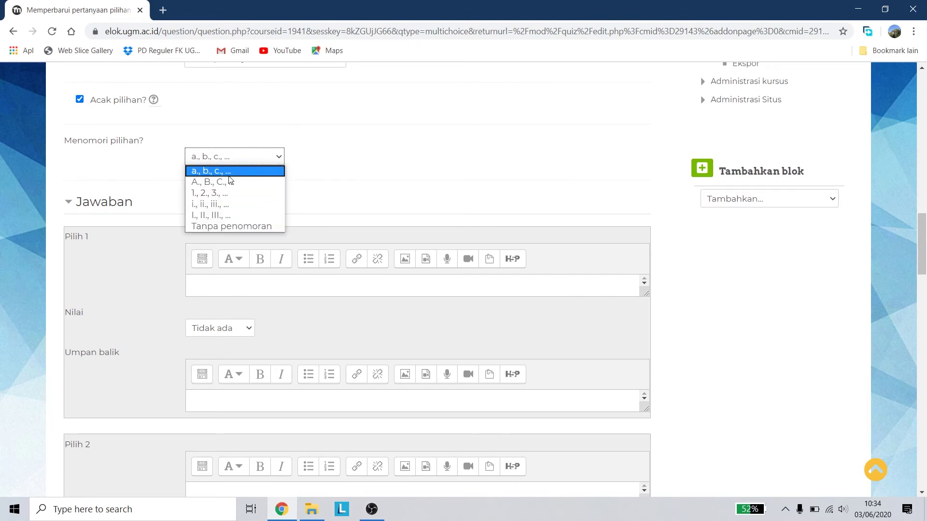
{"action": "left_click", "coordinate": [225, 226]}
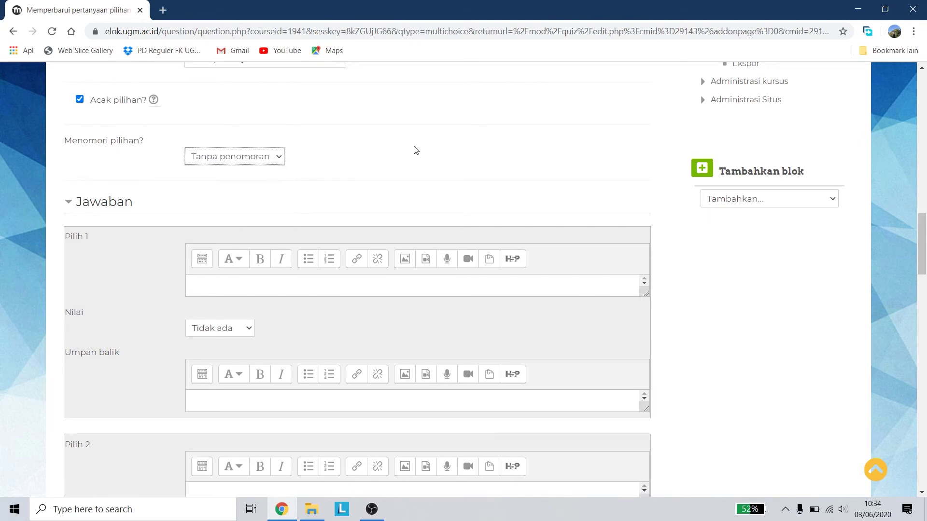
Step: Enter "28 Oktober 1928" as answer choice Pilih 1, keeping its grade (Nilai) at Tidak ada
{"action": "scroll", "coordinate": [291, 245], "scroll_direction": "down", "scroll_amount": 2}
{"action": "left_click", "coordinate": [306, 173]}
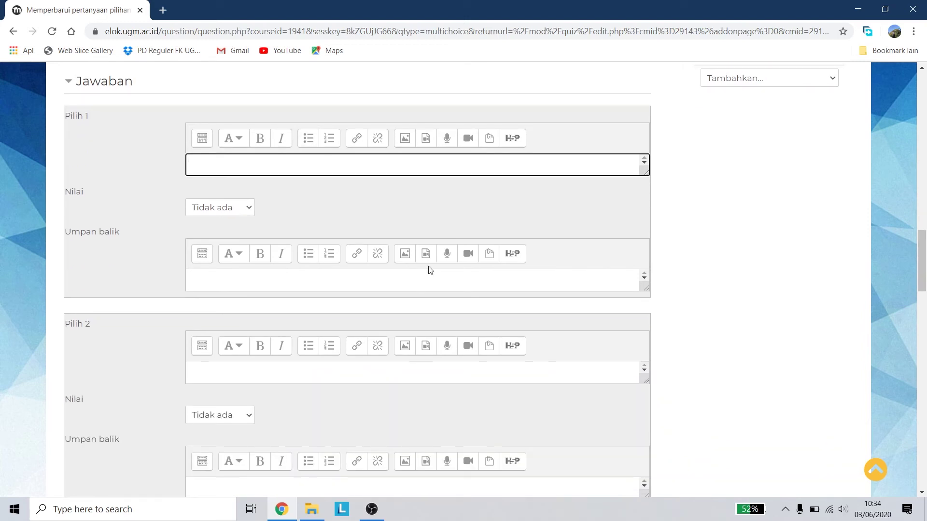
{"action": "type", "text": "28 Ok"}
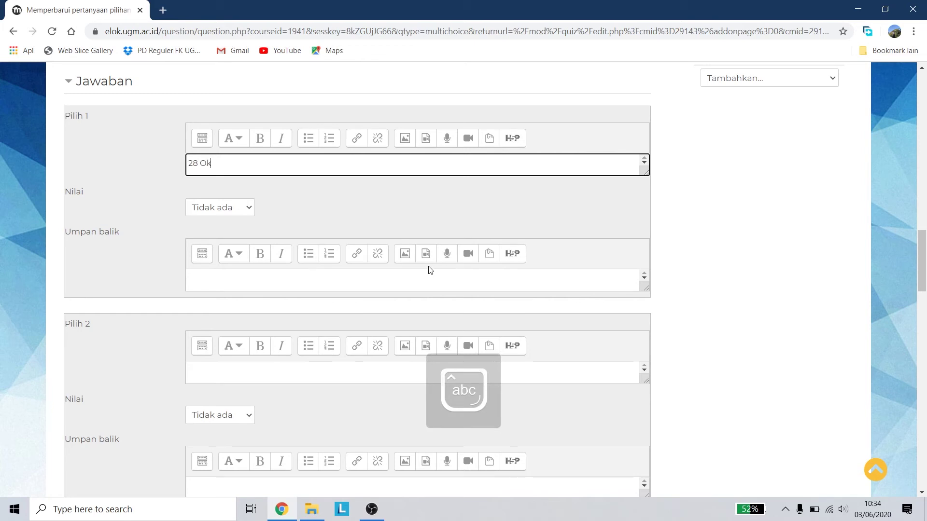
{"action": "type", "text": "tober 2928"}
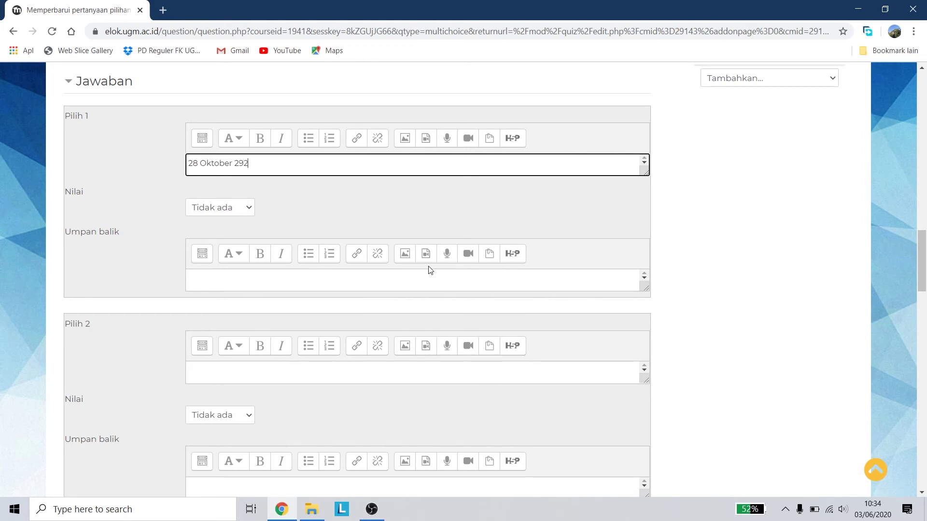
{"action": "key", "text": "BackSpace"}
{"action": "key", "text": "BackSpace"}
{"action": "key", "text": "BackSpace"}
{"action": "key", "text": "BackSpace"}
{"action": "type", "text": "1928"}
{"action": "left_click", "coordinate": [227, 208]}
{"action": "left_click", "coordinate": [227, 208]}
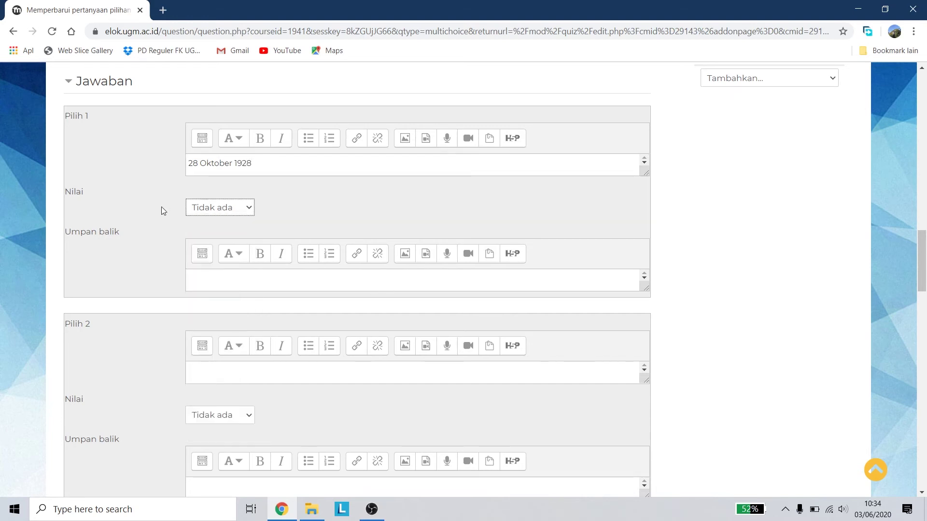
Step: Enter "17 Agustus 1945" as answer choice Pilih 2 and set its grade (Nilai) to 100%
{"action": "scroll", "coordinate": [116, 189], "scroll_direction": "down", "scroll_amount": 2}
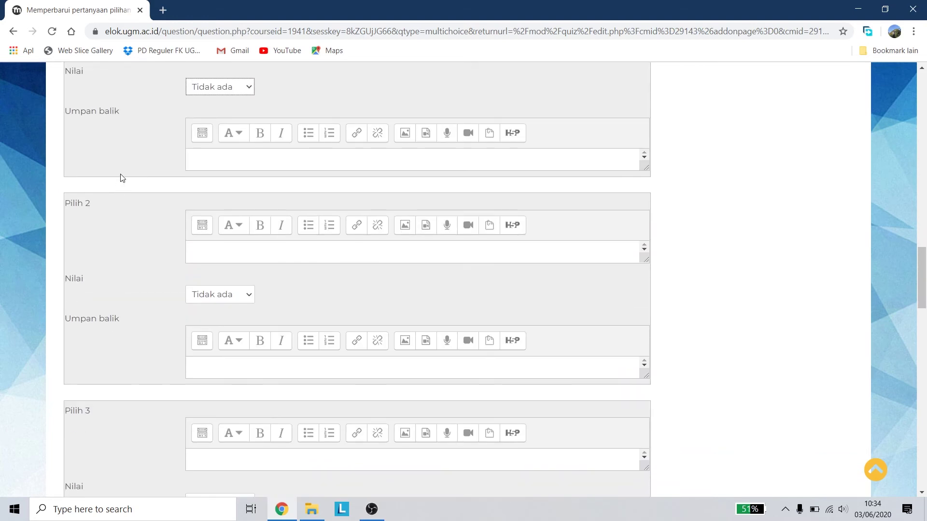
{"action": "scroll", "coordinate": [123, 186], "scroll_direction": "down", "scroll_amount": 1}
{"action": "left_click", "coordinate": [233, 190]}
{"action": "type", "text": "17 Agustus 2"}
{"action": "type", "text": "945"}
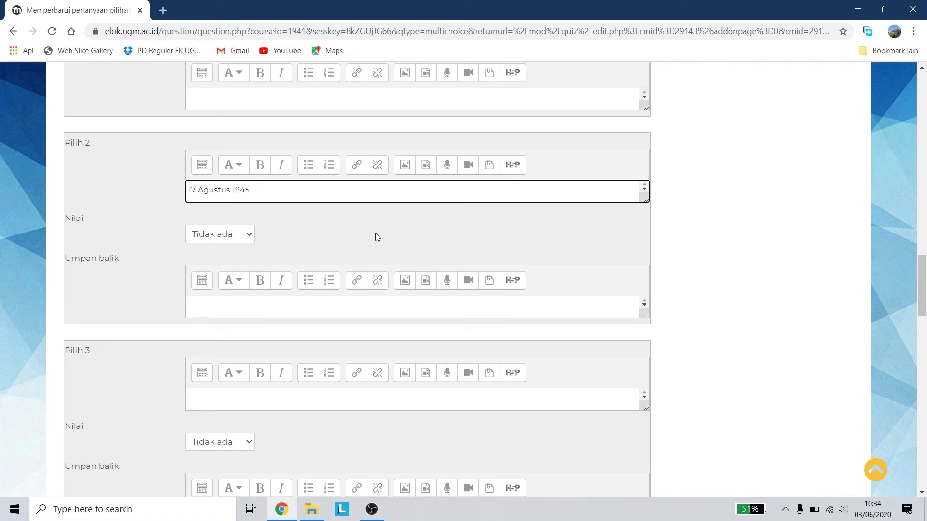
{"action": "left_click", "coordinate": [231, 235]}
{"action": "left_click", "coordinate": [214, 260]}
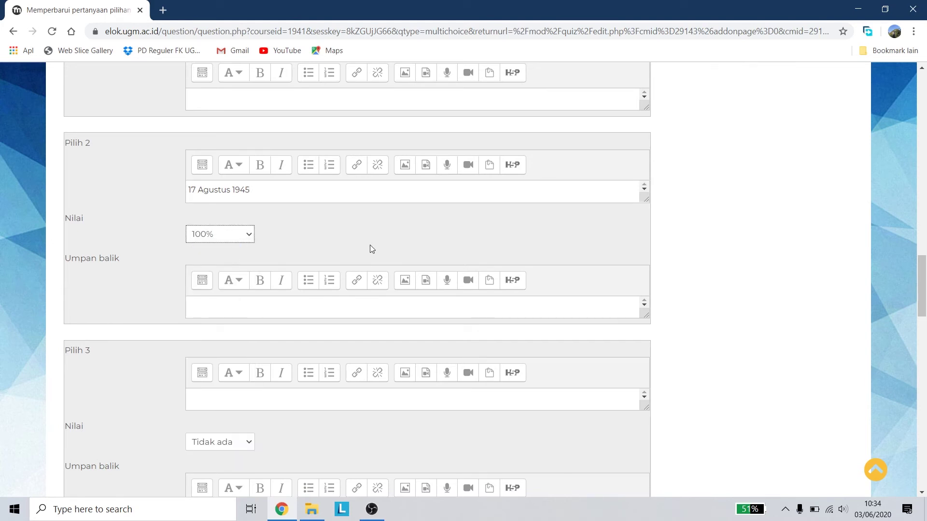
Step: Review the first two answer choices and the grade percentages available for Pilih 2, keeping 100%
{"action": "scroll", "coordinate": [372, 213], "scroll_direction": "down", "scroll_amount": 2}
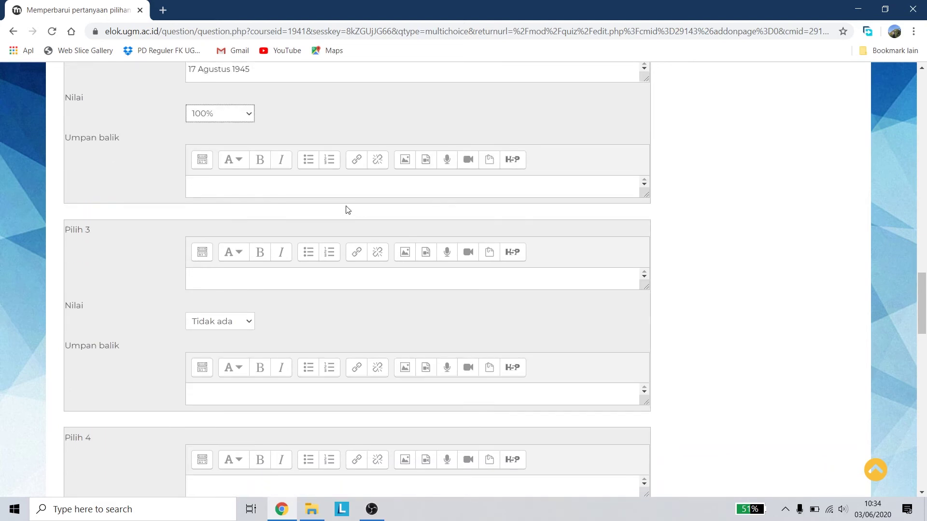
{"action": "scroll", "coordinate": [347, 210], "scroll_direction": "down", "scroll_amount": 3}
{"action": "scroll", "coordinate": [386, 232], "scroll_direction": "down", "scroll_amount": 8}
{"action": "scroll", "coordinate": [310, 210], "scroll_direction": "up", "scroll_amount": 13}
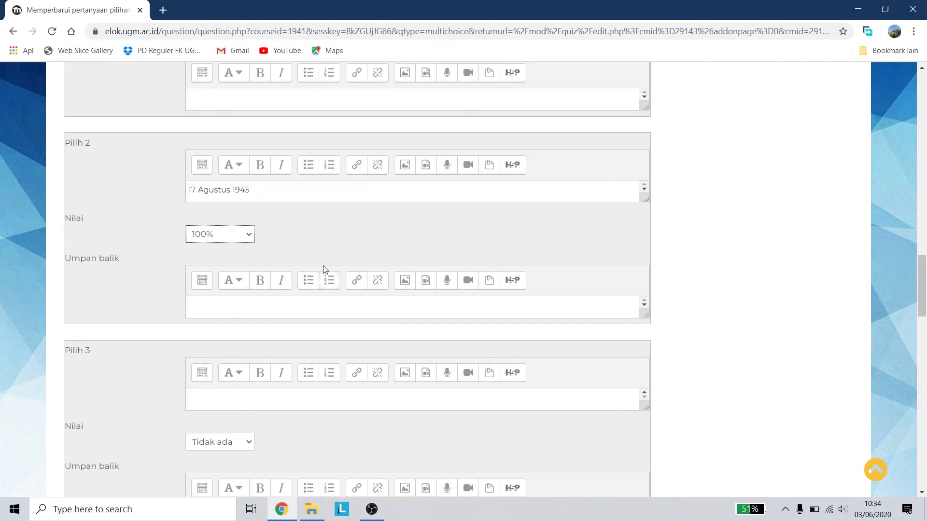
{"action": "scroll", "coordinate": [318, 248], "scroll_direction": "up", "scroll_amount": 4}
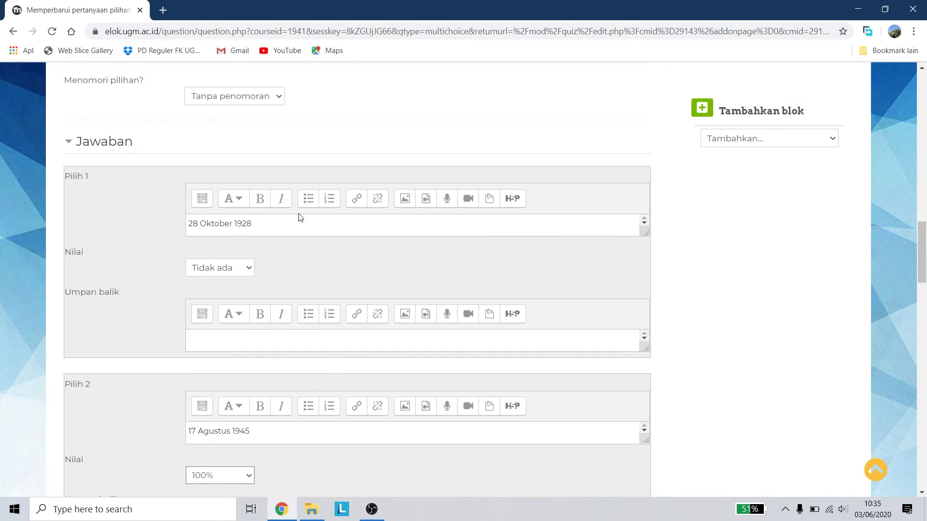
{"action": "scroll", "coordinate": [243, 353], "scroll_direction": "down", "scroll_amount": 3}
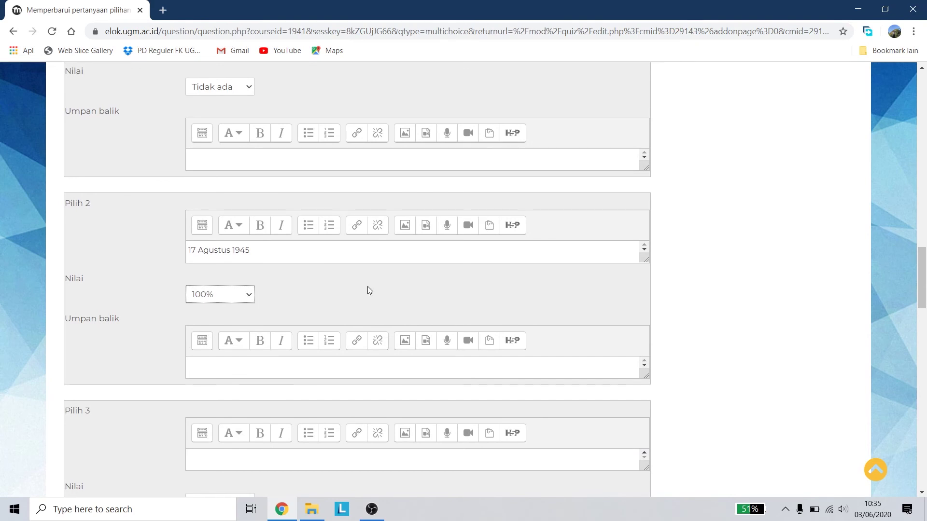
{"action": "left_click", "coordinate": [242, 300]}
{"action": "scroll", "coordinate": [213, 216], "scroll_direction": "down", "scroll_amount": 1}
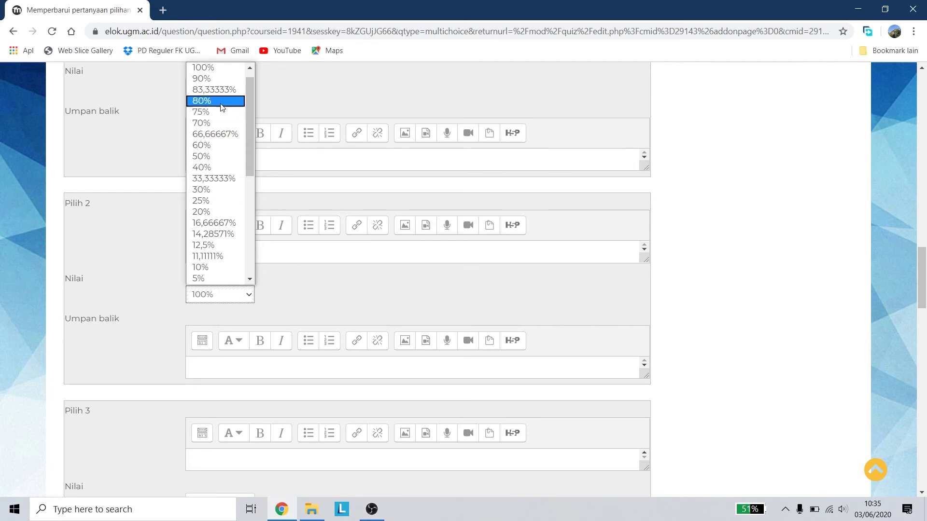
{"action": "left_click", "coordinate": [231, 72]}
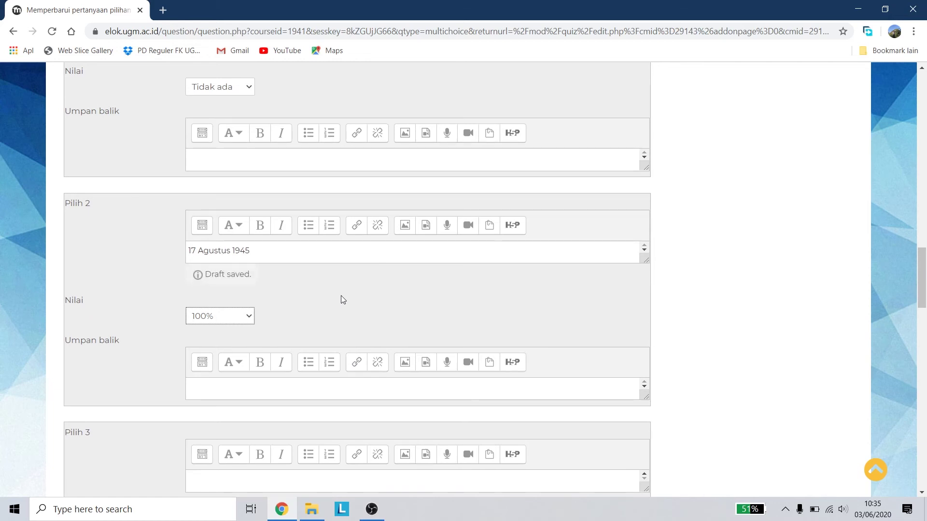
Step: Examine the remaining answer choices Pilih 3 to Pilih 5 and the option for adding three more choices
{"action": "scroll", "coordinate": [348, 284], "scroll_direction": "down", "scroll_amount": 13}
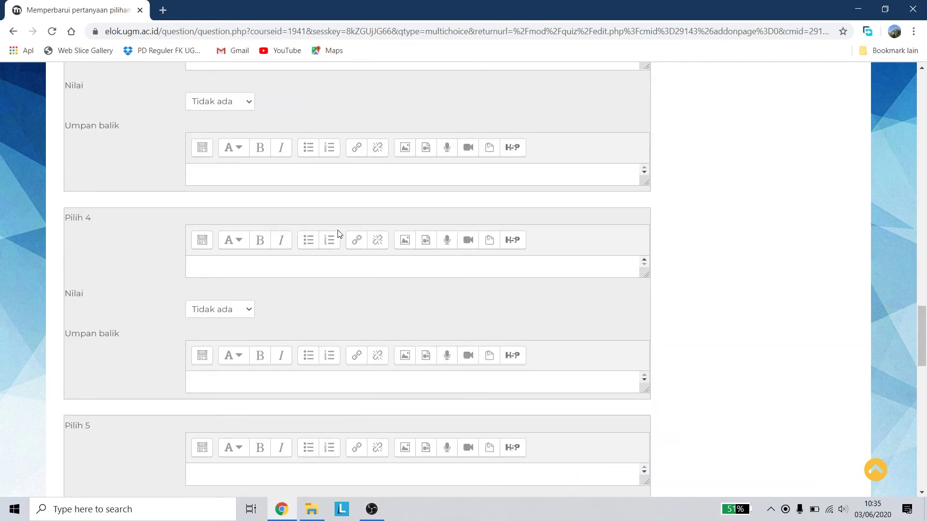
{"action": "scroll", "coordinate": [338, 242], "scroll_direction": "down", "scroll_amount": 3}
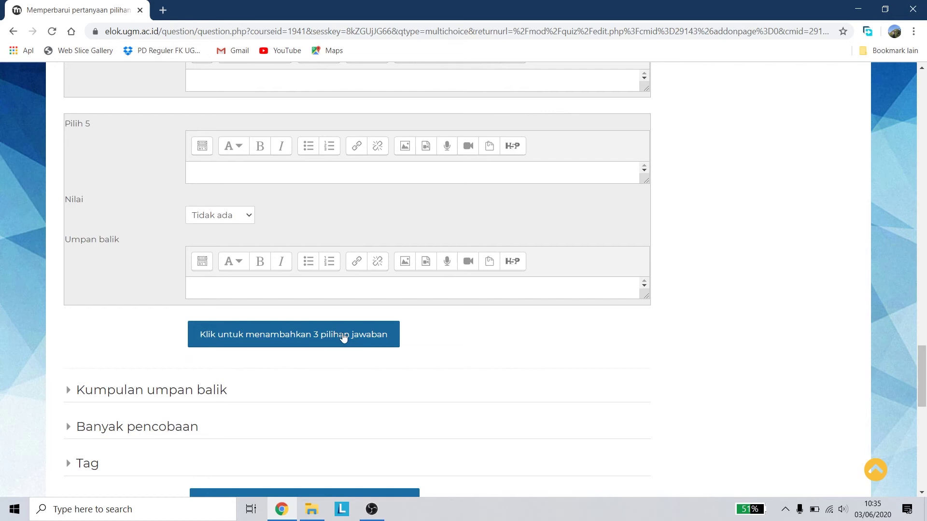
{"action": "scroll", "coordinate": [212, 300], "scroll_direction": "down", "scroll_amount": 1}
{"action": "scroll", "coordinate": [125, 275], "scroll_direction": "up", "scroll_amount": 7}
{"action": "scroll", "coordinate": [166, 260], "scroll_direction": "down", "scroll_amount": 7}
{"action": "scroll", "coordinate": [140, 273], "scroll_direction": "up", "scroll_amount": 7}
{"action": "scroll", "coordinate": [140, 272], "scroll_direction": "up", "scroll_amount": 8}
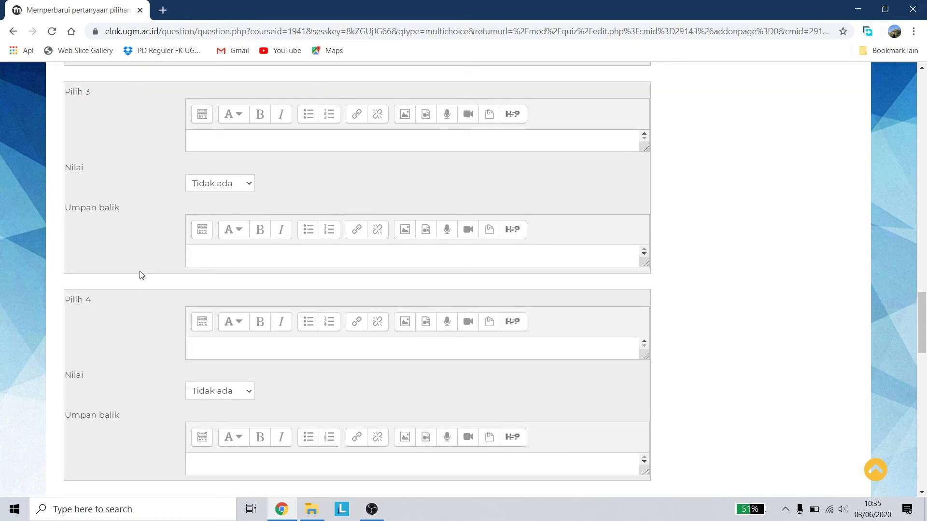
{"action": "scroll", "coordinate": [140, 271], "scroll_direction": "down", "scroll_amount": 7}
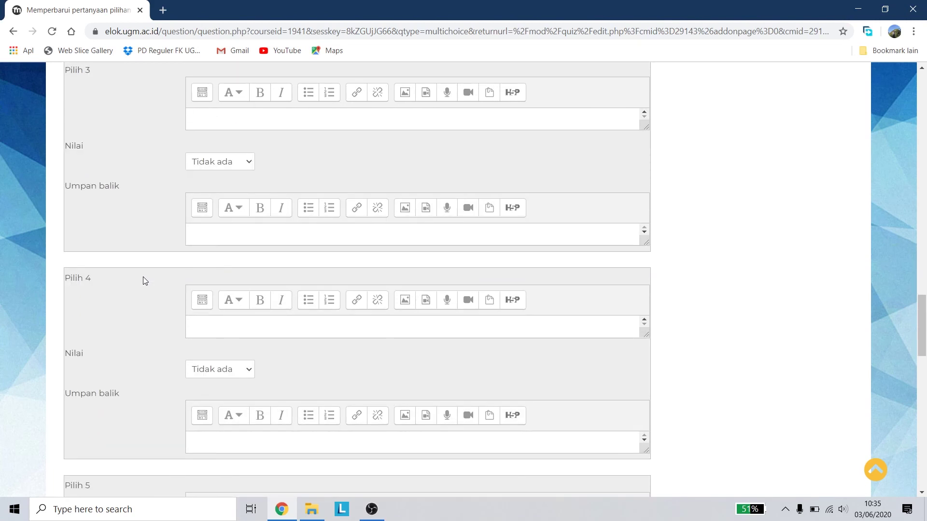
Step: Enter "1 Mei 1945" as answer choice Pilih 3
{"action": "scroll", "coordinate": [143, 277], "scroll_direction": "up", "scroll_amount": 3}
{"action": "left_click", "coordinate": [206, 302]}
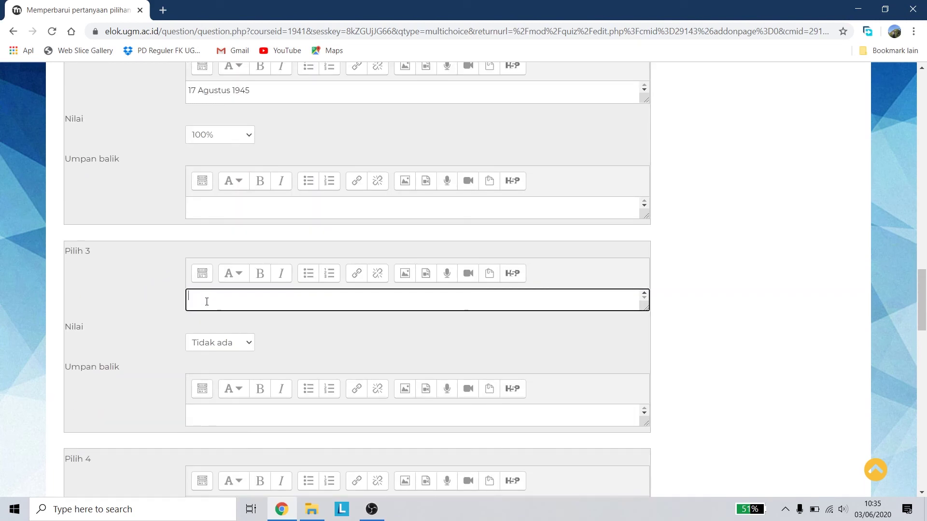
{"action": "type", "text": "1 Mei"}
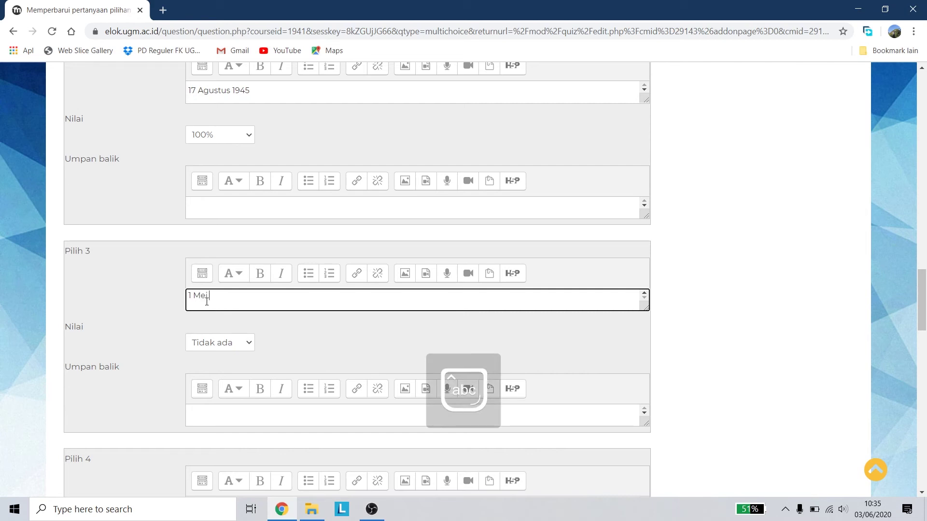
{"action": "type", "text": " 1945"}
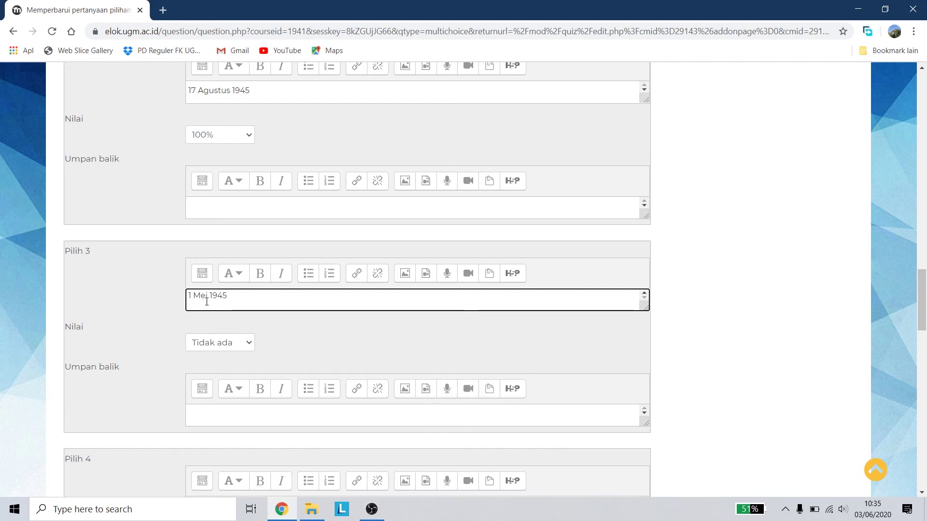
Step: Enter "1 Januari 2000" as answer choice Pilih 4
{"action": "scroll", "coordinate": [207, 301], "scroll_direction": "down", "scroll_amount": 4}
{"action": "left_click", "coordinate": [225, 319]}
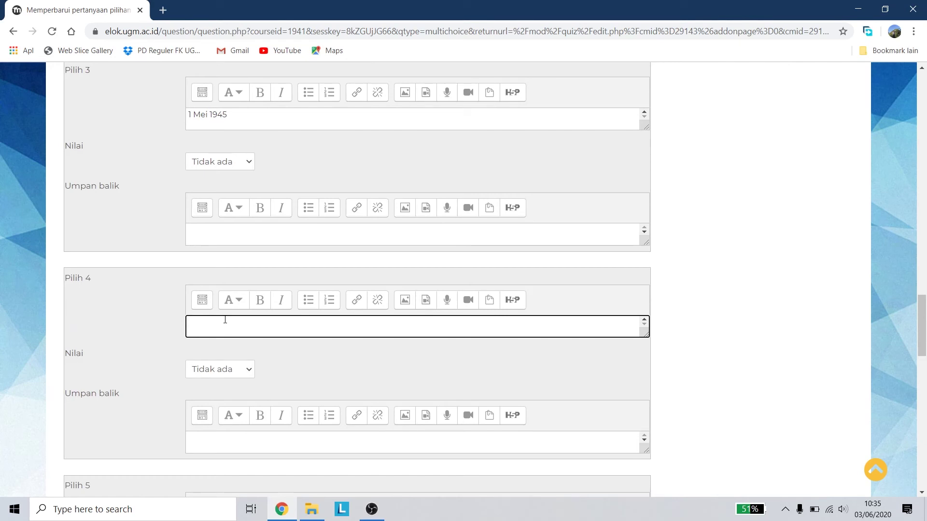
{"action": "type", "text": "1"}
{"action": "key", "text": "Caps_Lock"}
{"action": "type", "text": "JANUARI"}
{"action": "key", "text": "BackSpace"}
{"action": "key", "text": "BackSpace"}
{"action": "key", "text": "BackSpace"}
{"action": "key", "text": "BackSpace"}
{"action": "key", "text": "BackSpace"}
{"action": "key", "text": "BackSpace"}
{"action": "key", "text": "BackSpace"}
{"action": "key", "text": "BackSpace"}
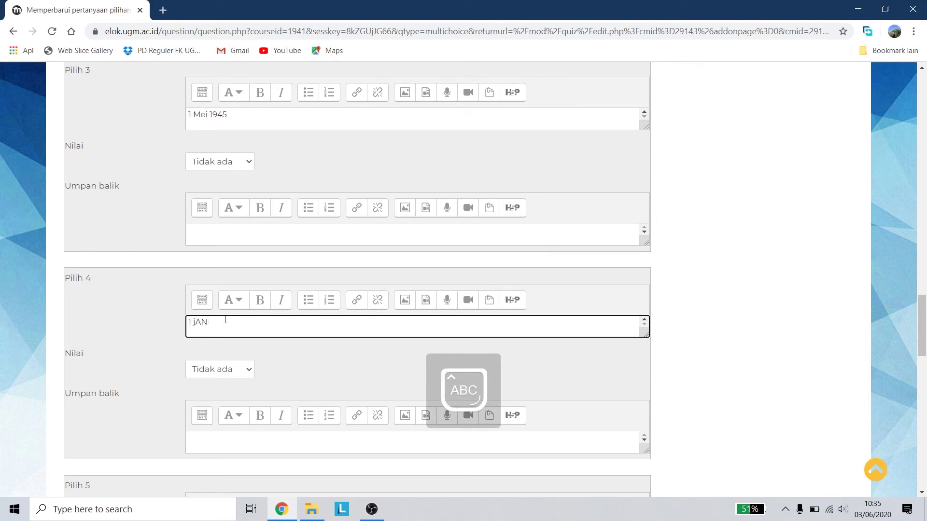
{"action": "key", "text": "Caps_Lock"}
{"action": "type", "text": "Januari 2000"}
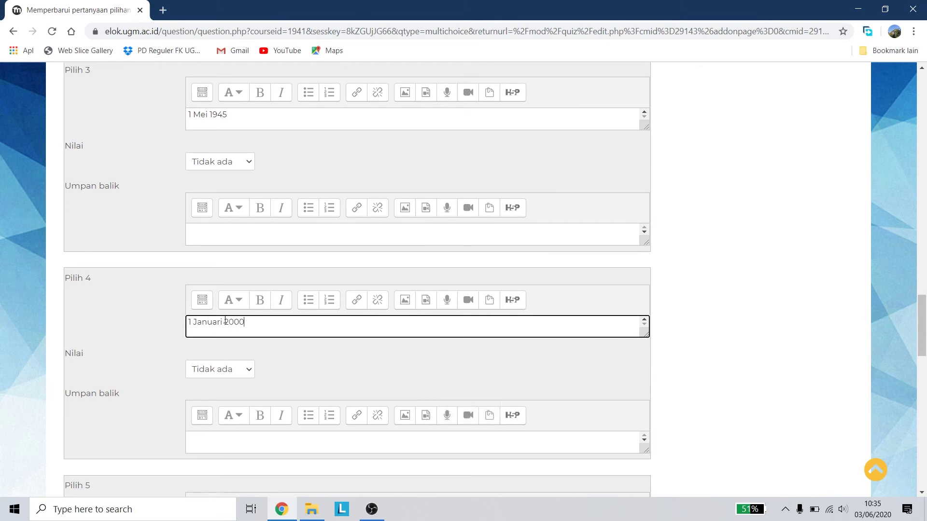
Step: Enter "31 Juni 2000" as answer choice Pilih 5
{"action": "scroll", "coordinate": [270, 311], "scroll_direction": "down", "scroll_amount": 6}
{"action": "left_click", "coordinate": [259, 234]}
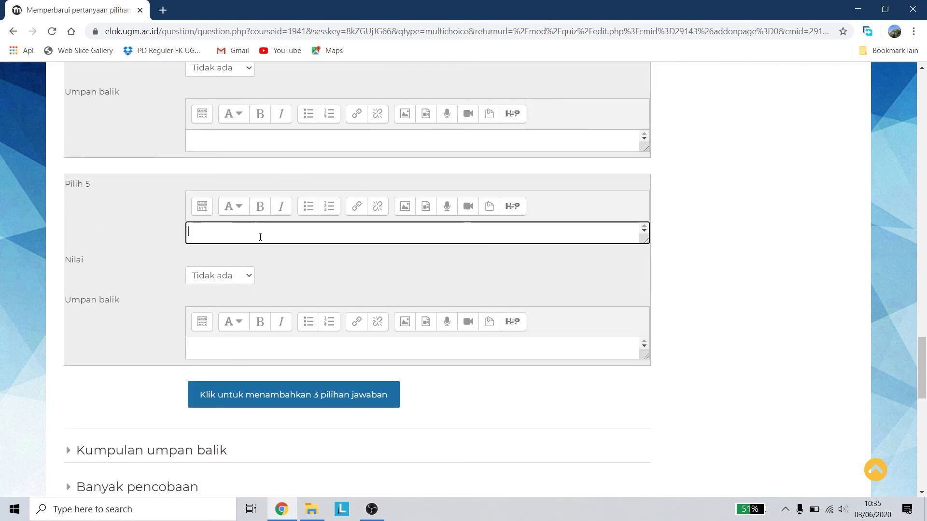
{"action": "key", "text": "Caps_Lock"}
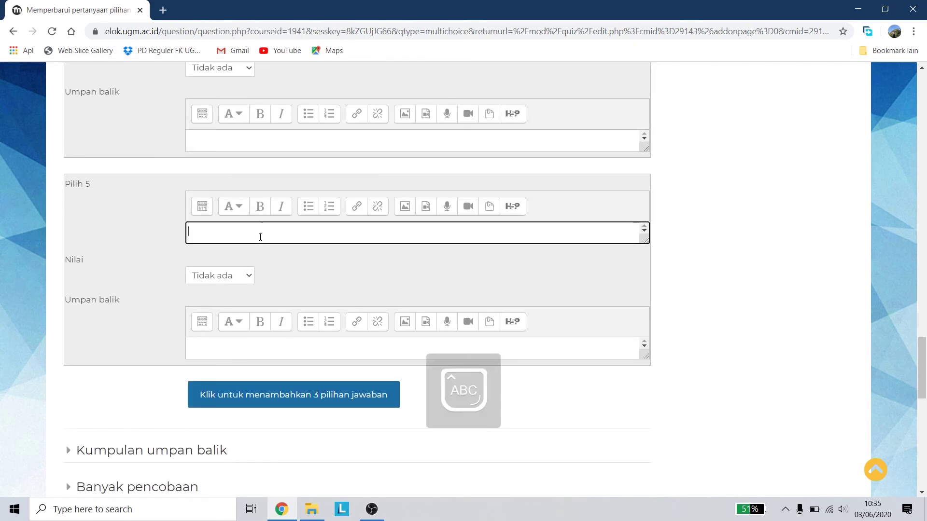
{"action": "type", "text": "31 J"}
{"action": "key", "text": "Caps_Lock"}
{"action": "type", "text": "uni 2000"}
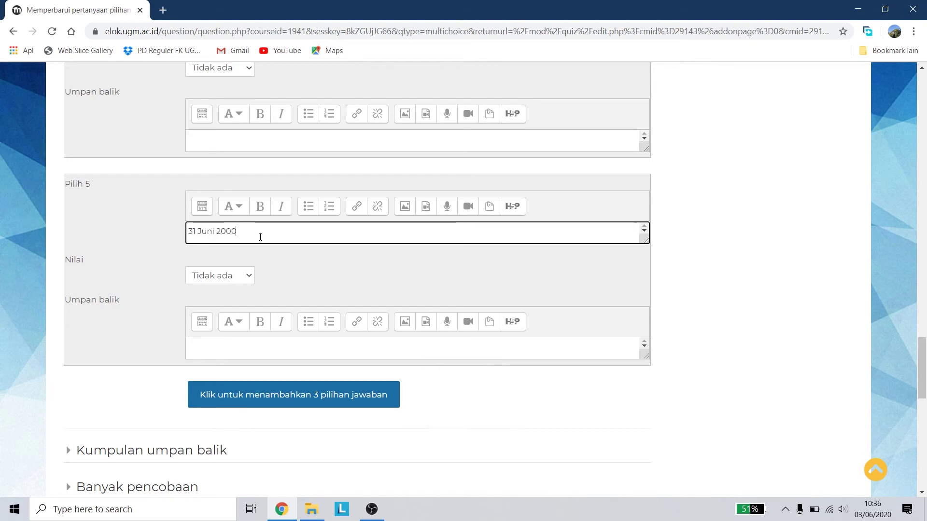
Step: Examine the combined feedback texts (Kumpulan umpan balik) for correct, partially correct and incorrect responses, and collapse the section
{"action": "scroll", "coordinate": [114, 356], "scroll_direction": "down", "scroll_amount": 3}
{"action": "left_click", "coordinate": [72, 334]}
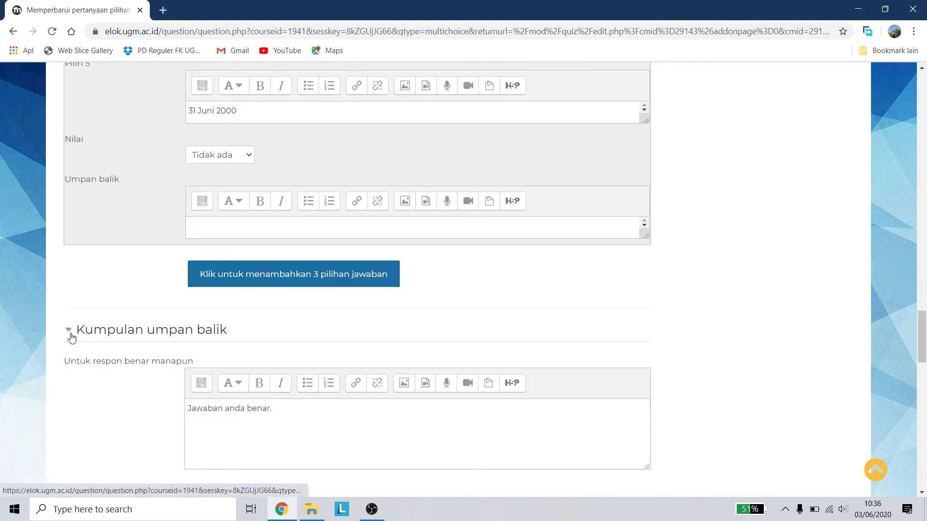
{"action": "scroll", "coordinate": [70, 339], "scroll_direction": "down", "scroll_amount": 3}
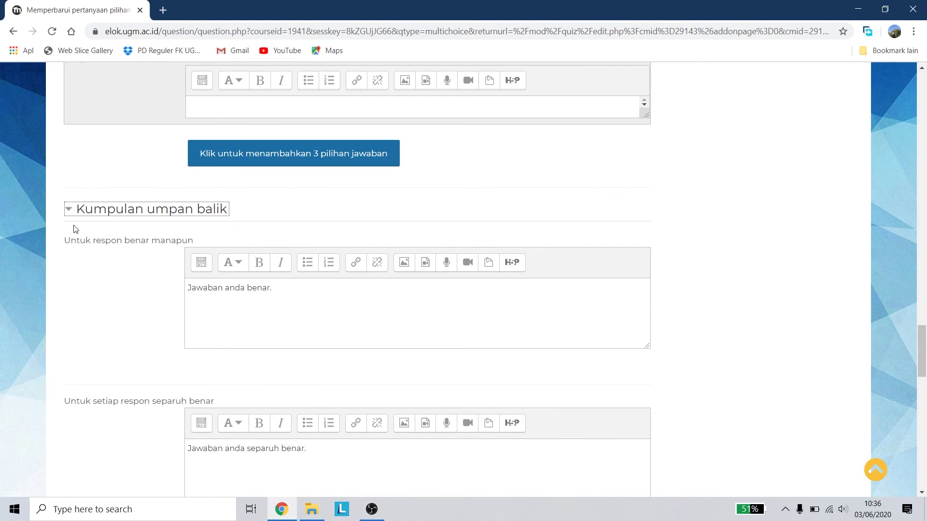
{"action": "scroll", "coordinate": [100, 330], "scroll_direction": "down", "scroll_amount": 2}
{"action": "scroll", "coordinate": [100, 330], "scroll_direction": "down", "scroll_amount": 3}
{"action": "scroll", "coordinate": [131, 350], "scroll_direction": "down", "scroll_amount": 3}
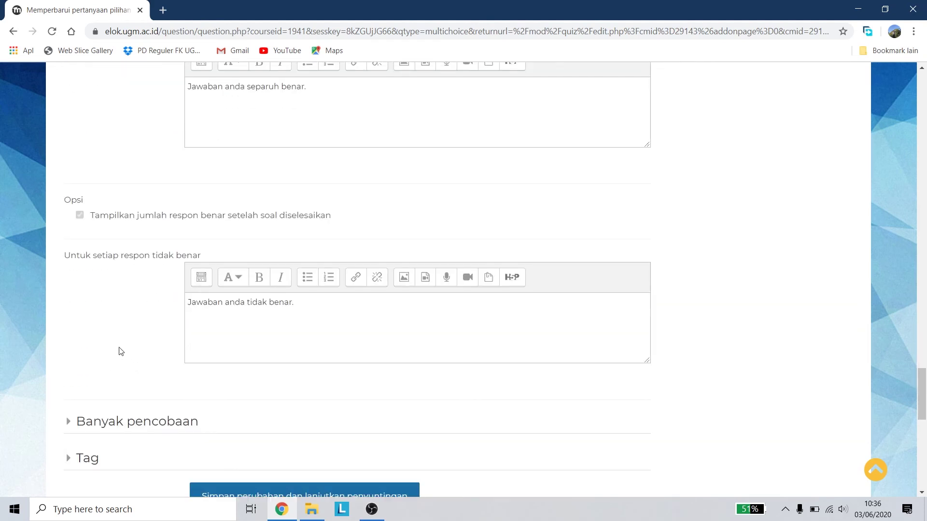
{"action": "scroll", "coordinate": [92, 318], "scroll_direction": "up", "scroll_amount": 8}
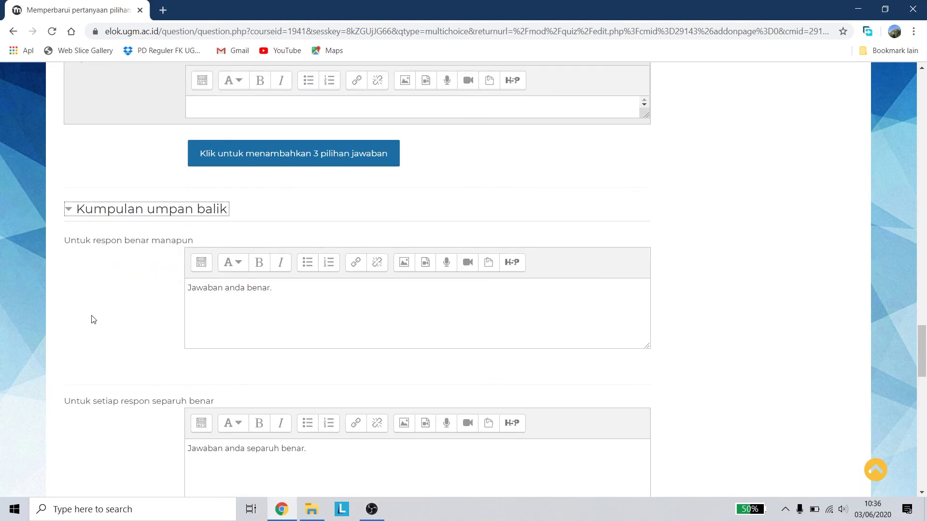
{"action": "left_click", "coordinate": [207, 287]}
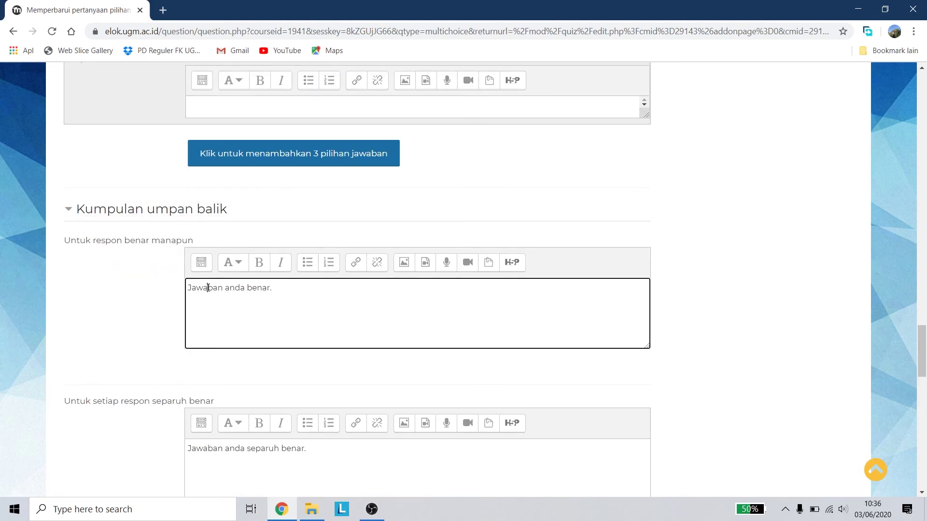
{"action": "left_click", "coordinate": [71, 208]}
Step: Set the penalty for each incorrect attempt under Banyak pencobaan to 0%
{"action": "scroll", "coordinate": [69, 213], "scroll_direction": "down", "scroll_amount": 1}
{"action": "left_click", "coordinate": [72, 193]}
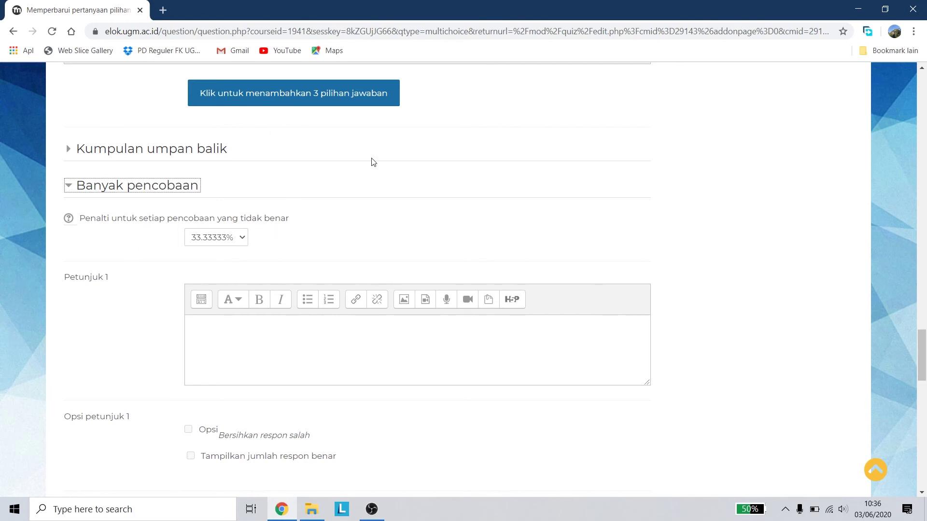
{"action": "scroll", "coordinate": [335, 159], "scroll_direction": "down", "scroll_amount": 2}
{"action": "scroll", "coordinate": [332, 135], "scroll_direction": "up", "scroll_amount": 1}
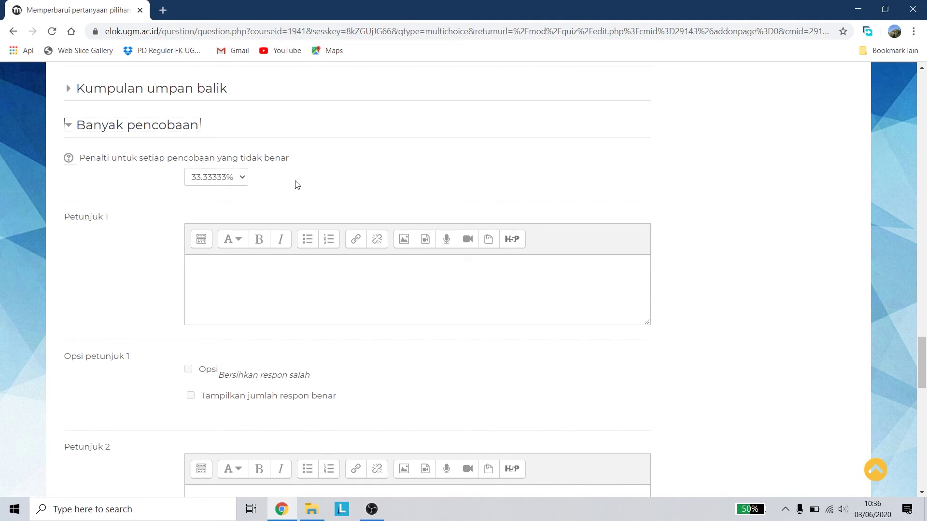
{"action": "left_click", "coordinate": [231, 177]}
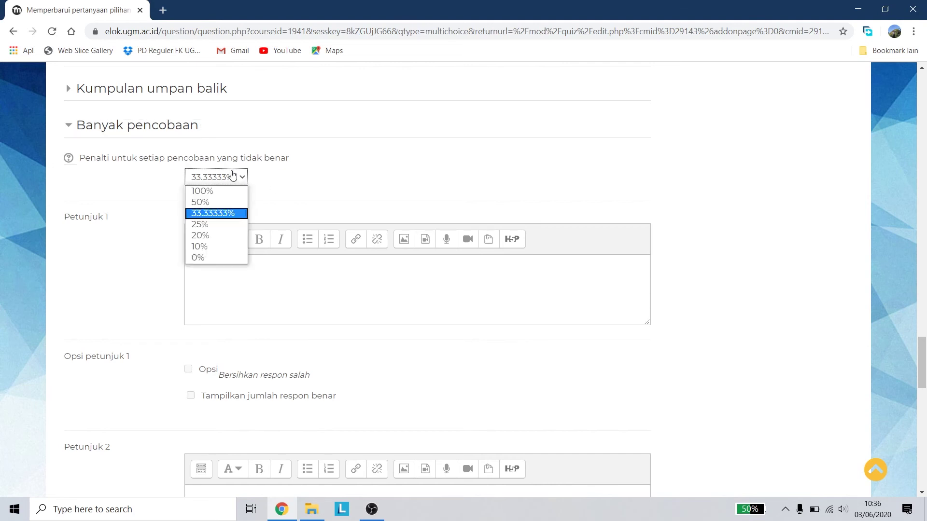
{"action": "left_click", "coordinate": [210, 256]}
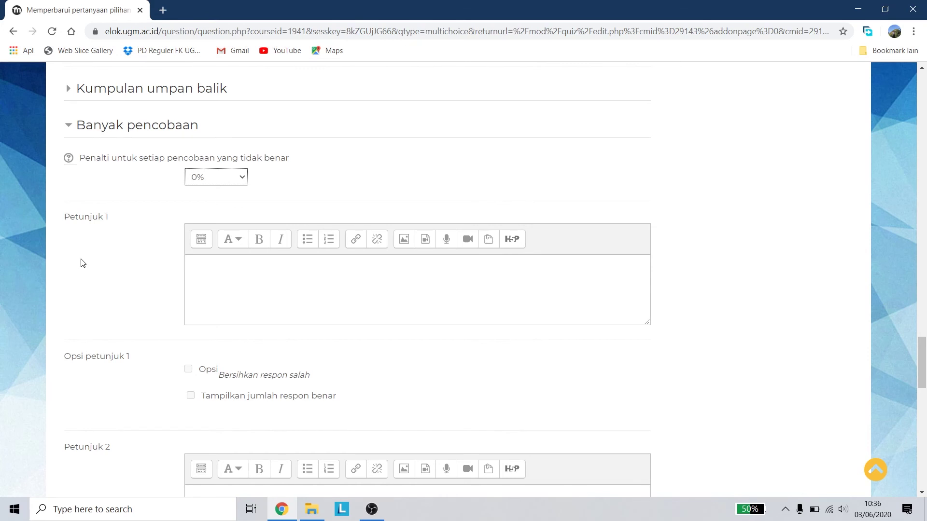
Step: Look over the hint options under Banyak pencobaan, collapse the section, and save the multiple-choice question
{"action": "scroll", "coordinate": [91, 239], "scroll_direction": "down", "scroll_amount": 3}
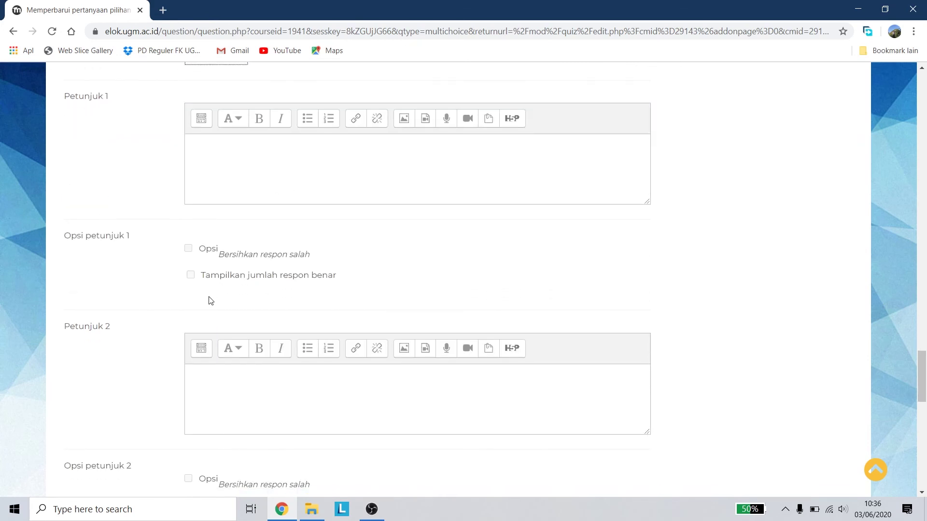
{"action": "scroll", "coordinate": [207, 300], "scroll_direction": "down", "scroll_amount": 1}
{"action": "scroll", "coordinate": [143, 362], "scroll_direction": "down", "scroll_amount": 7}
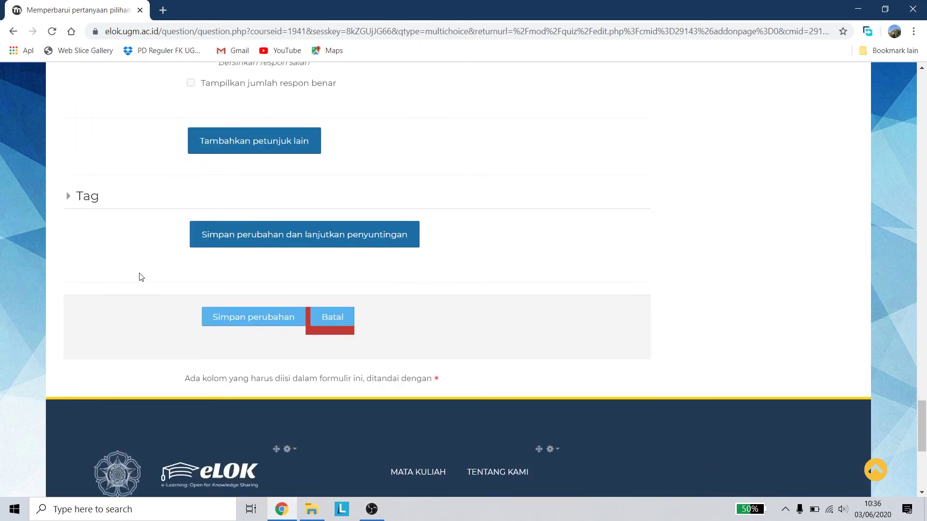
{"action": "scroll", "coordinate": [142, 276], "scroll_direction": "up", "scroll_amount": 6}
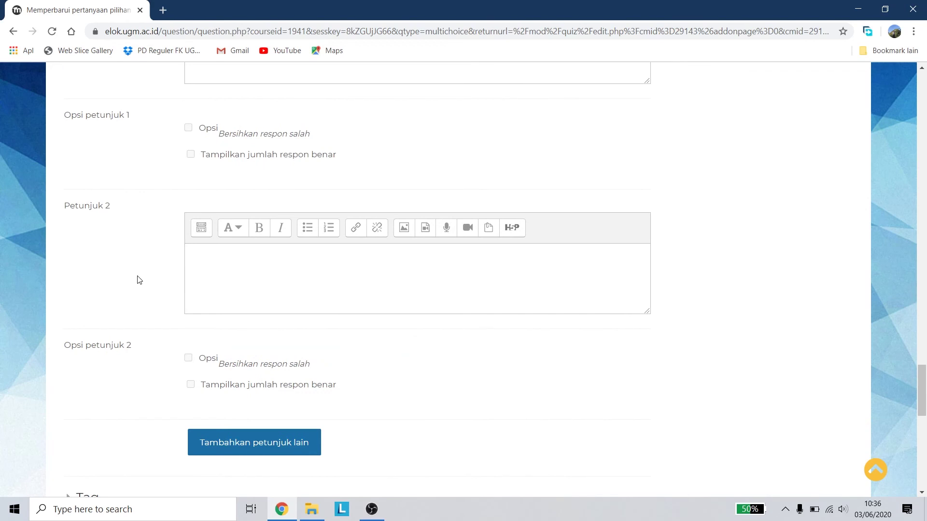
{"action": "scroll", "coordinate": [138, 277], "scroll_direction": "up", "scroll_amount": 4}
{"action": "scroll", "coordinate": [127, 260], "scroll_direction": "up", "scroll_amount": 3}
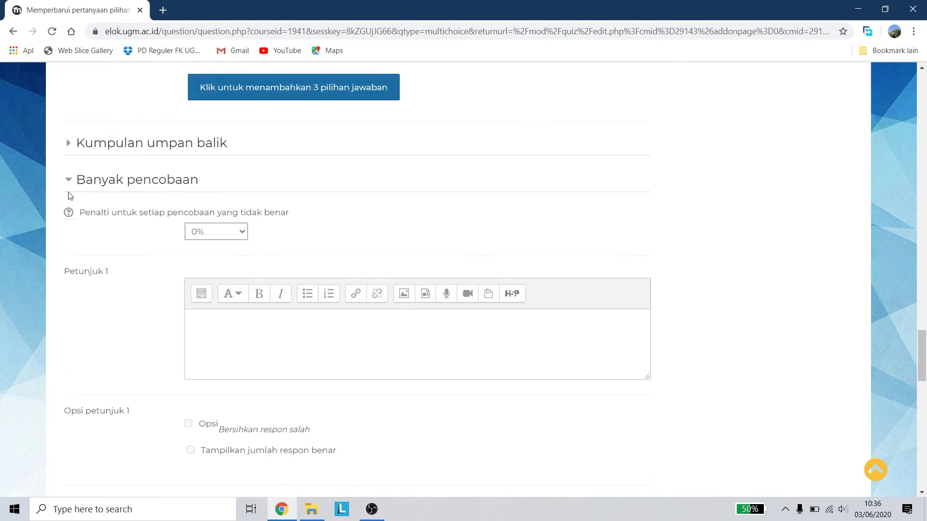
{"action": "left_click", "coordinate": [69, 183]}
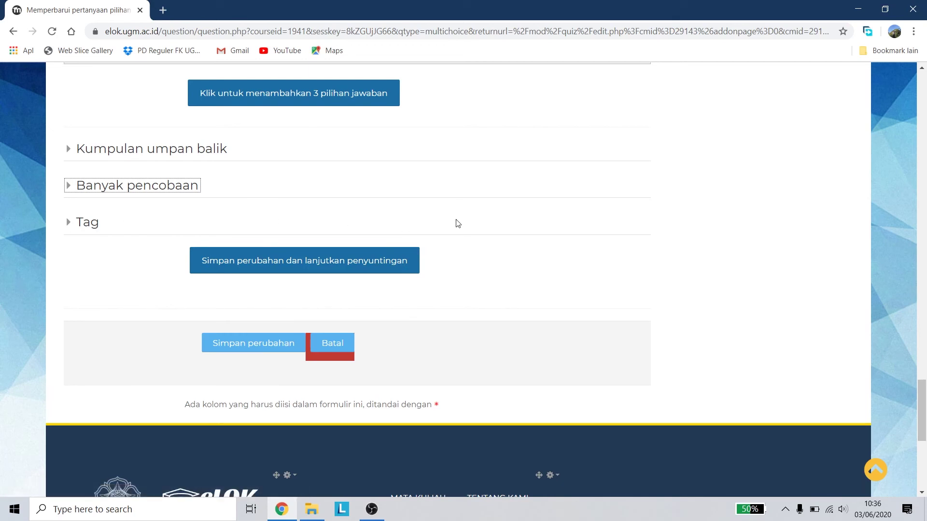
{"action": "left_click", "coordinate": [261, 344]}
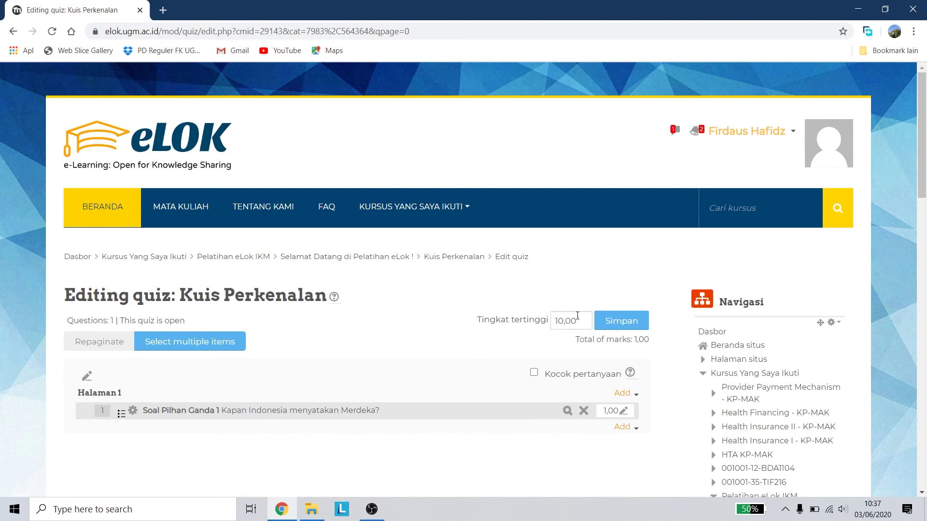
Step: Set the quiz's maximum grade (Tingkat tertinggi) to 100 and save it
{"action": "scroll", "coordinate": [583, 315], "scroll_direction": "down", "scroll_amount": 1}
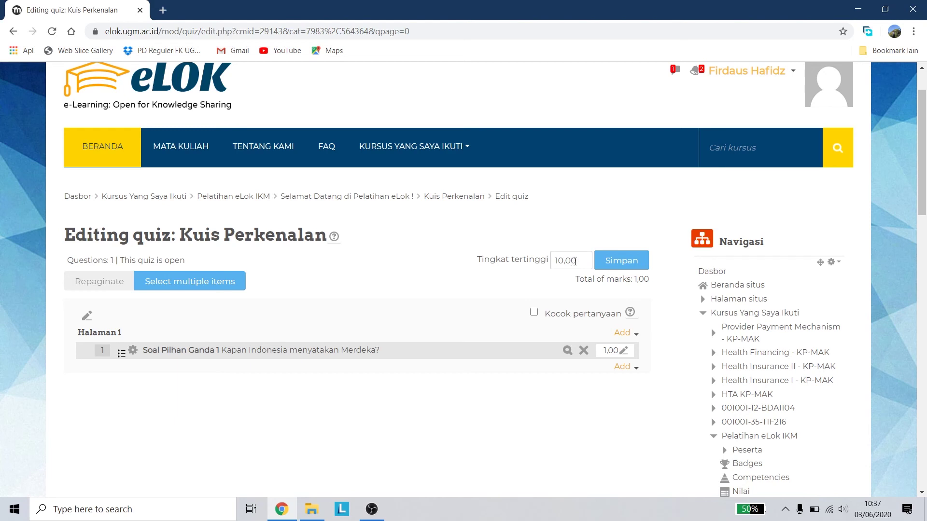
{"action": "double_click", "coordinate": [573, 262]}
{"action": "type", "text": "100"}
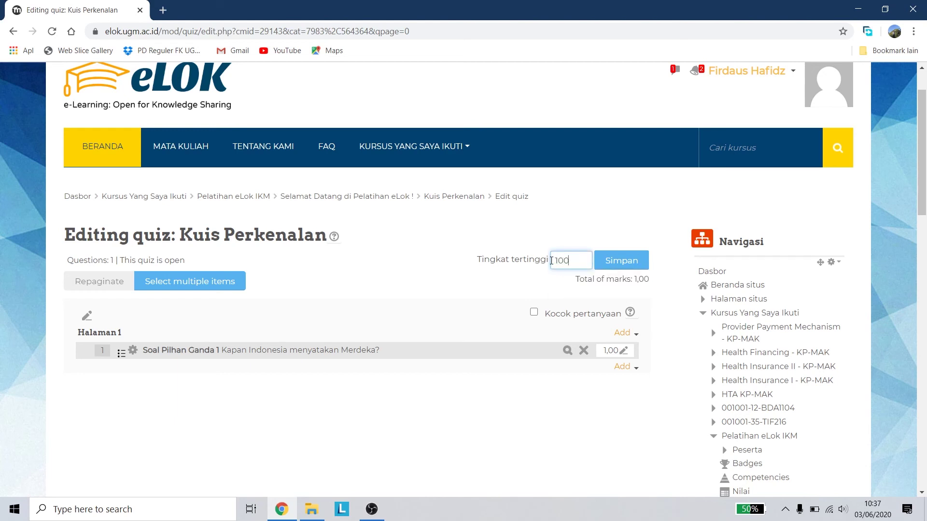
{"action": "left_click", "coordinate": [611, 266]}
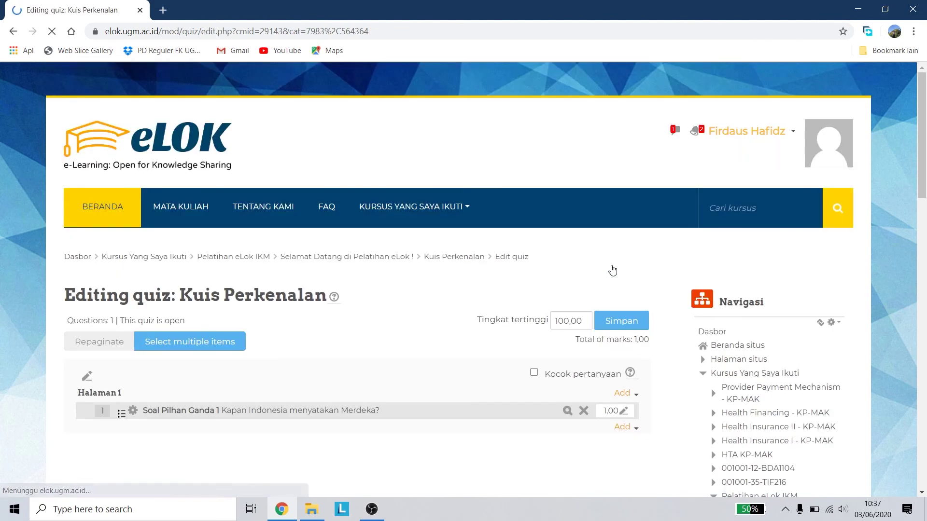
Step: Set the maximum mark of the question Soal Pilhan Ganda 1 to 50,00
{"action": "scroll", "coordinate": [512, 284], "scroll_direction": "down", "scroll_amount": 1}
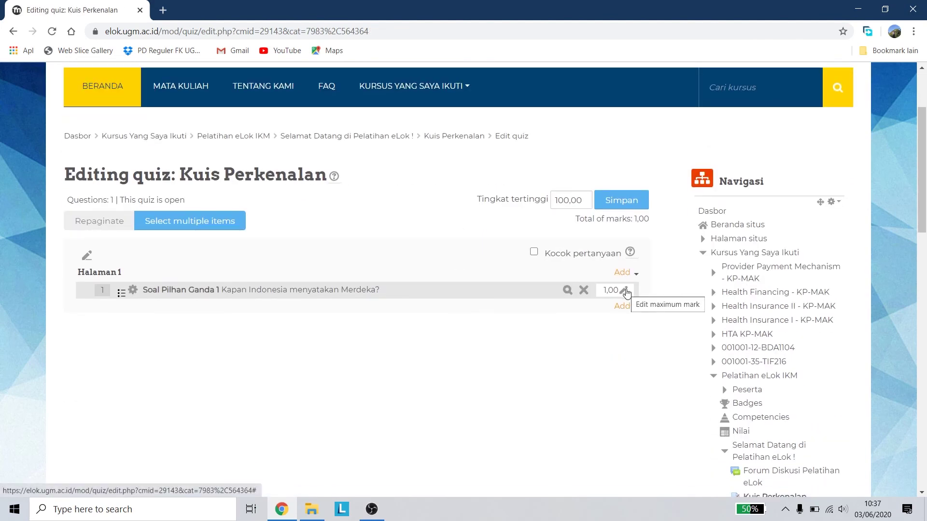
{"action": "left_click", "coordinate": [625, 291]}
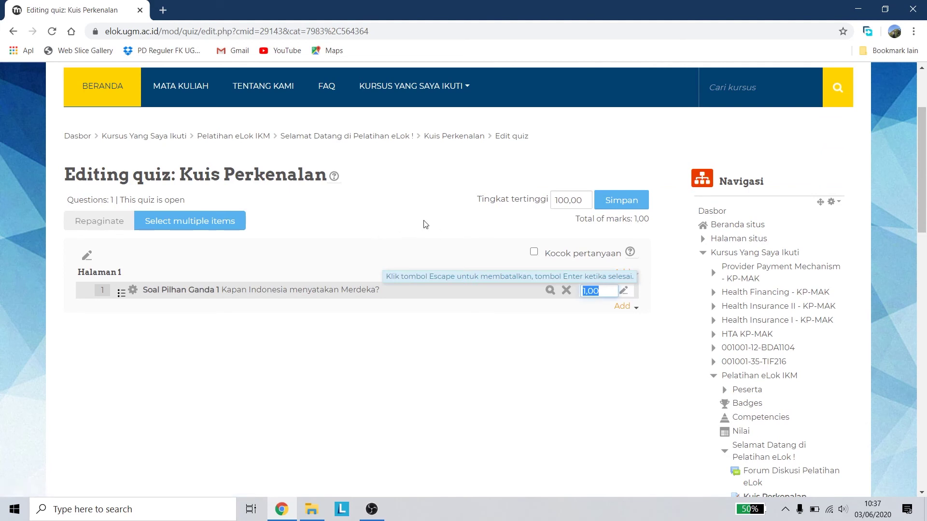
{"action": "type", "text": "50,00"}
{"action": "key", "text": "Return"}
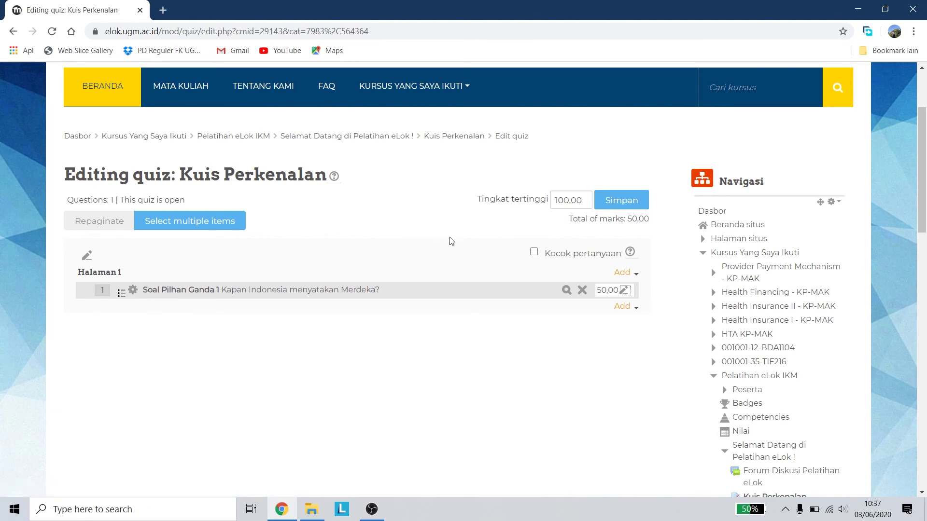
Step: Enable question shuffling (Kocok pertanyaan) for Halaman 1 and save the quiz
{"action": "left_click", "coordinate": [534, 252]}
{"action": "scroll", "coordinate": [315, 349], "scroll_direction": "down", "scroll_amount": 3}
{"action": "scroll", "coordinate": [503, 320], "scroll_direction": "up", "scroll_amount": 3}
{"action": "left_click", "coordinate": [627, 204]}
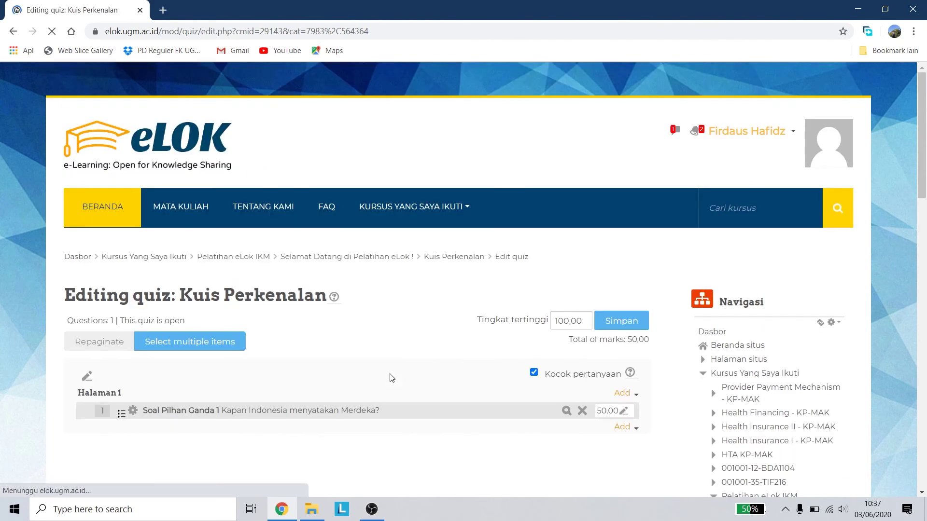
Step: Preview the quiz Kuis Perkenalan and start a timed attempt
{"action": "scroll", "coordinate": [581, 360], "scroll_direction": "down", "scroll_amount": 8}
{"action": "scroll", "coordinate": [618, 324], "scroll_direction": "down", "scroll_amount": 3}
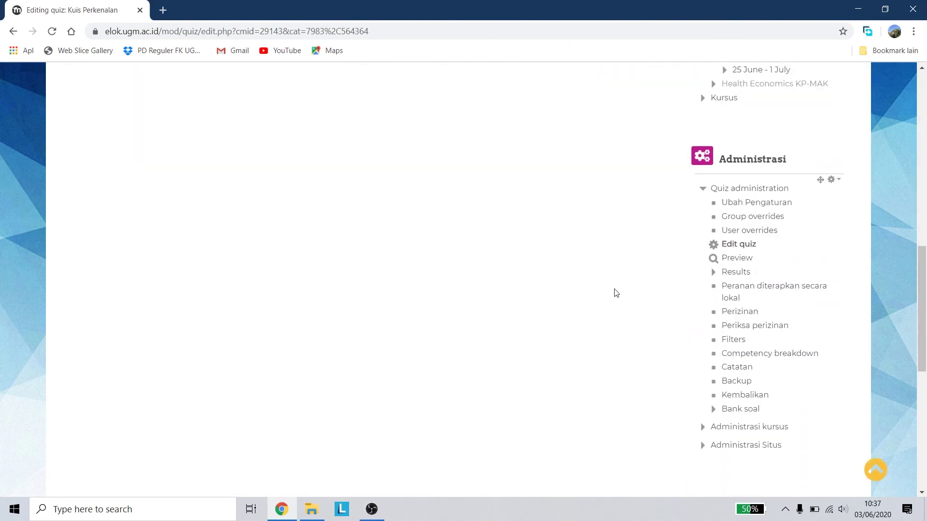
{"action": "left_click", "coordinate": [735, 258]}
{"action": "scroll", "coordinate": [329, 287], "scroll_direction": "down", "scroll_amount": 3}
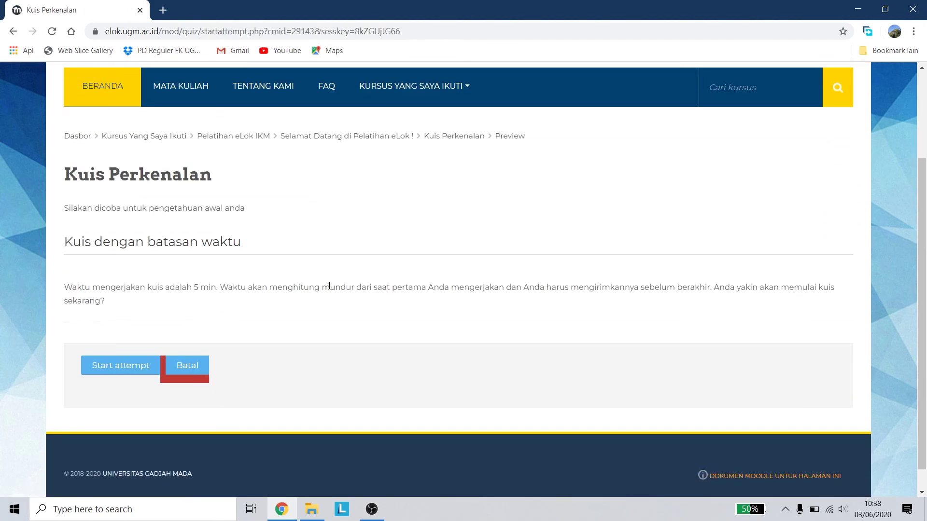
{"action": "left_click", "coordinate": [124, 363]}
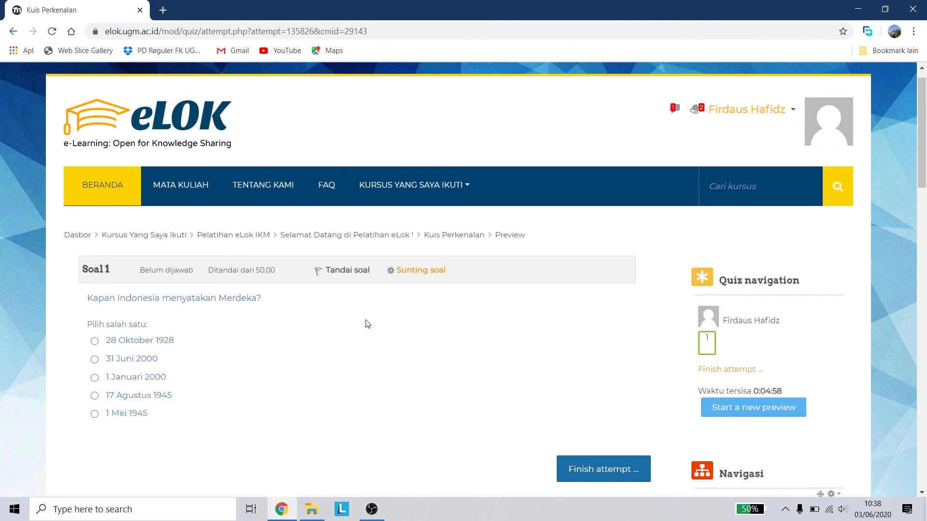
Step: Flag Soal 1 and answer it with 17 Agustus 1945, clearing the choice once and selecting it again
{"action": "scroll", "coordinate": [223, 314], "scroll_direction": "down", "scroll_amount": 3}
{"action": "scroll", "coordinate": [203, 292], "scroll_direction": "up", "scroll_amount": 1}
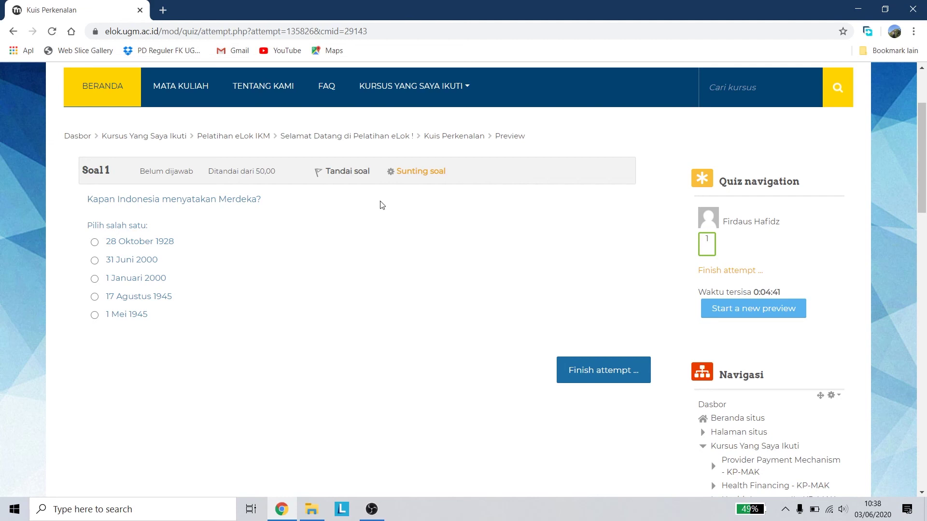
{"action": "left_click", "coordinate": [94, 296]}
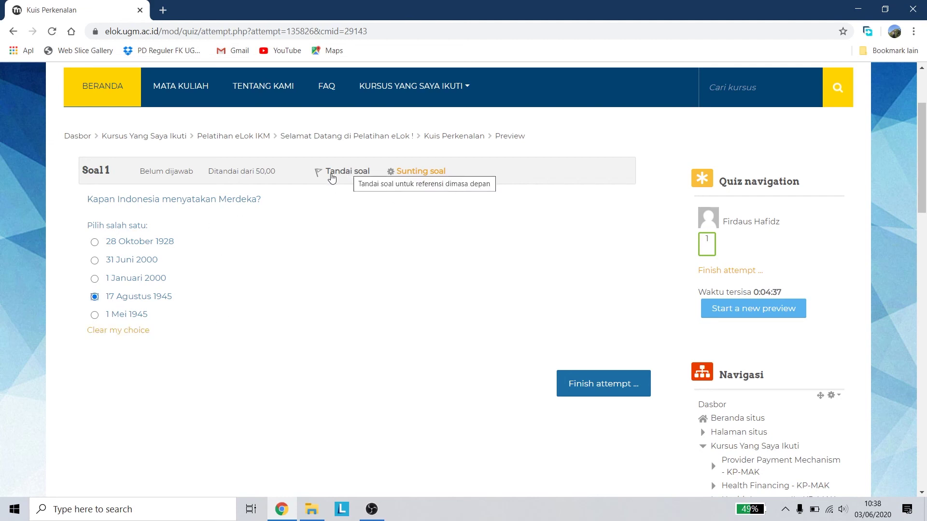
{"action": "left_click", "coordinate": [323, 175]}
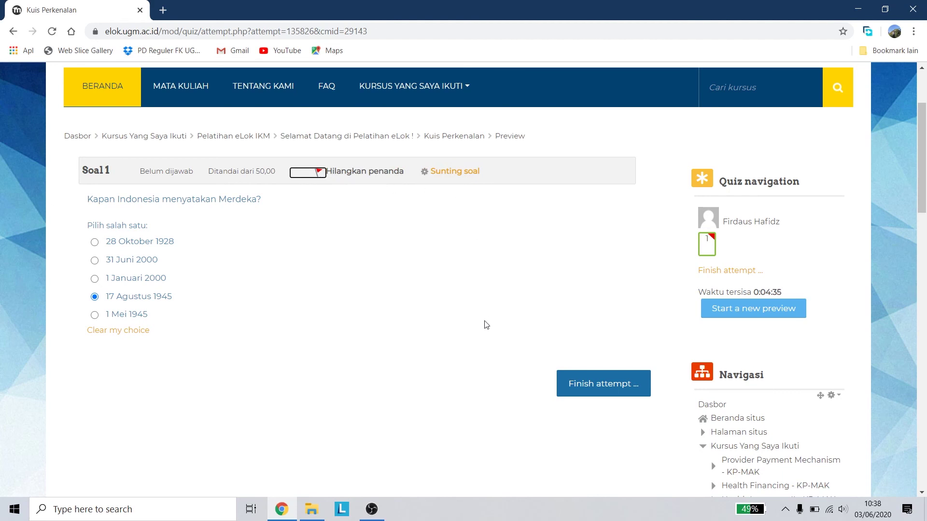
{"action": "left_click", "coordinate": [124, 332]}
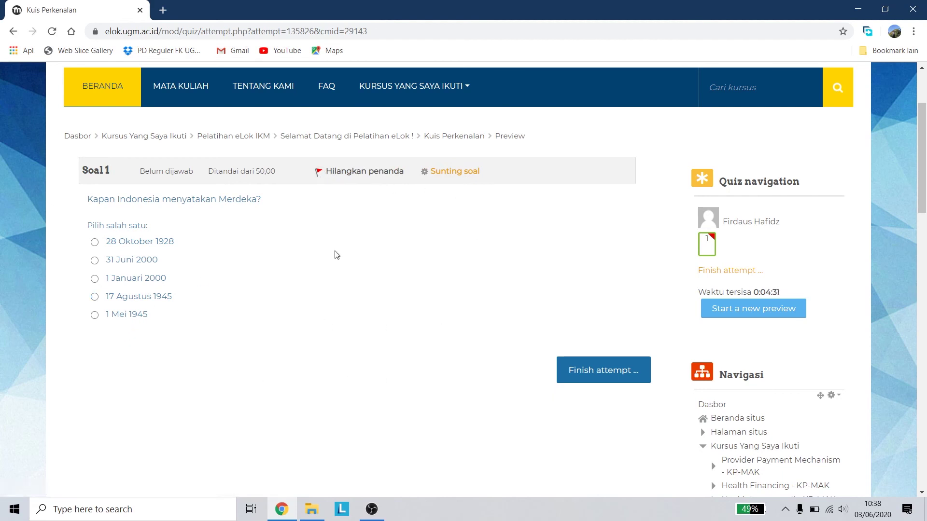
{"action": "left_click", "coordinate": [170, 303]}
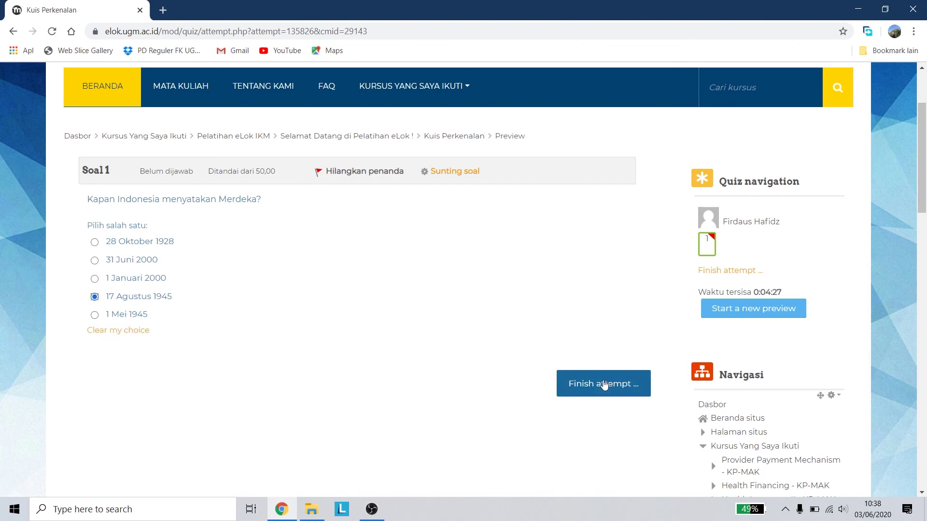
Step: Finish the preview attempt, check its summary, and submit all answers with confirmation
{"action": "left_click", "coordinate": [604, 384]}
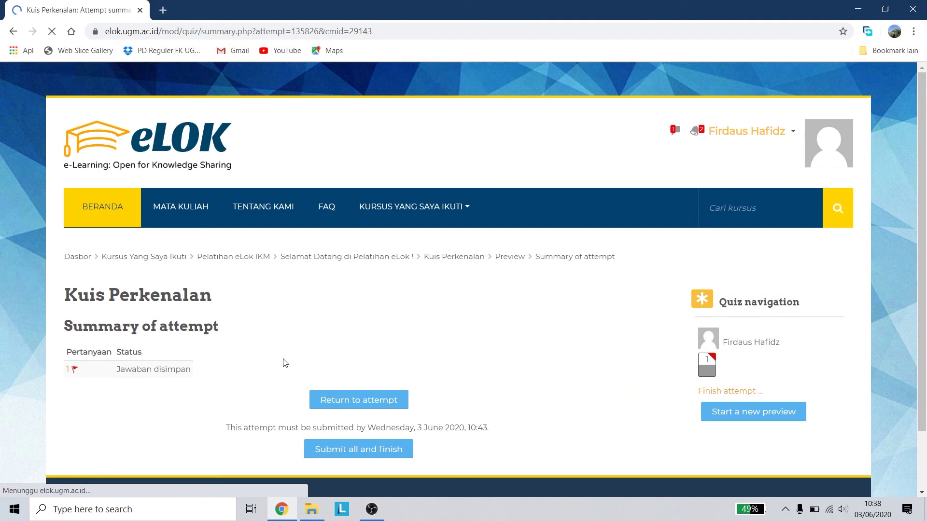
{"action": "scroll", "coordinate": [287, 278], "scroll_direction": "down", "scroll_amount": 2}
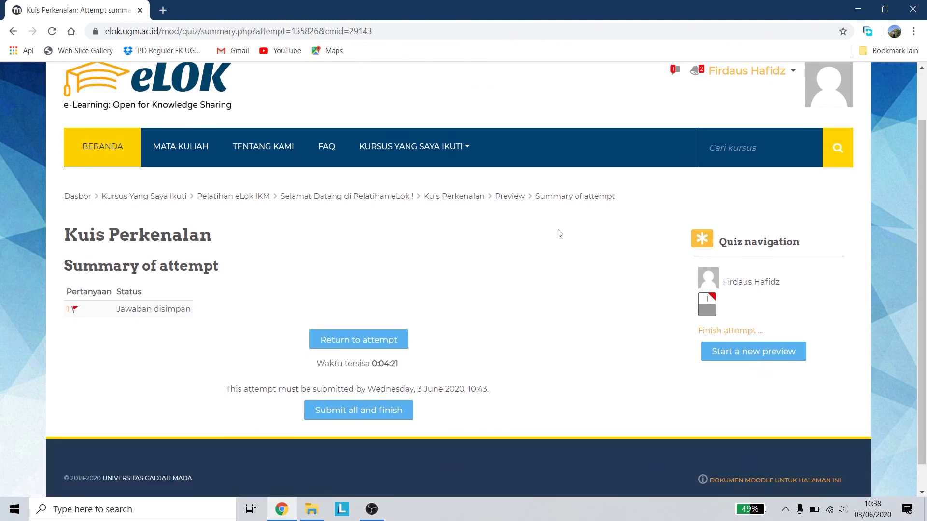
{"action": "scroll", "coordinate": [534, 357], "scroll_direction": "down", "scroll_amount": 1}
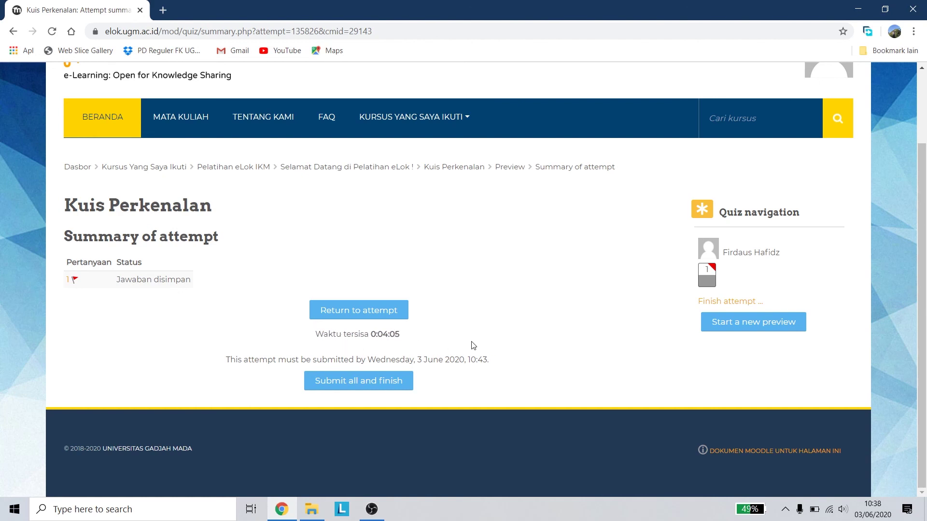
{"action": "left_click", "coordinate": [375, 383]}
{"action": "left_click", "coordinate": [436, 365]}
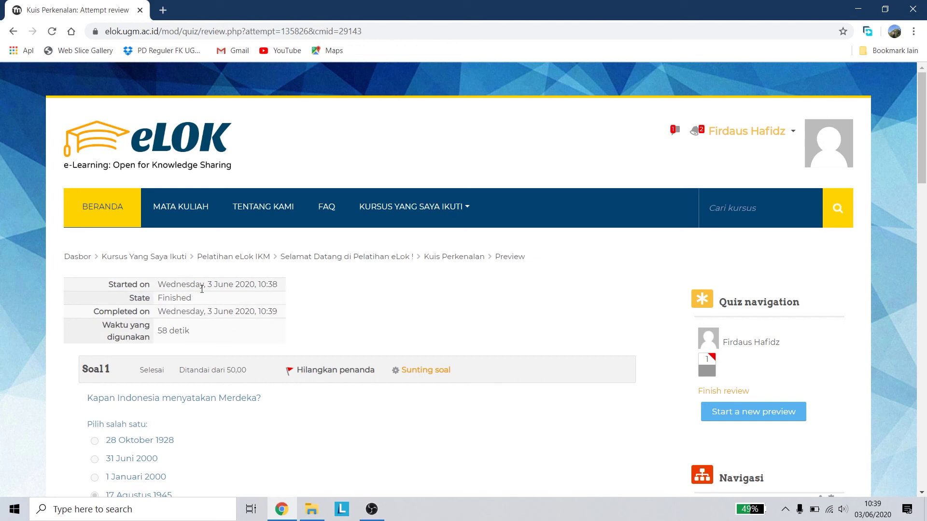
Step: Examine the review of the submitted attempt, including its timing details and the answer given to Soal 1
{"action": "scroll", "coordinate": [364, 265], "scroll_direction": "down", "scroll_amount": 7}
{"action": "scroll", "coordinate": [356, 262], "scroll_direction": "up", "scroll_amount": 5}
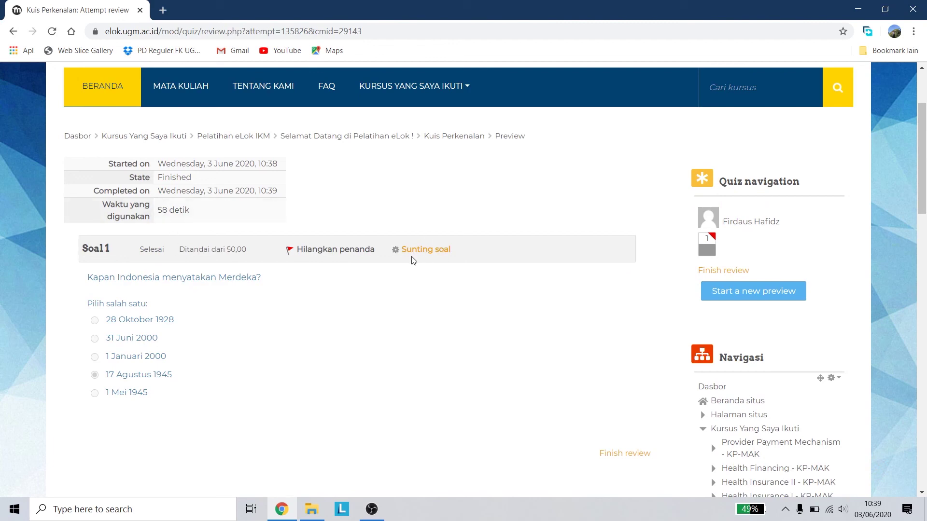
{"action": "scroll", "coordinate": [403, 301], "scroll_direction": "down", "scroll_amount": 5}
{"action": "scroll", "coordinate": [404, 302], "scroll_direction": "up", "scroll_amount": 5}
{"action": "scroll", "coordinate": [200, 288], "scroll_direction": "up", "scroll_amount": 3}
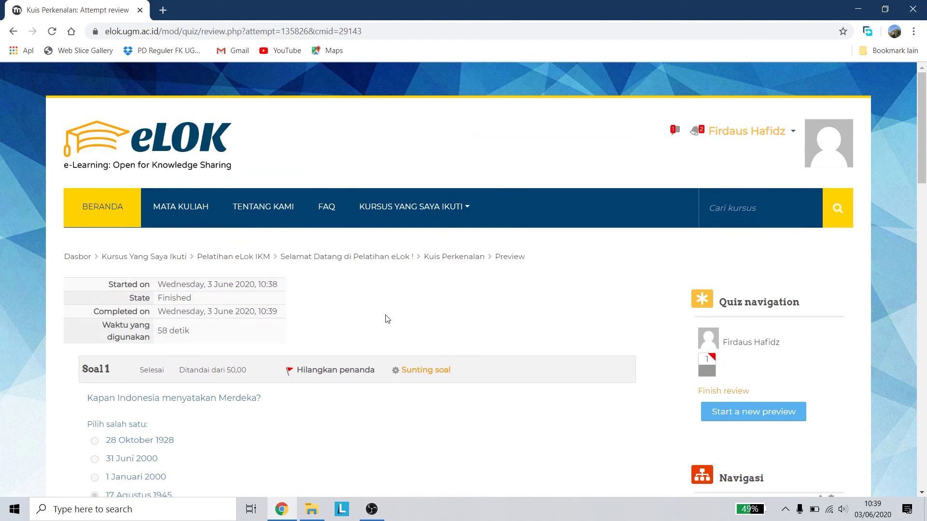
{"action": "scroll", "coordinate": [365, 414], "scroll_direction": "down", "scroll_amount": 1}
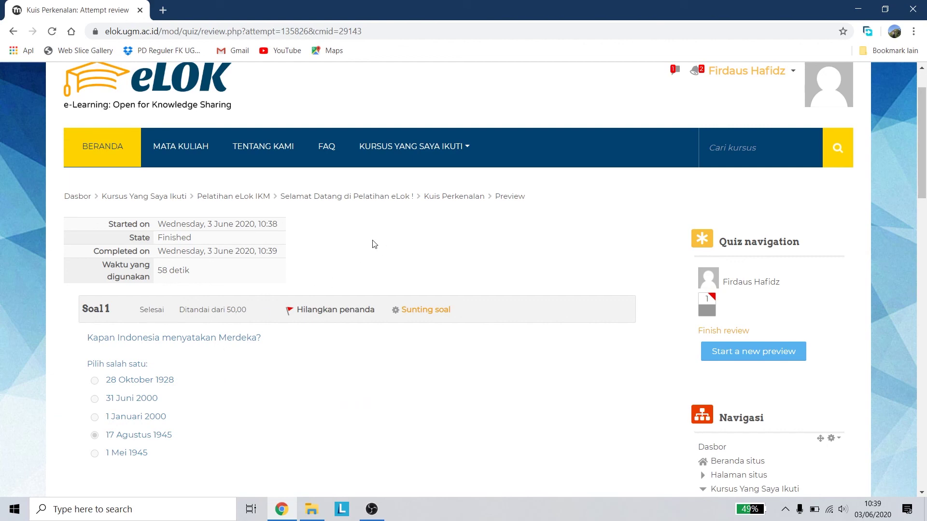
Step: Return to editing the quiz and check the options for adding questions to Halaman 1
{"action": "scroll", "coordinate": [612, 292], "scroll_direction": "down", "scroll_amount": 15}
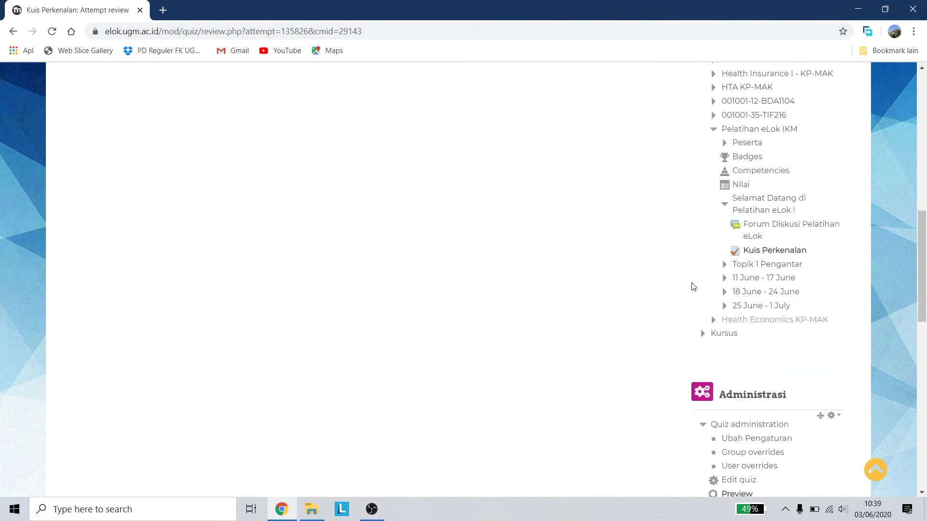
{"action": "left_click", "coordinate": [747, 240]}
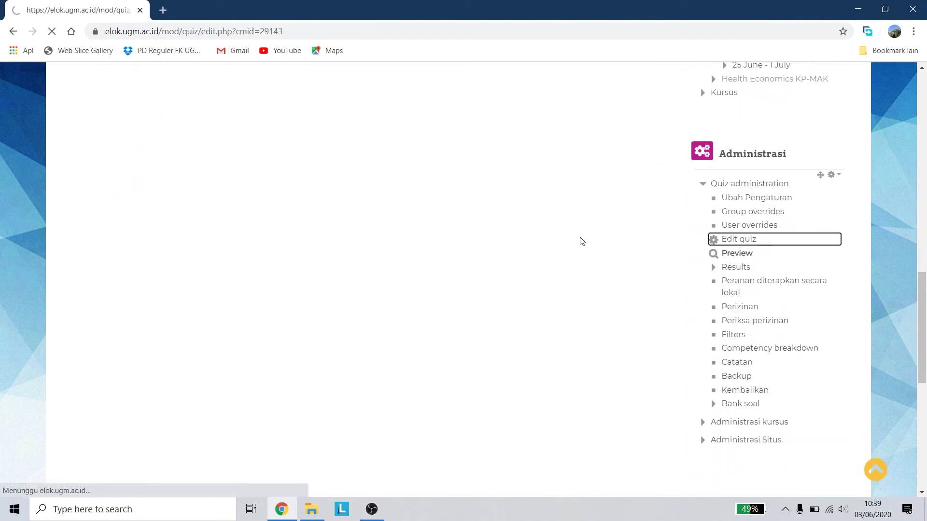
{"action": "scroll", "coordinate": [408, 258], "scroll_direction": "down", "scroll_amount": 3}
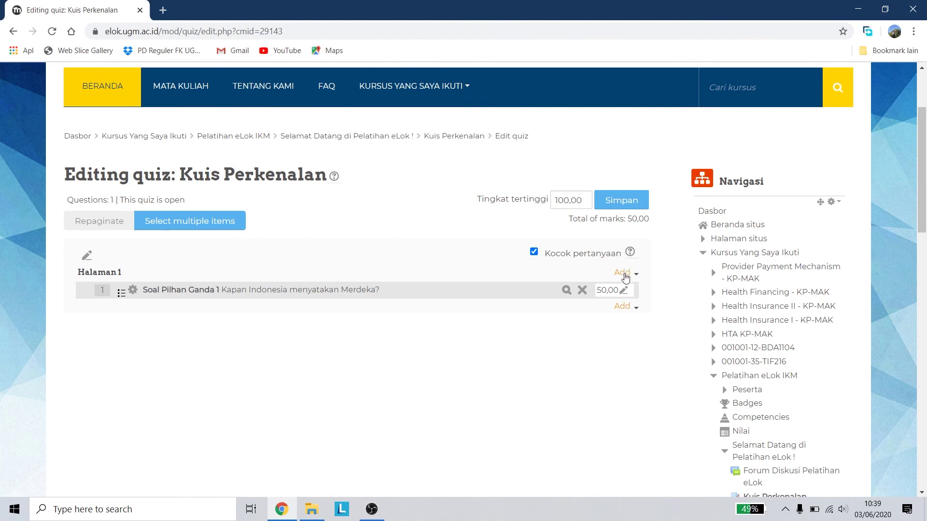
{"action": "left_click", "coordinate": [622, 273]}
{"action": "left_click", "coordinate": [529, 302]}
Step: Open the settings (Ubah Pengaturan) of the quiz Kuis Perkenalan
{"action": "scroll", "coordinate": [681, 302], "scroll_direction": "down", "scroll_amount": 7}
{"action": "scroll", "coordinate": [685, 305], "scroll_direction": "down", "scroll_amount": 3}
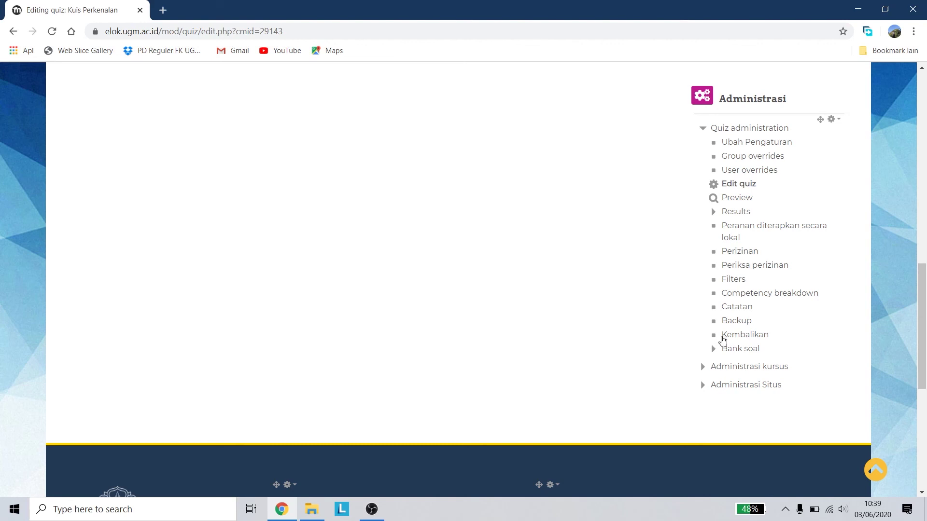
{"action": "left_click", "coordinate": [764, 147]}
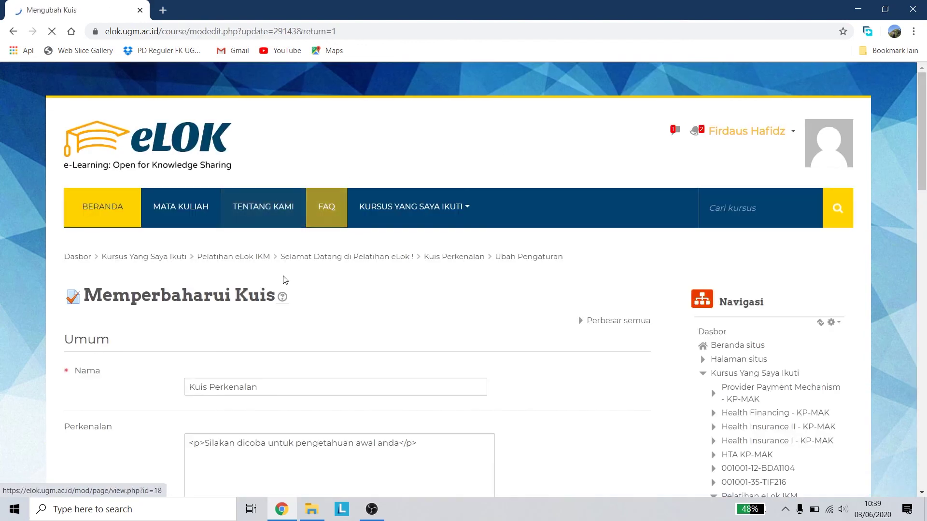
Step: Examine the Overall feedback section of the quiz settings and collapse it
{"action": "scroll", "coordinate": [245, 293], "scroll_direction": "down", "scroll_amount": 10}
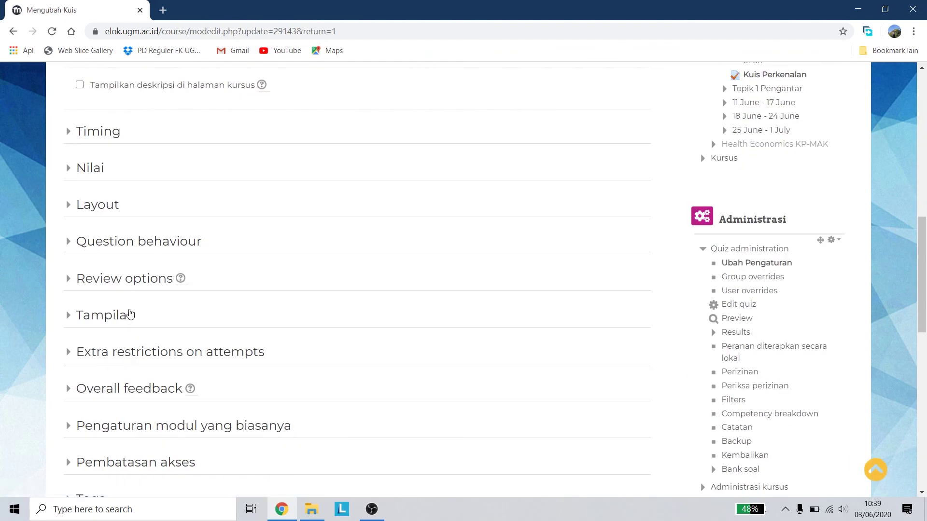
{"action": "scroll", "coordinate": [169, 287], "scroll_direction": "down", "scroll_amount": 3}
{"action": "left_click", "coordinate": [73, 268]}
{"action": "scroll", "coordinate": [184, 287], "scroll_direction": "down", "scroll_amount": 5}
{"action": "scroll", "coordinate": [91, 258], "scroll_direction": "up", "scroll_amount": 6}
{"action": "left_click", "coordinate": [69, 328]}
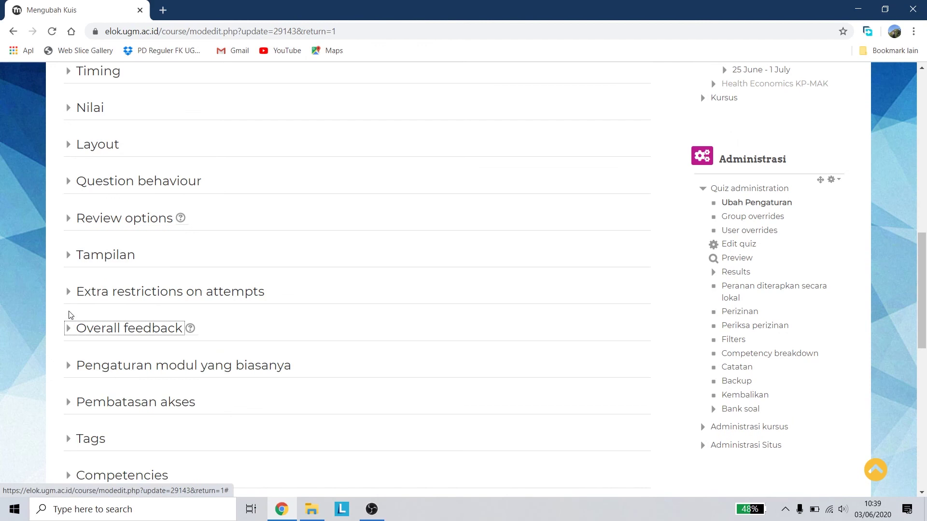
Step: Examine the Tampilan and Extra restrictions on attempts sections of the quiz settings, collapsing each one
{"action": "left_click", "coordinate": [67, 262]}
{"action": "left_click", "coordinate": [67, 262]}
{"action": "left_click", "coordinate": [68, 295]}
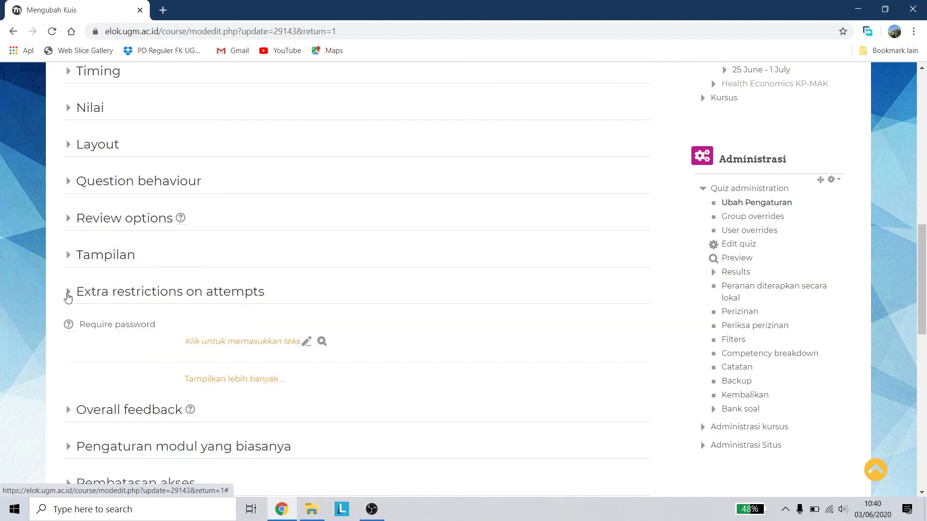
{"action": "left_click", "coordinate": [68, 295]}
Step: Expand the Review options section and examine what can be shown during, immediately after and later than the attempt
{"action": "left_click", "coordinate": [68, 220]}
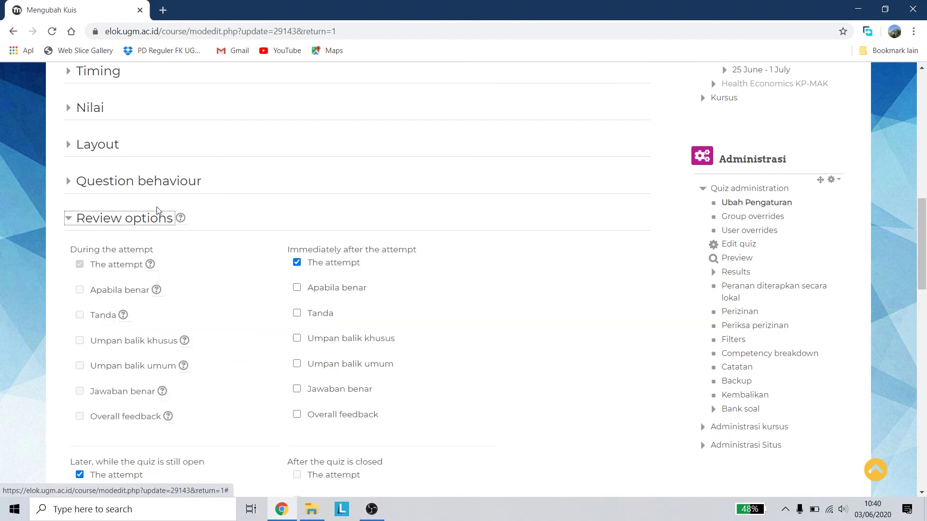
{"action": "scroll", "coordinate": [466, 204], "scroll_direction": "down", "scroll_amount": 3}
{"action": "scroll", "coordinate": [456, 251], "scroll_direction": "up", "scroll_amount": 3}
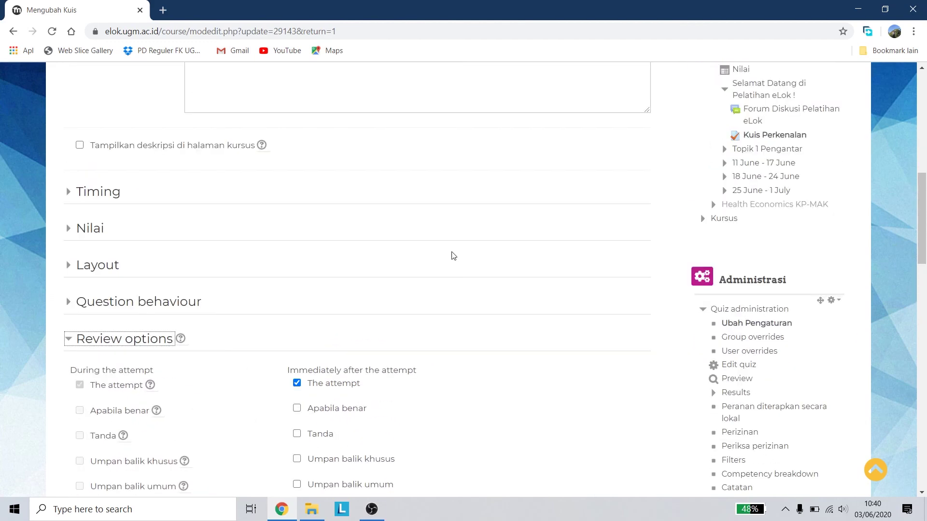
{"action": "scroll", "coordinate": [228, 357], "scroll_direction": "down", "scroll_amount": 3}
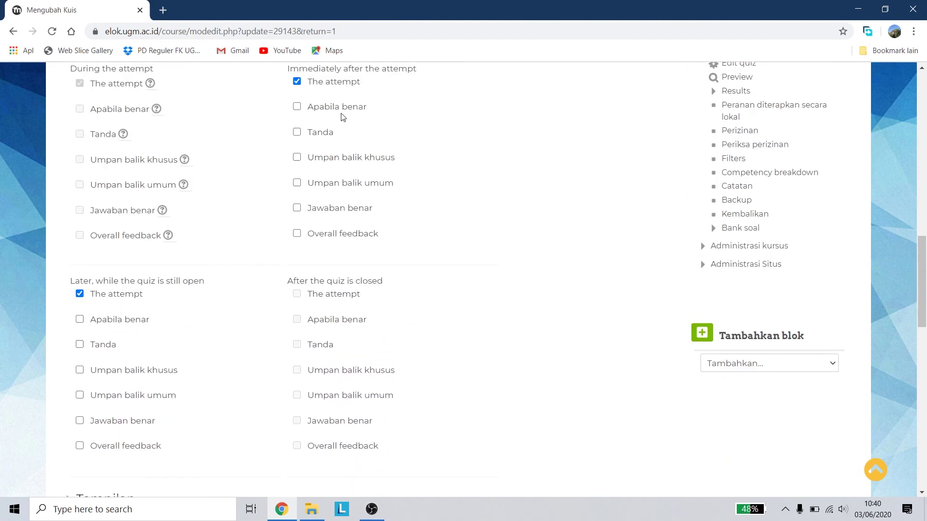
{"action": "scroll", "coordinate": [297, 344], "scroll_direction": "up", "scroll_amount": 2}
{"action": "scroll", "coordinate": [441, 264], "scroll_direction": "up", "scroll_amount": 7}
{"action": "scroll", "coordinate": [625, 270], "scroll_direction": "down", "scroll_amount": 7}
{"action": "scroll", "coordinate": [500, 254], "scroll_direction": "up", "scroll_amount": 10}
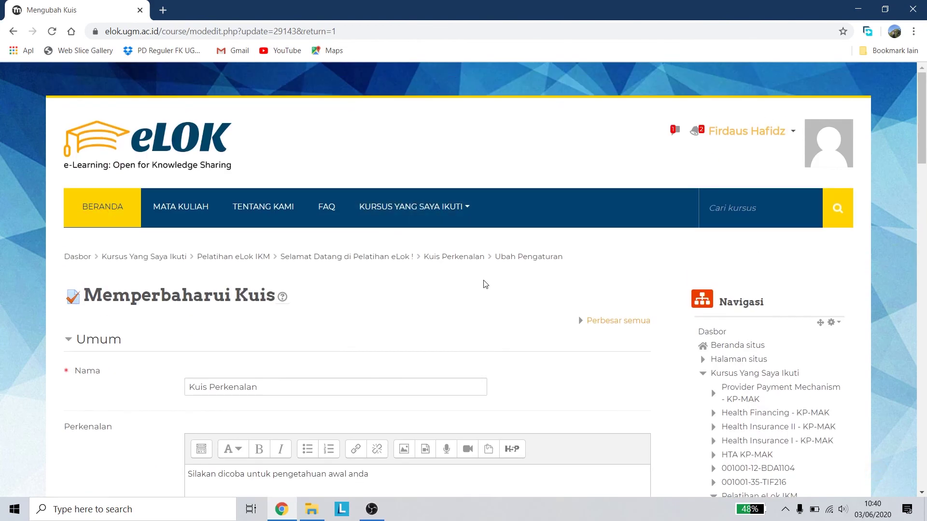
Step: Leave the quiz settings without saving and return to the Pelatihan eLok IKM course page
{"action": "key", "text": "alt+Left"}
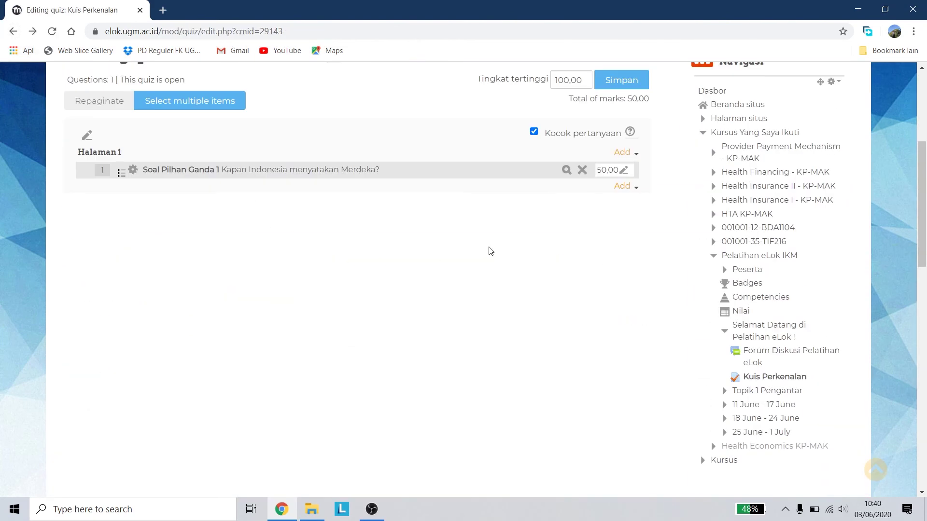
{"action": "scroll", "coordinate": [490, 250], "scroll_direction": "up", "scroll_amount": 4}
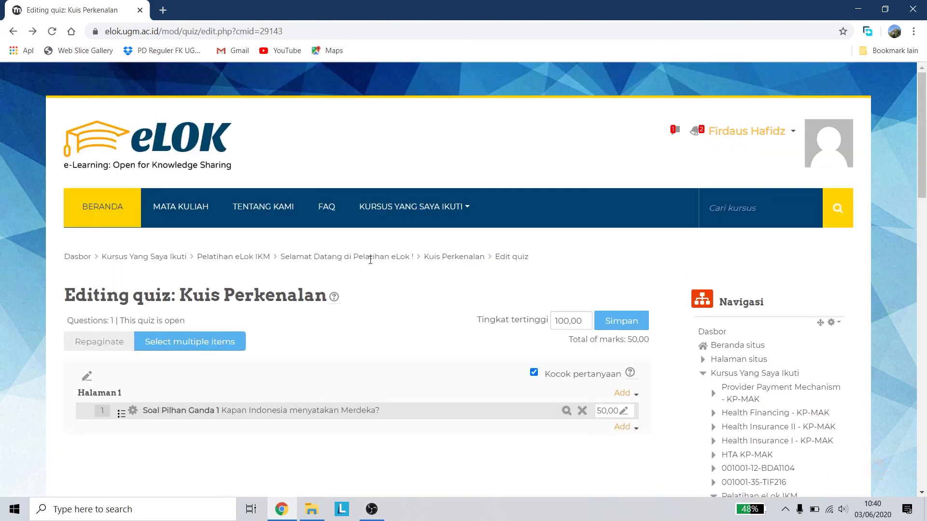
{"action": "left_click", "coordinate": [233, 258]}
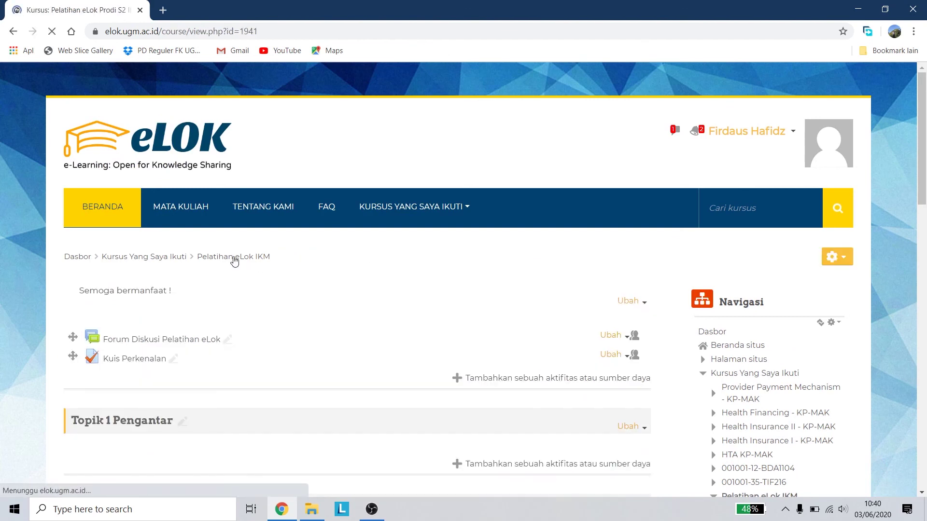
{"action": "scroll", "coordinate": [389, 248], "scroll_direction": "down", "scroll_amount": 2}
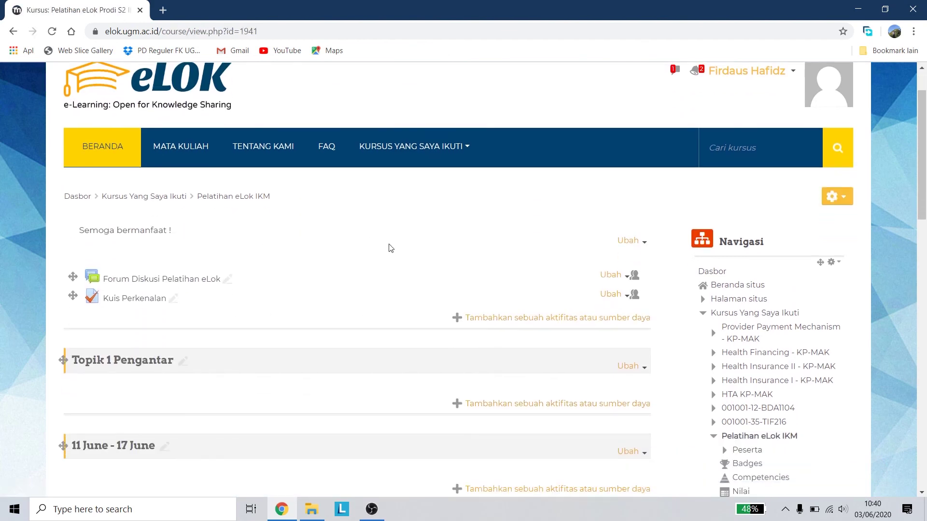
Step: Move Kuis Perkenalan into the Topik 1 Pengantar section and back to its place below Forum Diskusi Pelatihan eLok
{"action": "left_click_drag", "start_coordinate": [73, 235], "coordinate": [68, 285]}
{"action": "left_click_drag", "start_coordinate": [72, 237], "coordinate": [66, 343]}
{"action": "left_click_drag", "start_coordinate": [73, 330], "coordinate": [73, 234]}
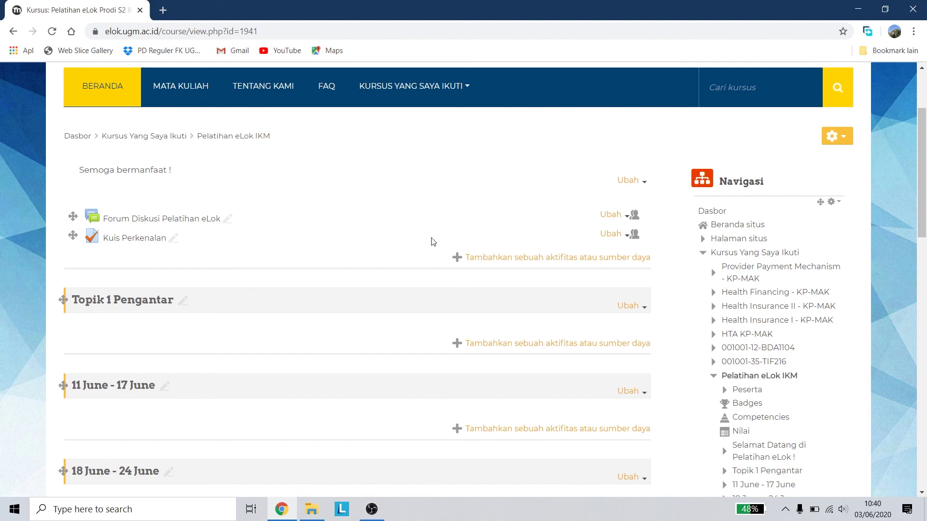
{"action": "mouse_move", "coordinate": [375, 515]}
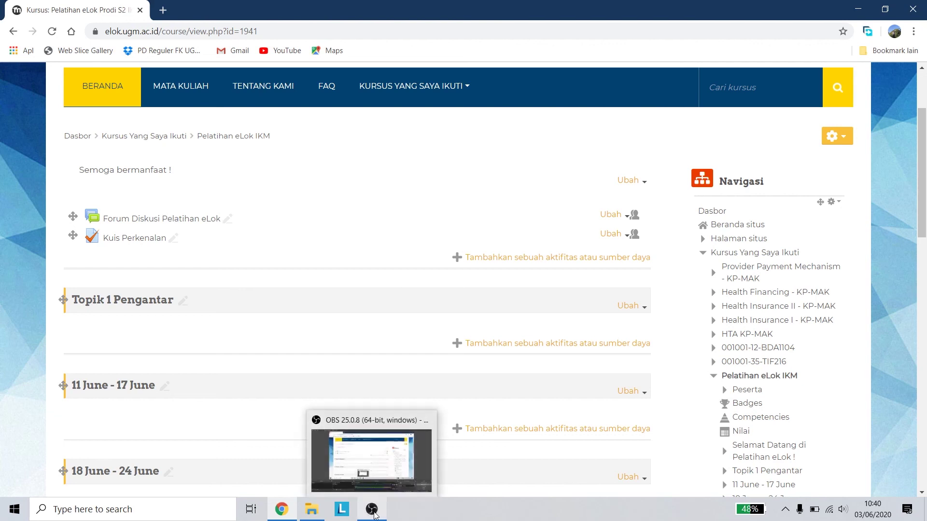